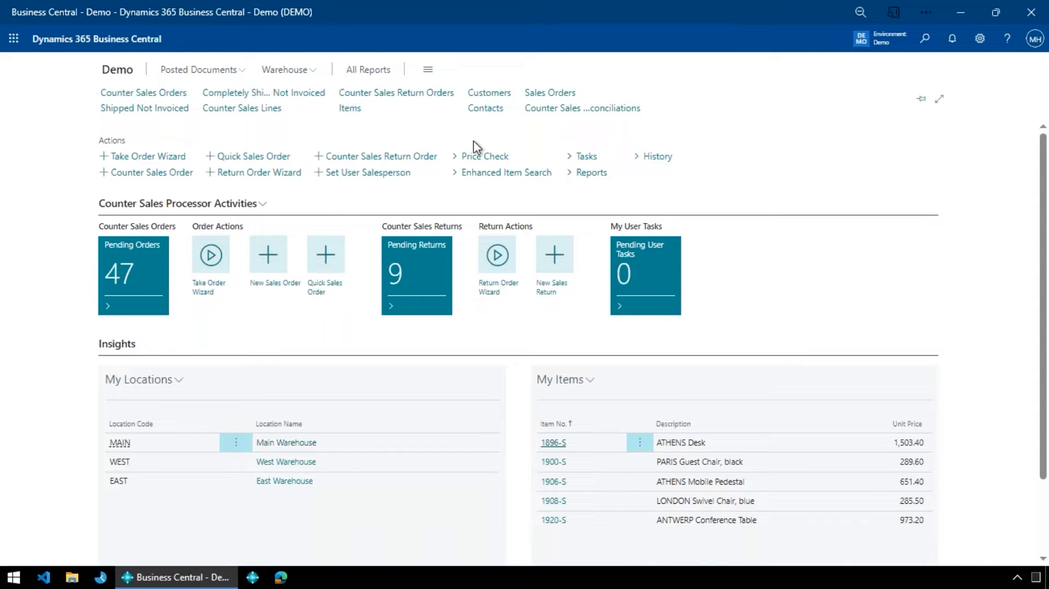
# - Start a price check and log in with the salesperson code and passcode
pyautogui.click(298, 75)
pyautogui.click(486, 159)
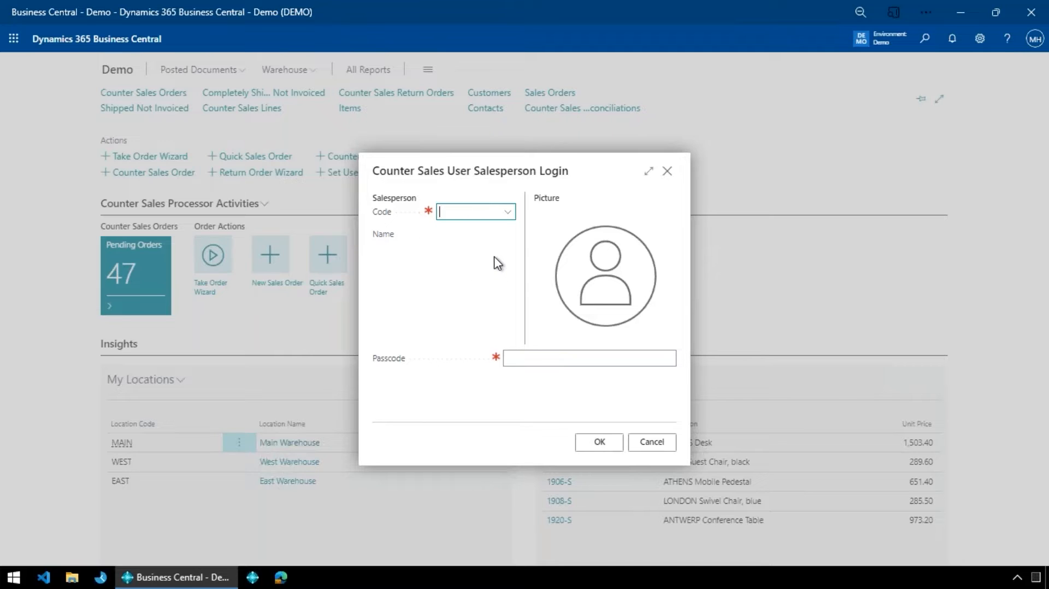
pyautogui.write('jr')
pyautogui.press('Tab')
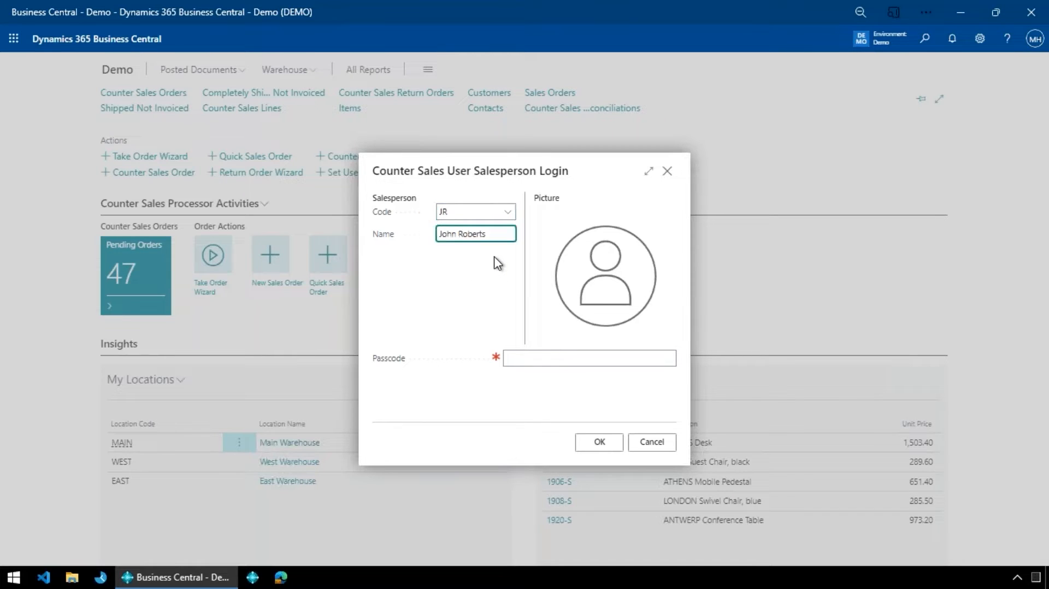
pyautogui.press('Tab')
pyautogui.write('1234')
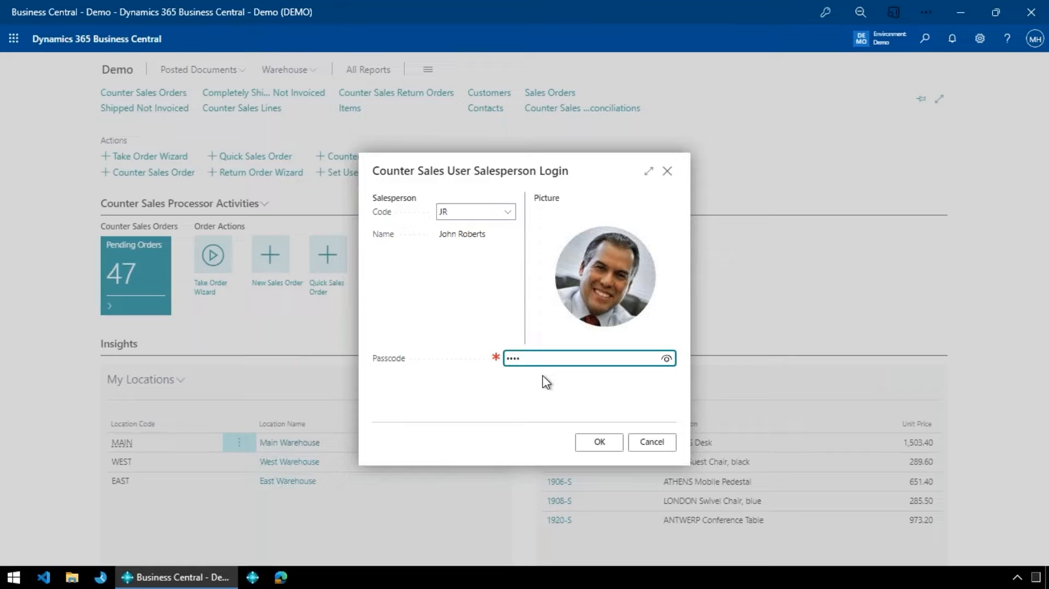
pyautogui.click(601, 443)
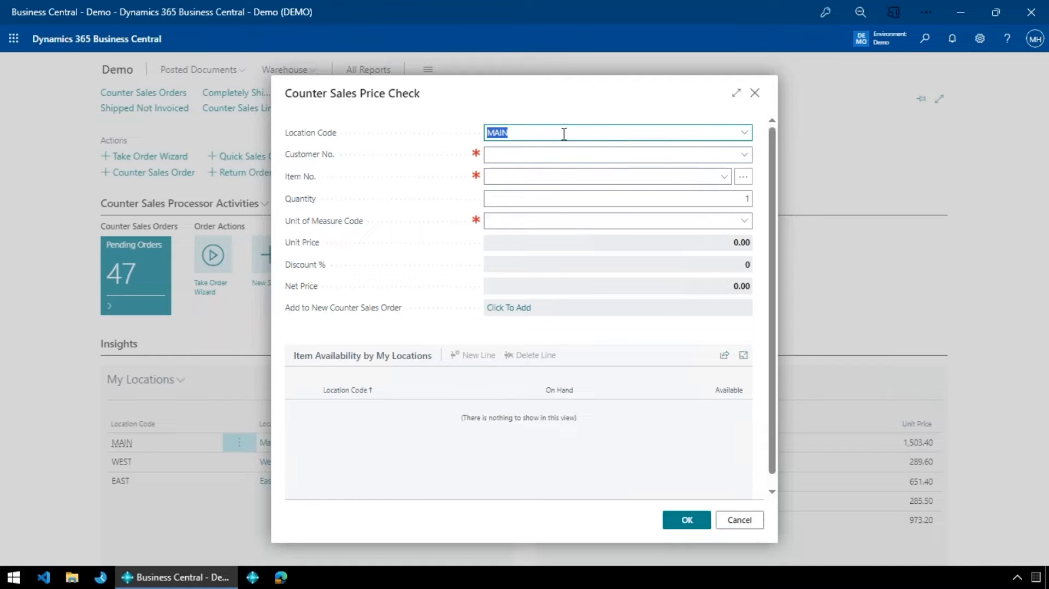
# - Check the price of item 1900-S for customer CASH with a quantity of 5
pyautogui.click(561, 153)
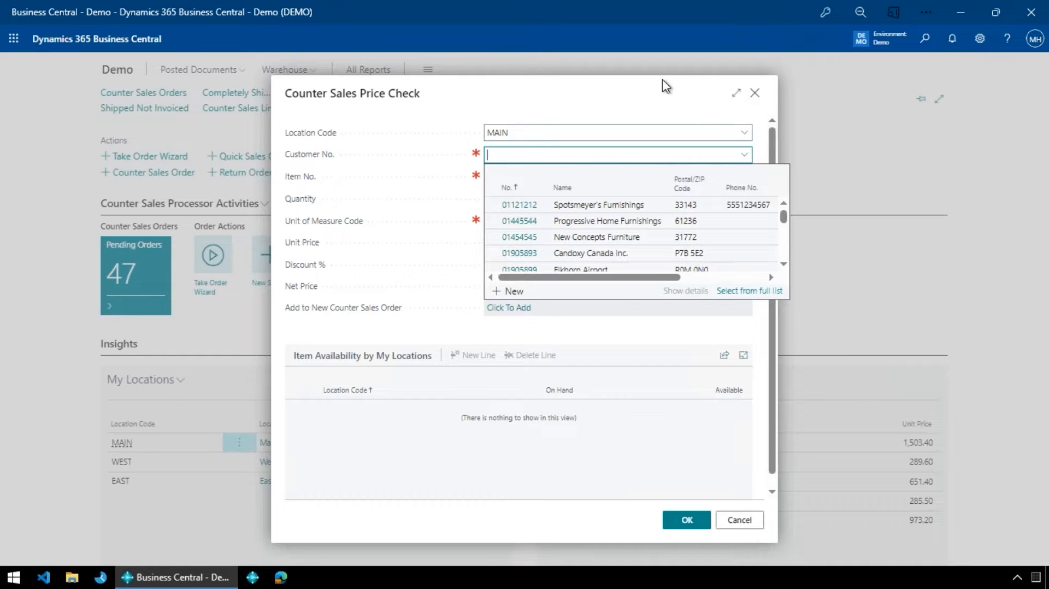
pyautogui.write('cash')
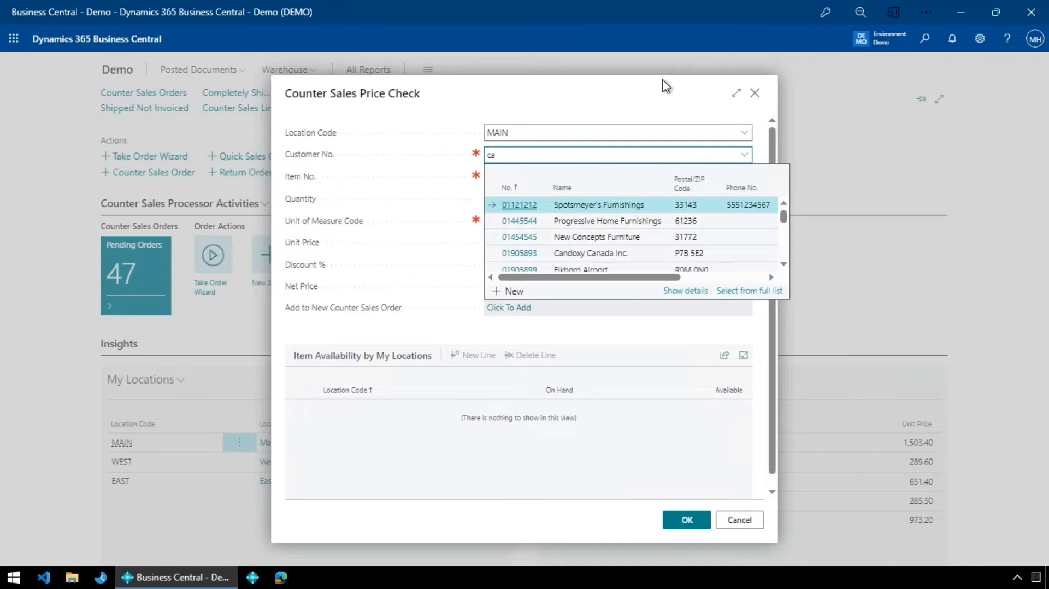
pyautogui.press('Tab')
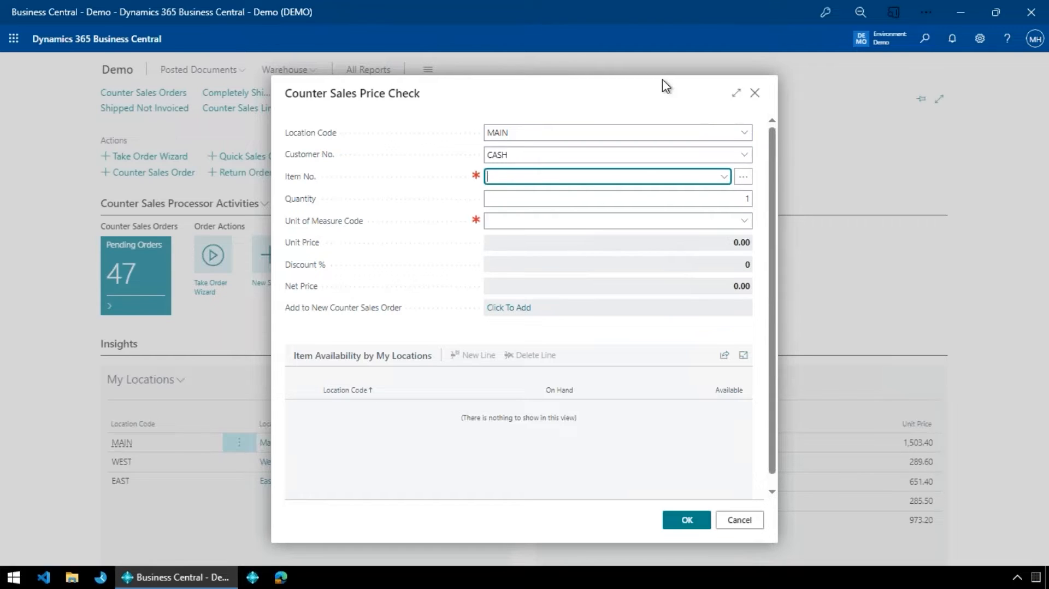
pyautogui.write('1900-s')
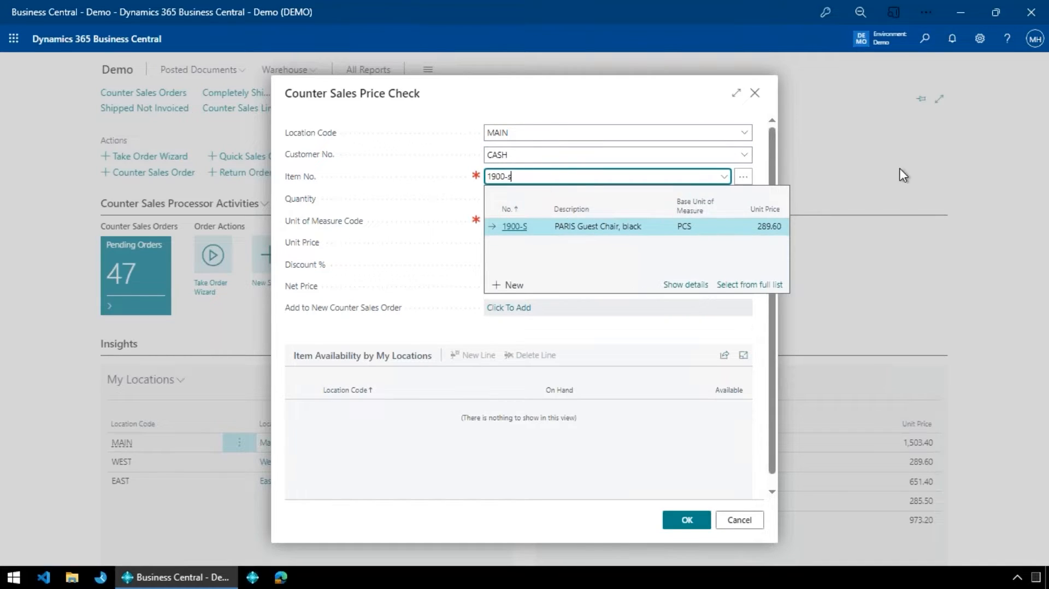
pyautogui.press('Tab')
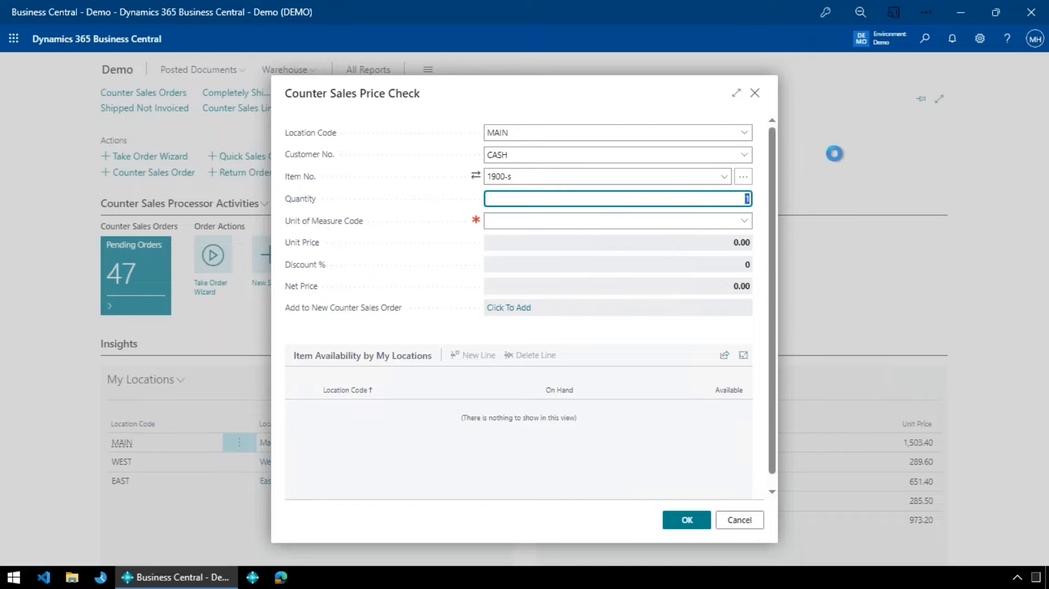
pyautogui.write('5')
pyautogui.press('Tab')
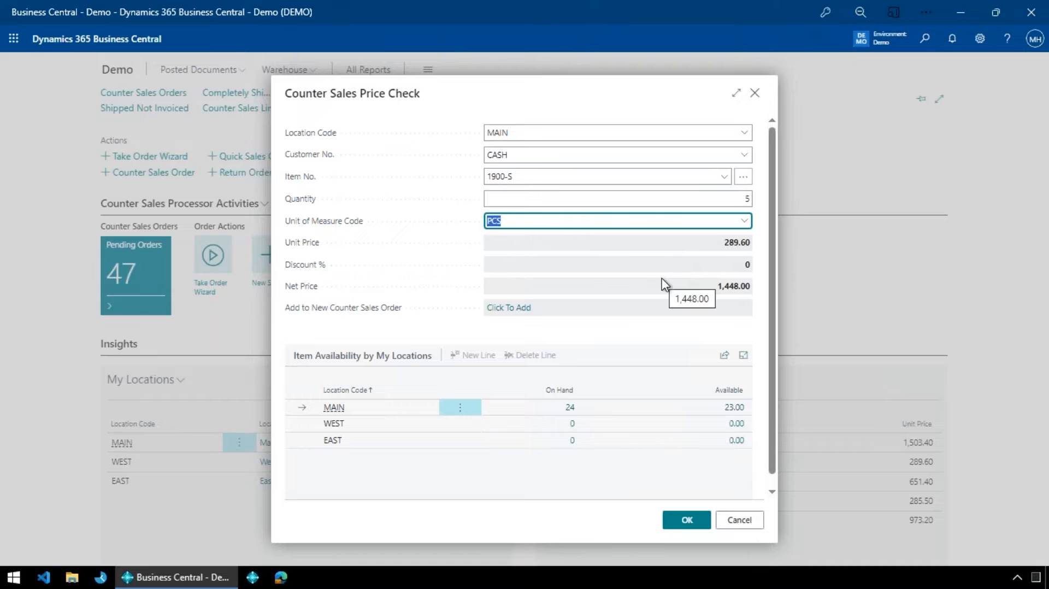
# - Switch the price check to another customer by searching for "the cann"
pyautogui.click(585, 155)
pyautogui.write('1')
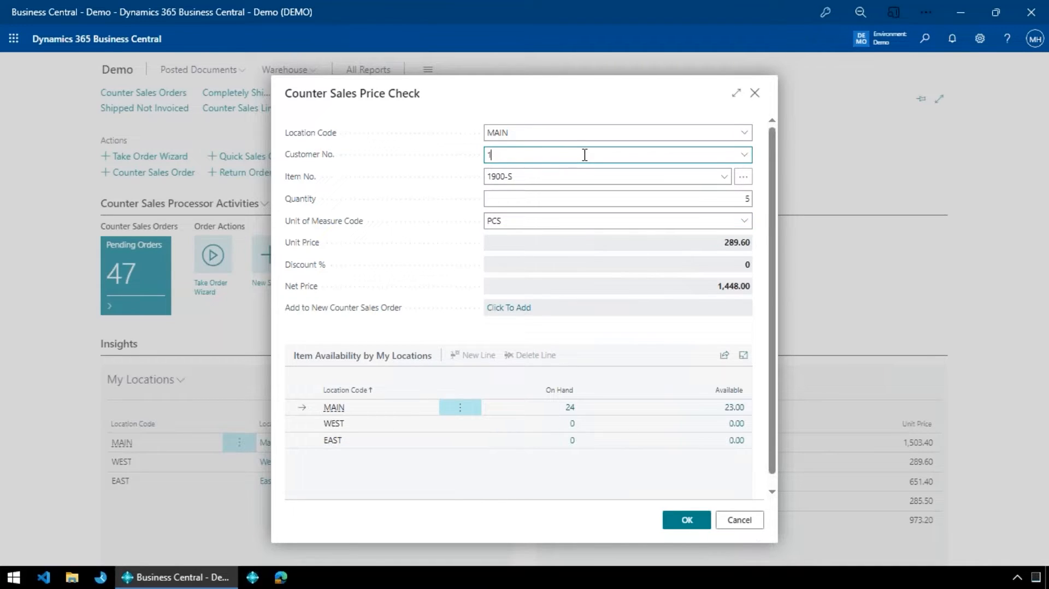
pyautogui.write('the cann')
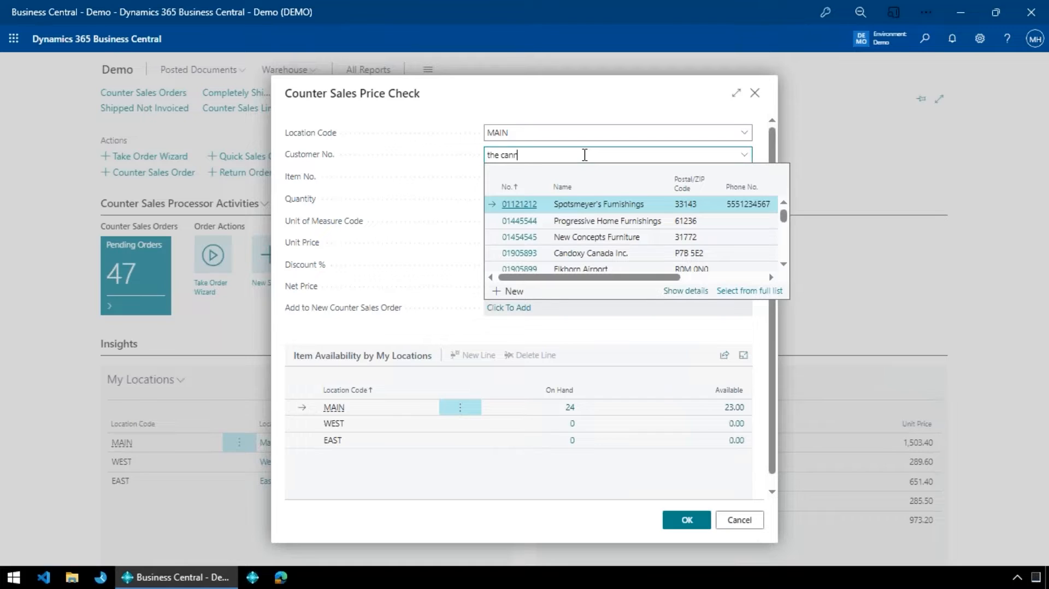
pyautogui.press('Tab')
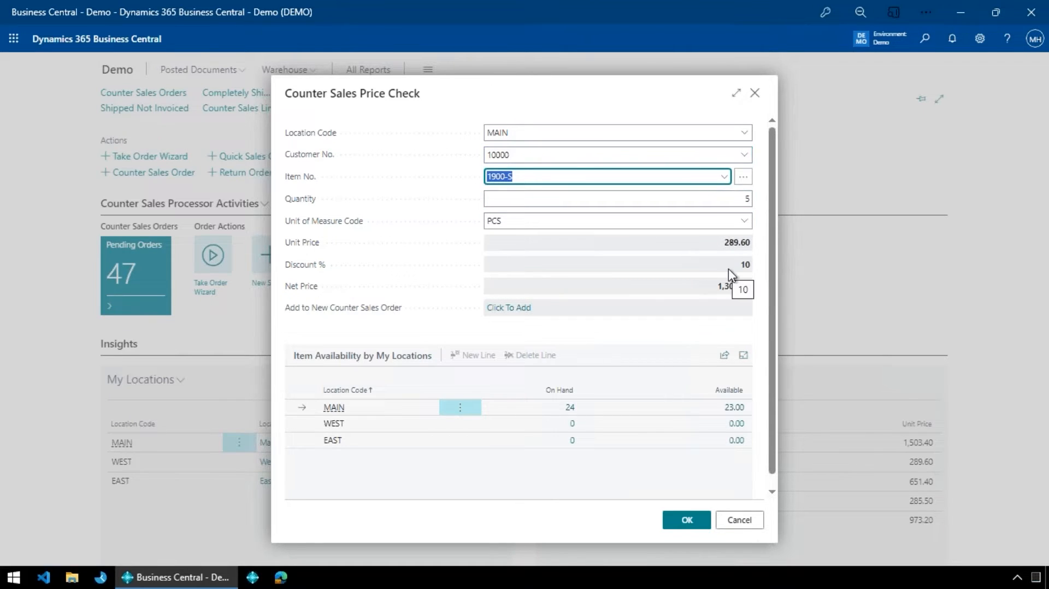
# - Check the item's price for a quantity of 1 and again for 5, and cancel the price check
pyautogui.click(749, 202)
pyautogui.write('1')
pyautogui.press('Tab')
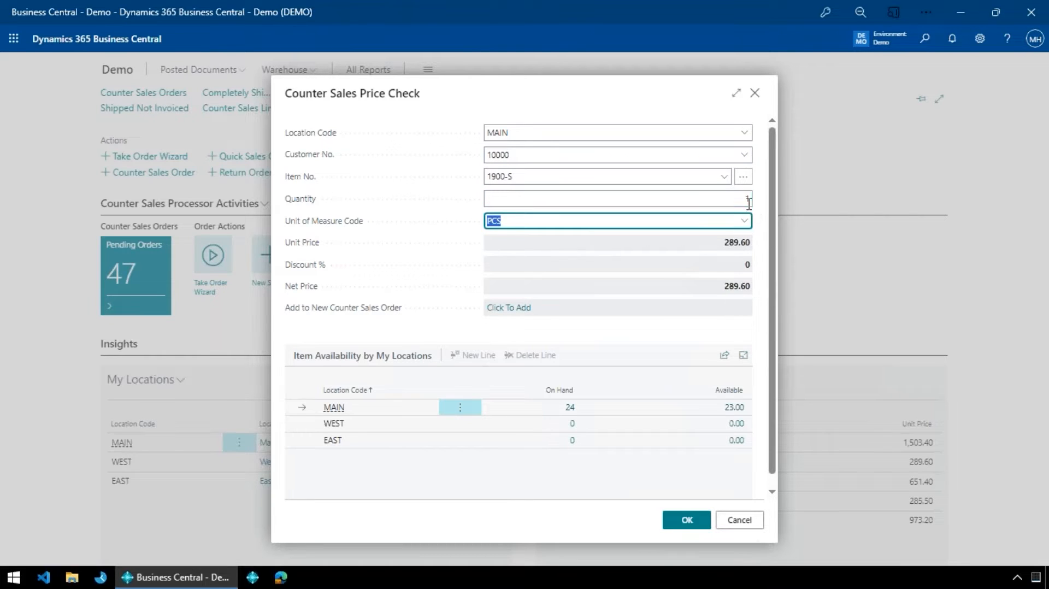
pyautogui.click(743, 201)
pyautogui.write('5')
pyautogui.press('Tab')
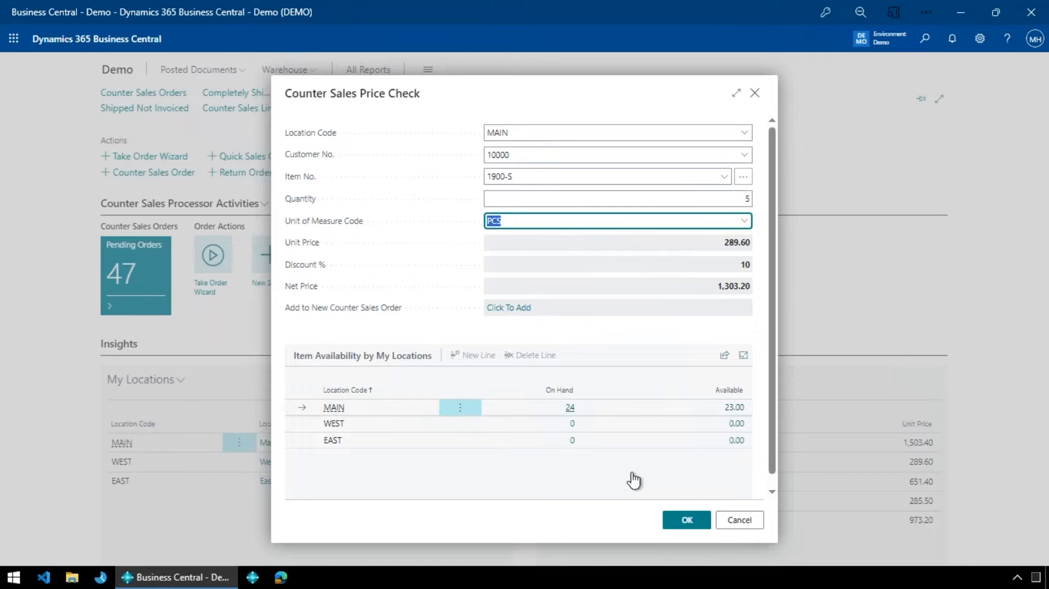
pyautogui.click(743, 524)
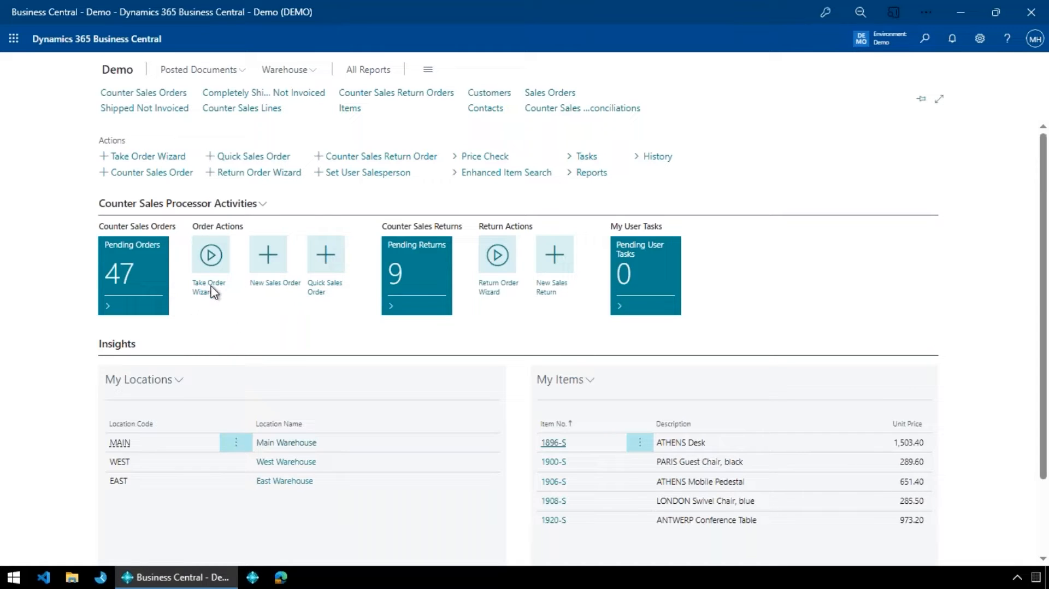
pyautogui.click(211, 257)
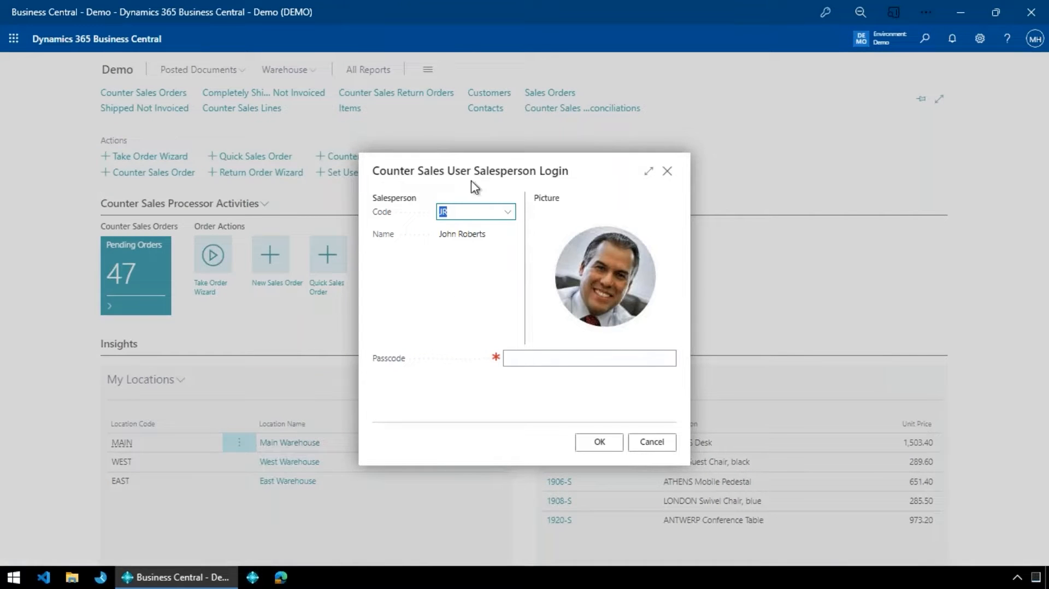
pyautogui.click(544, 356)
pyautogui.write('1234')
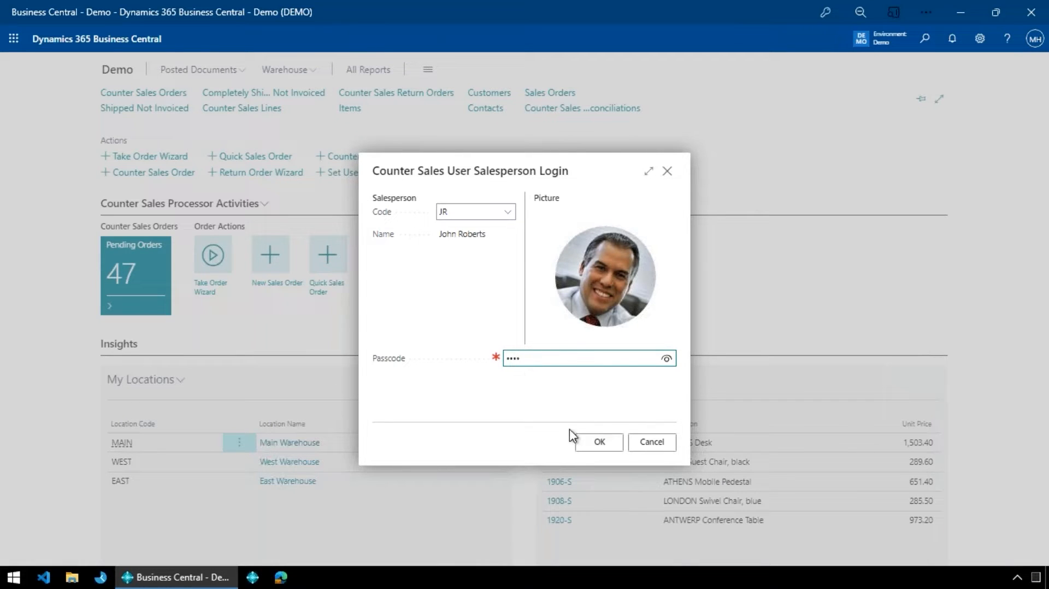
pyautogui.click(651, 443)
pyautogui.click(629, 349)
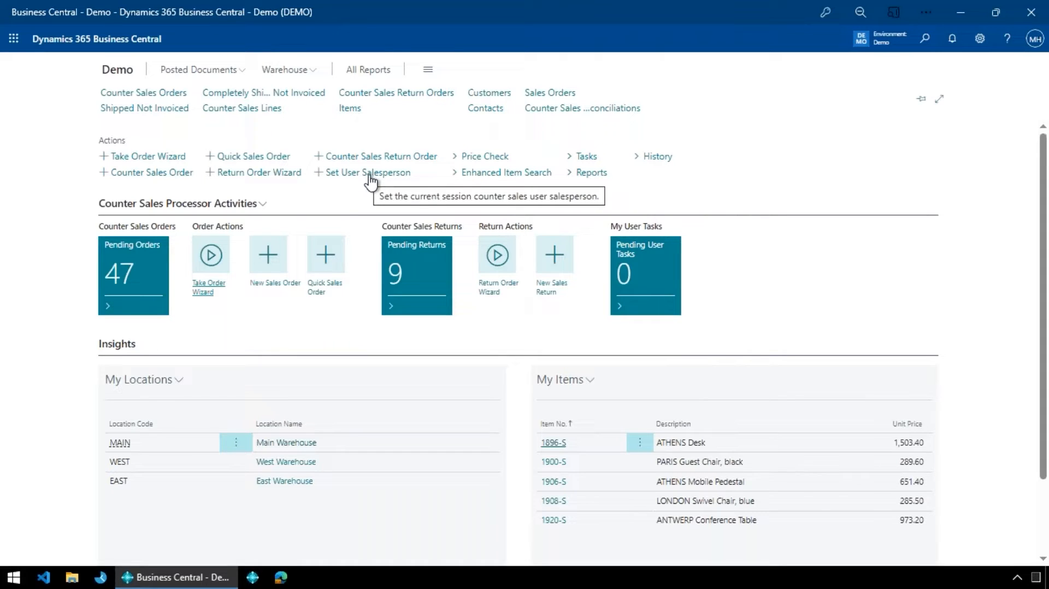
# - Start the Take Order Wizard and log in with the salesperson code and passcode
pyautogui.click(213, 256)
pyautogui.write('JR')
pyautogui.press('Tab')
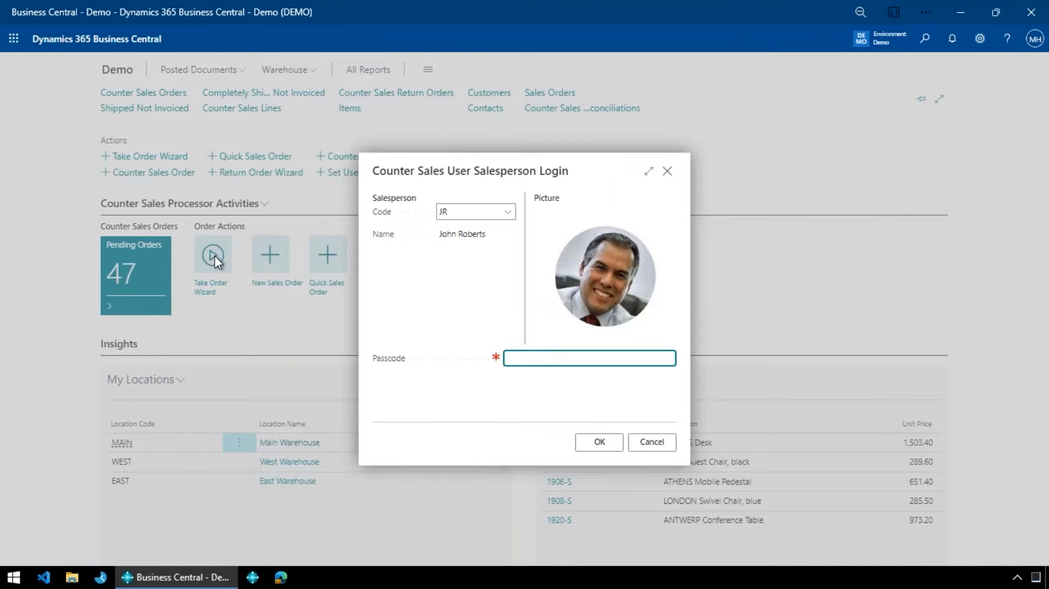
pyautogui.write('••••')
pyautogui.press('Tab')
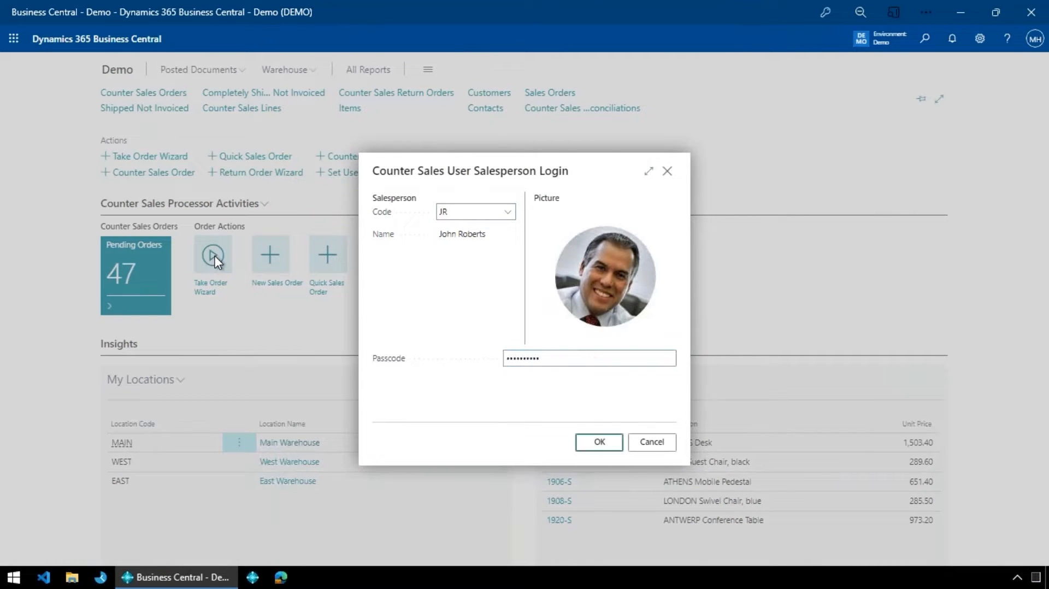
pyautogui.press('Return')
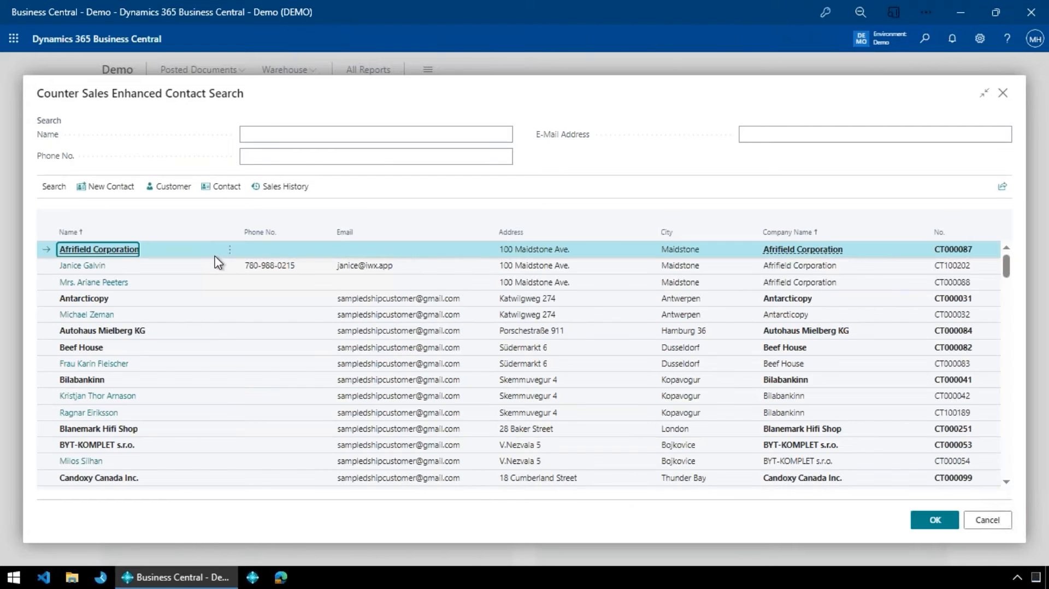
# - Search the contacts by partial phone number, trying two different sets of digits
pyautogui.click(320, 135)
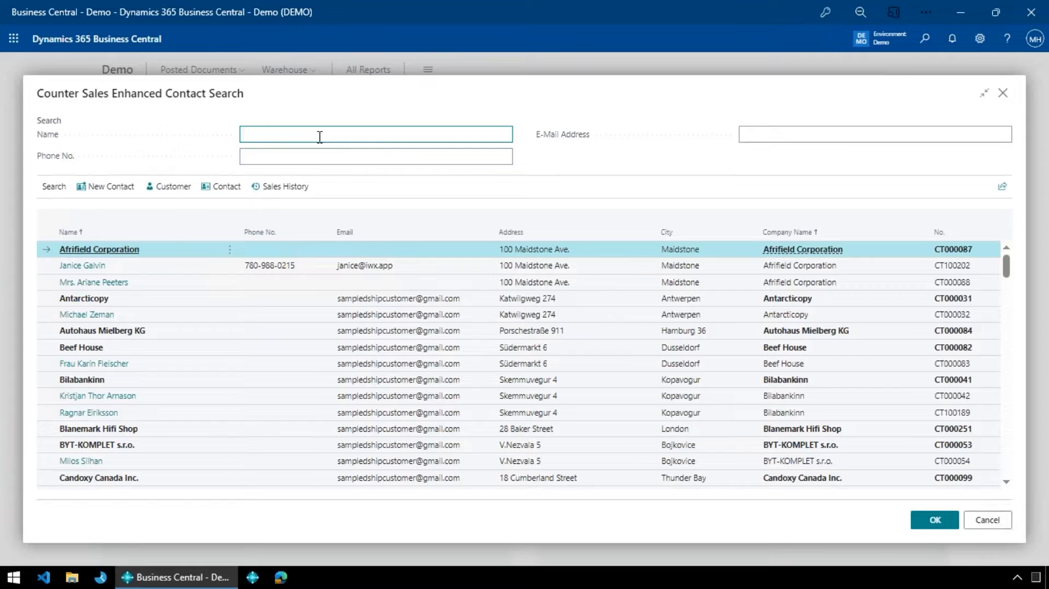
pyautogui.write('a')
pyautogui.press('BackSpace')
pyautogui.press('Tab')
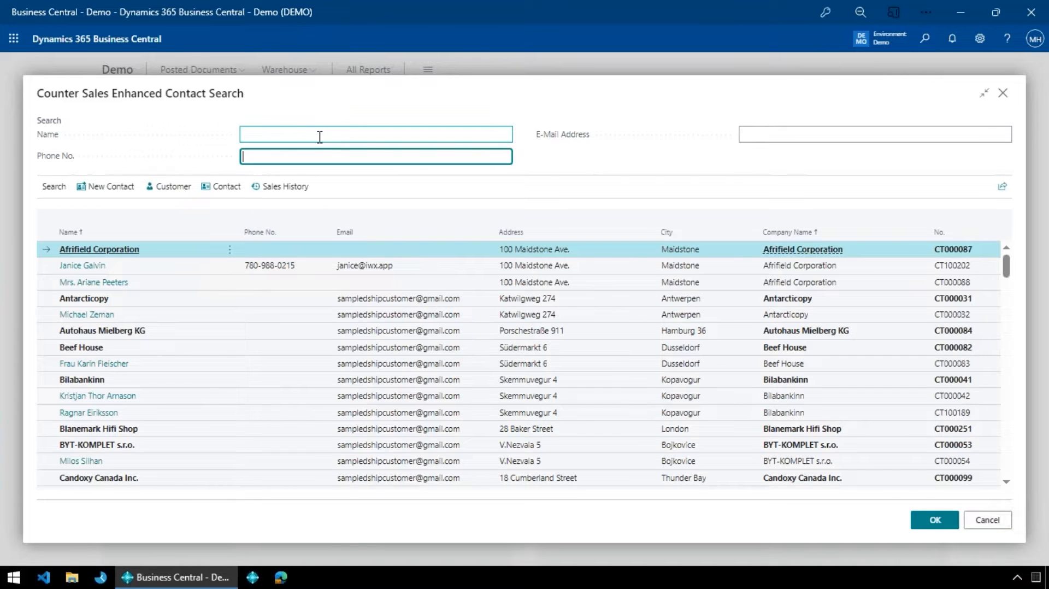
pyautogui.write('5647')
pyautogui.press('Tab')
pyautogui.hotkey('shift', 'Tab')
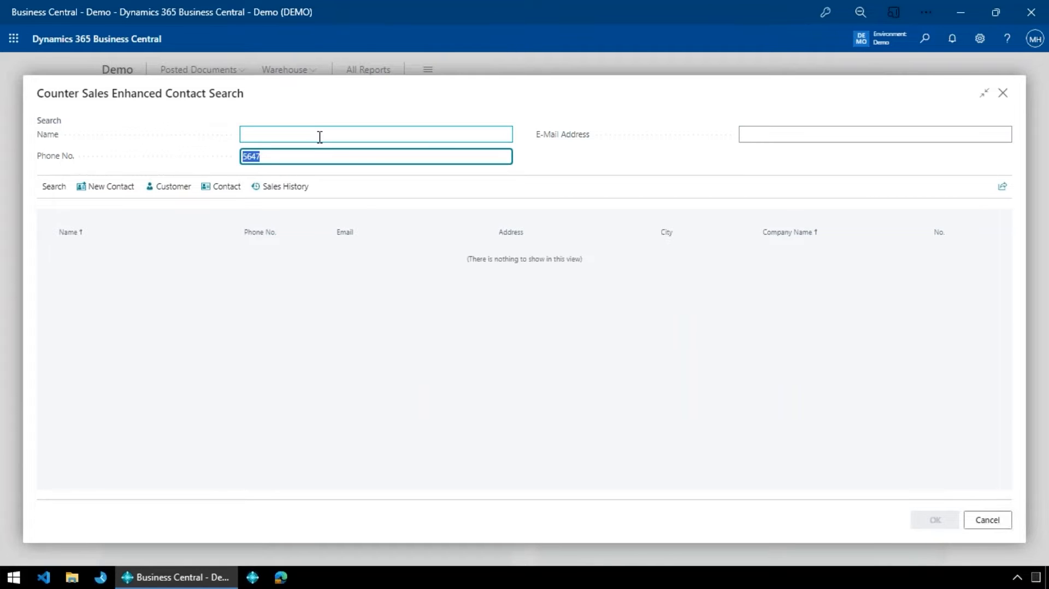
pyautogui.write('0215')
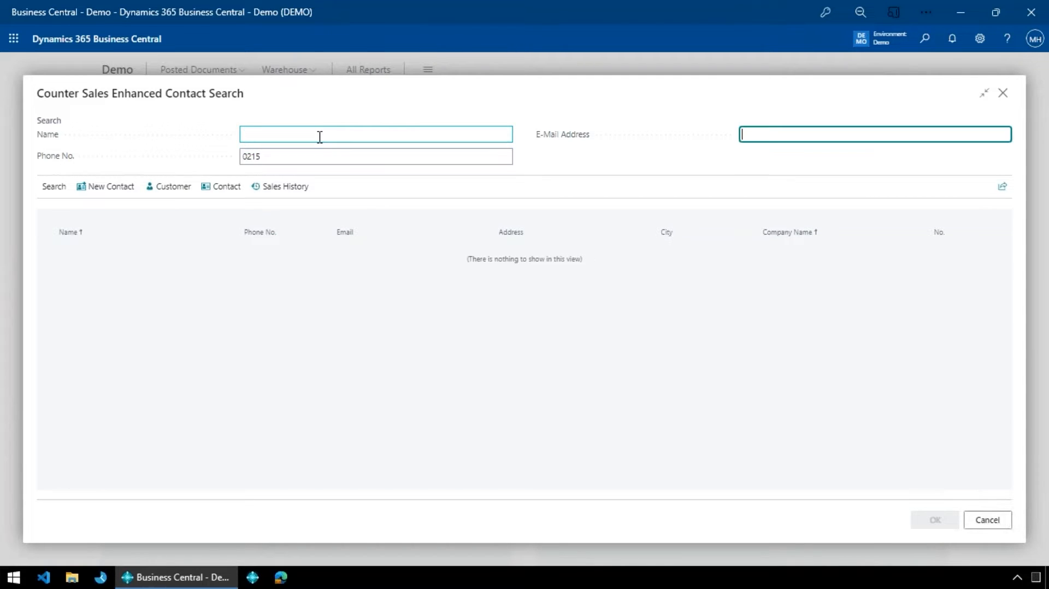
pyautogui.press('Tab')
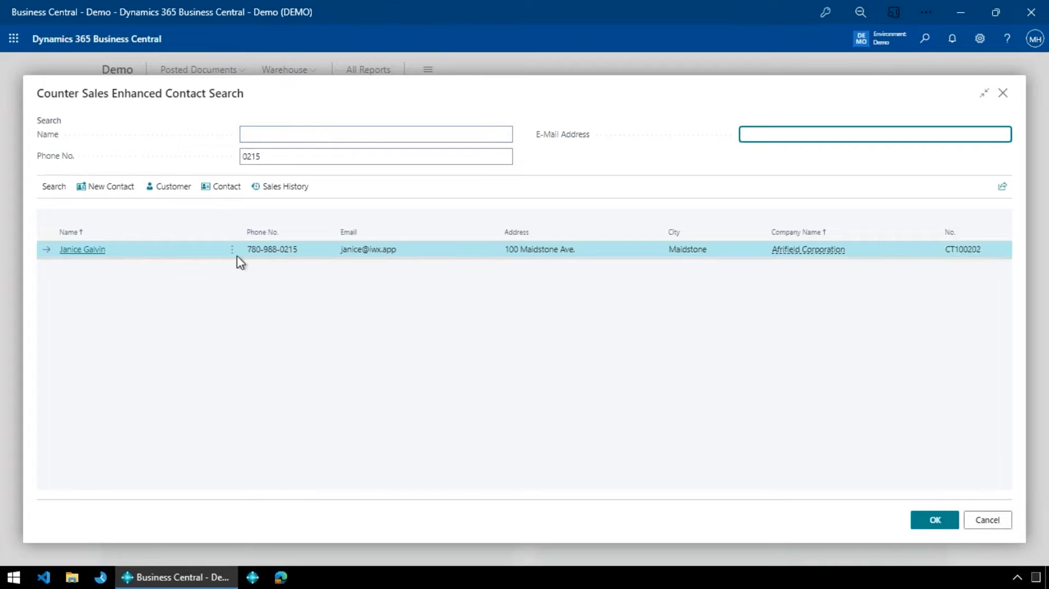
# - Clear the phone number filter and search the contacts by the first letters of a contact's name
pyautogui.click(326, 158)
pyautogui.press('BackSpace')
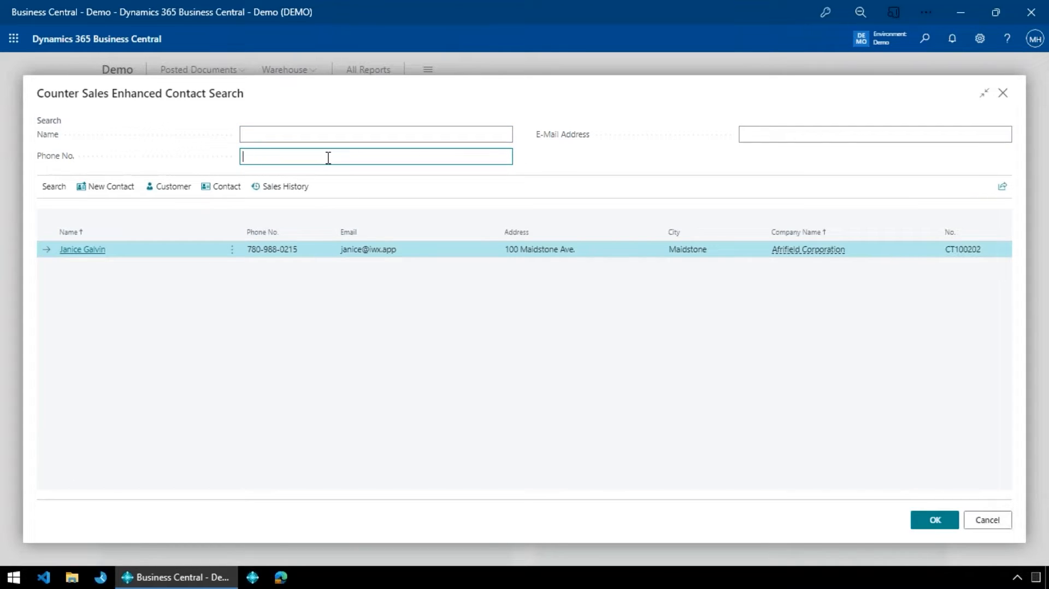
pyautogui.hotkey('shift', 'Tab')
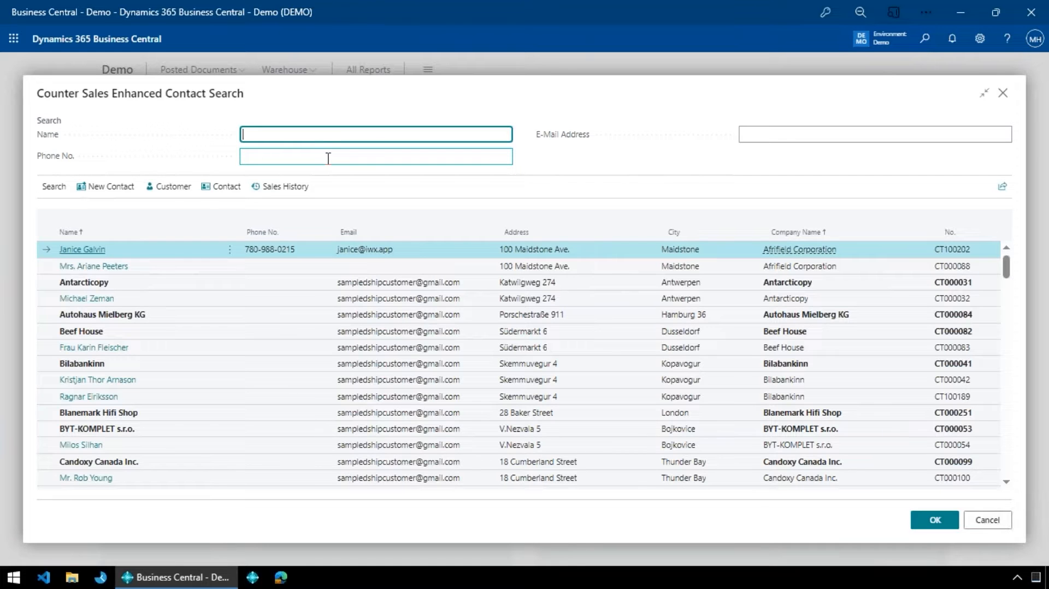
pyautogui.write('jan')
pyautogui.press('Tab')
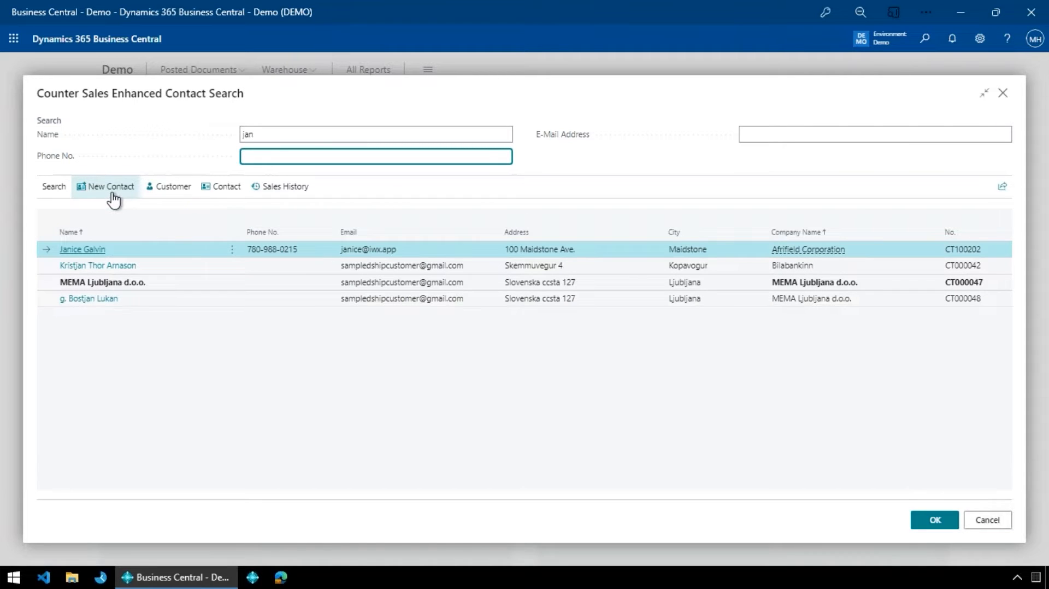
pyautogui.click(264, 129)
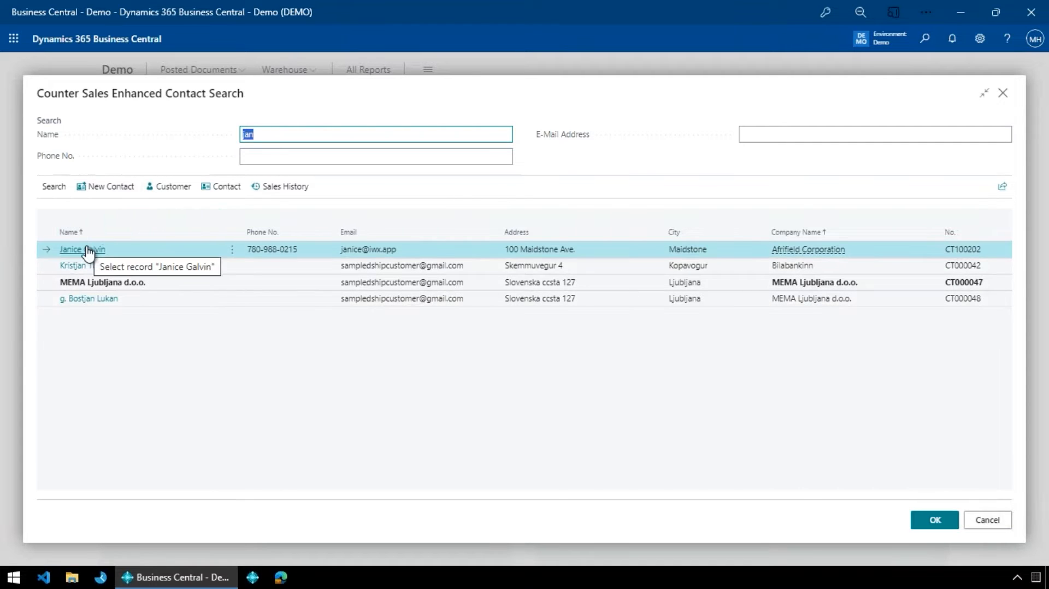
# - Start a new cash customer contact, enter the contact's name and phone number, and cancel the creation
pyautogui.click(117, 187)
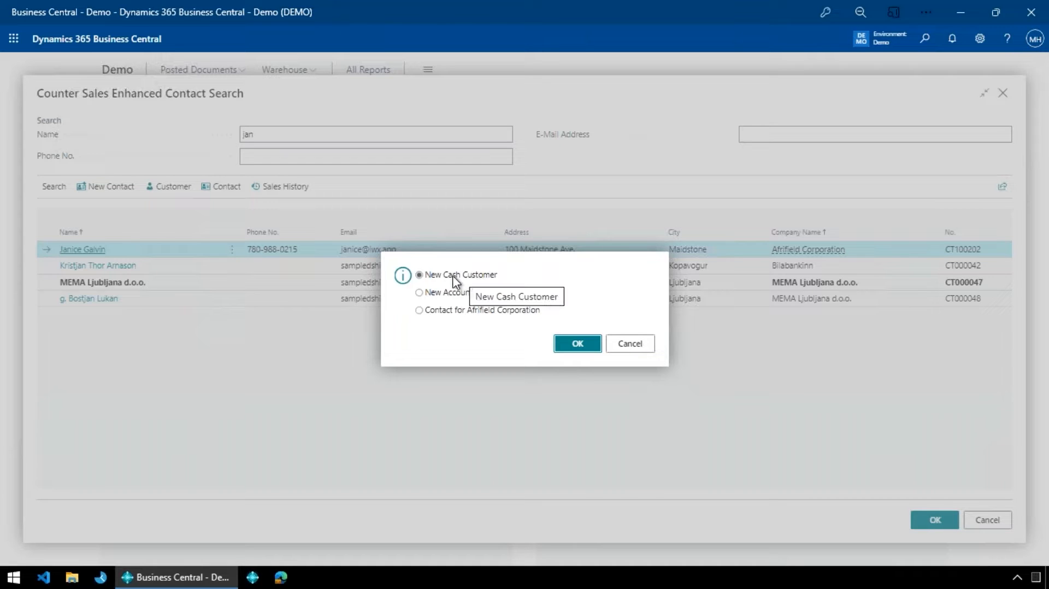
pyautogui.click(567, 346)
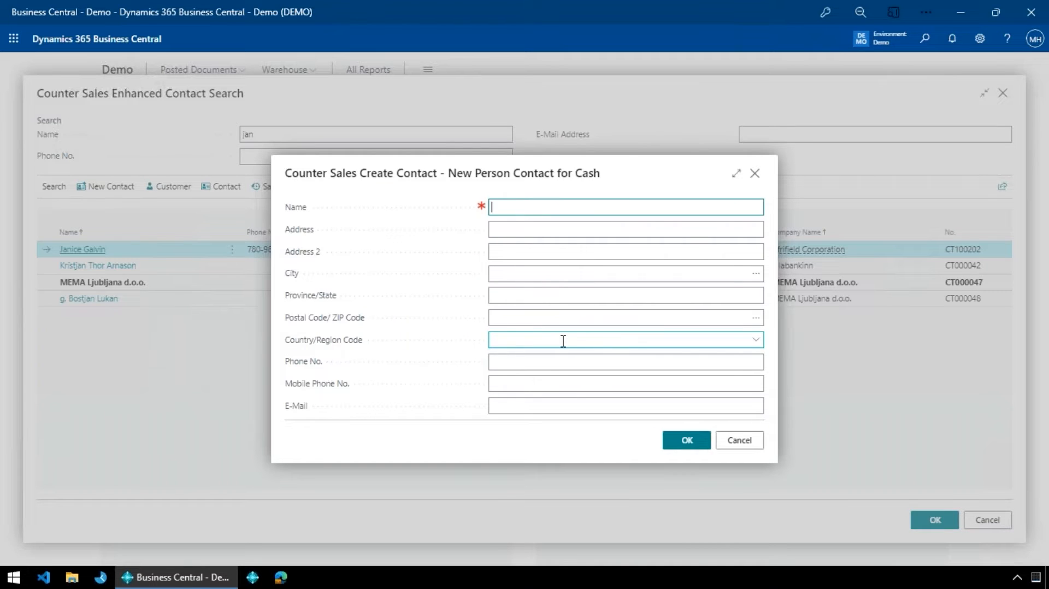
pyautogui.write('Fred')
pyautogui.click(555, 365)
pyautogui.write('326592365')
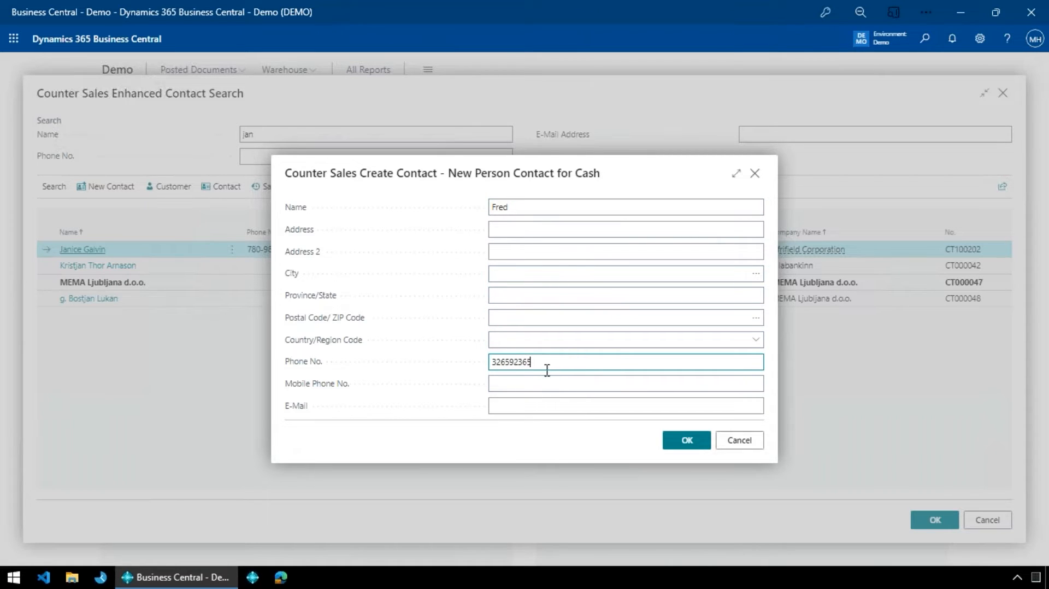
pyautogui.click(547, 402)
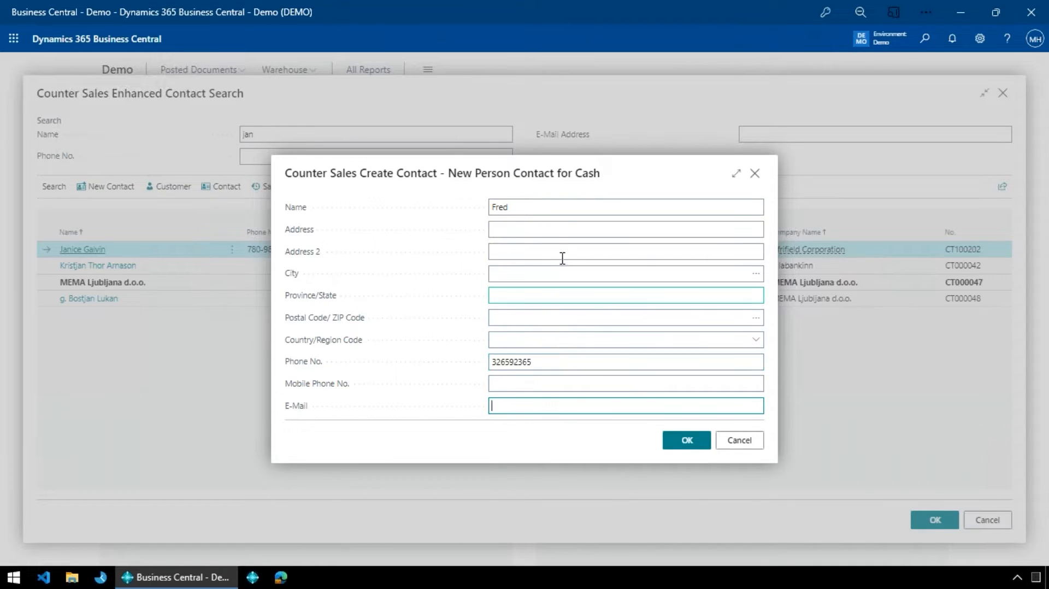
pyautogui.click(560, 207)
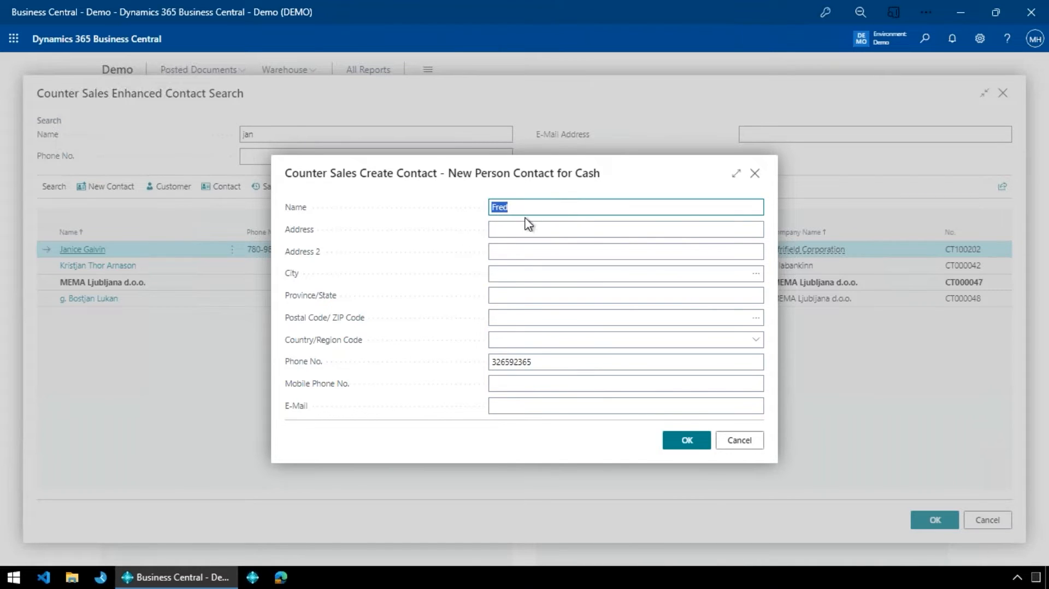
pyautogui.click(727, 444)
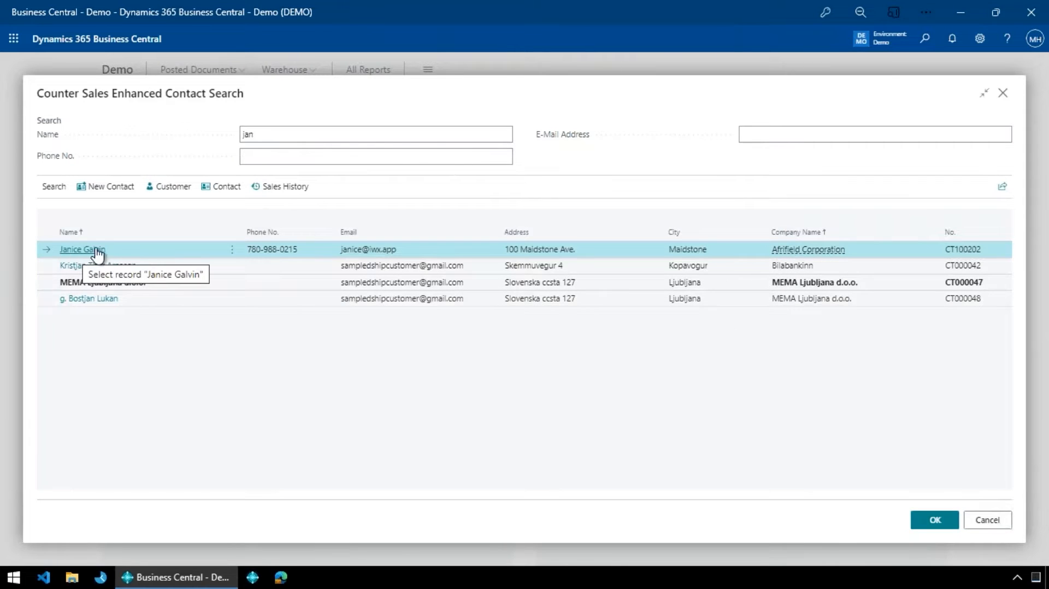
# - Create the order for the selected Afrifield Corporation contact and open Quick Scan with the order lines expanded
pyautogui.click(933, 521)
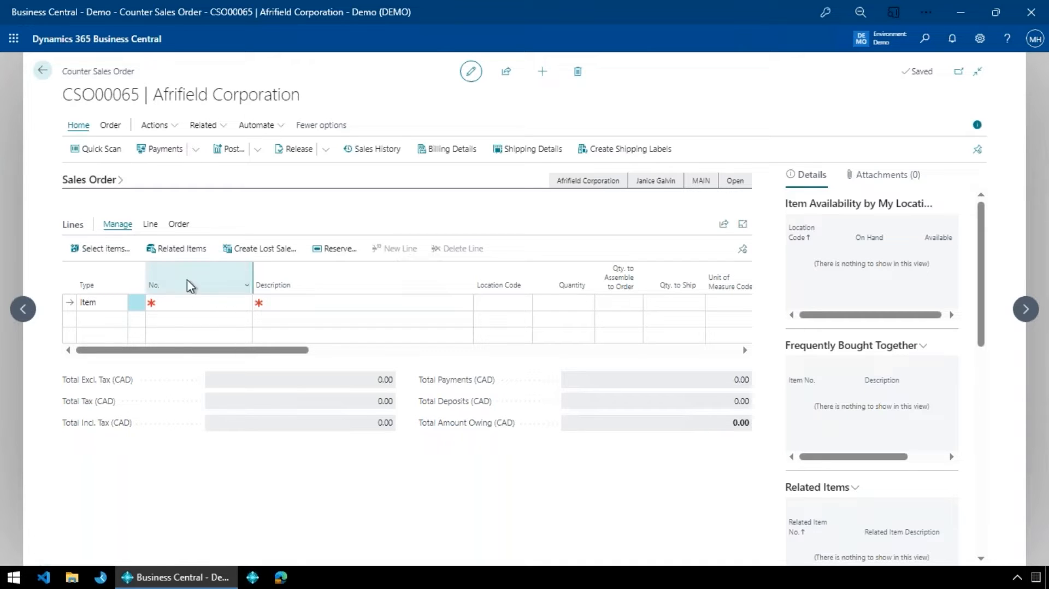
pyautogui.click(109, 157)
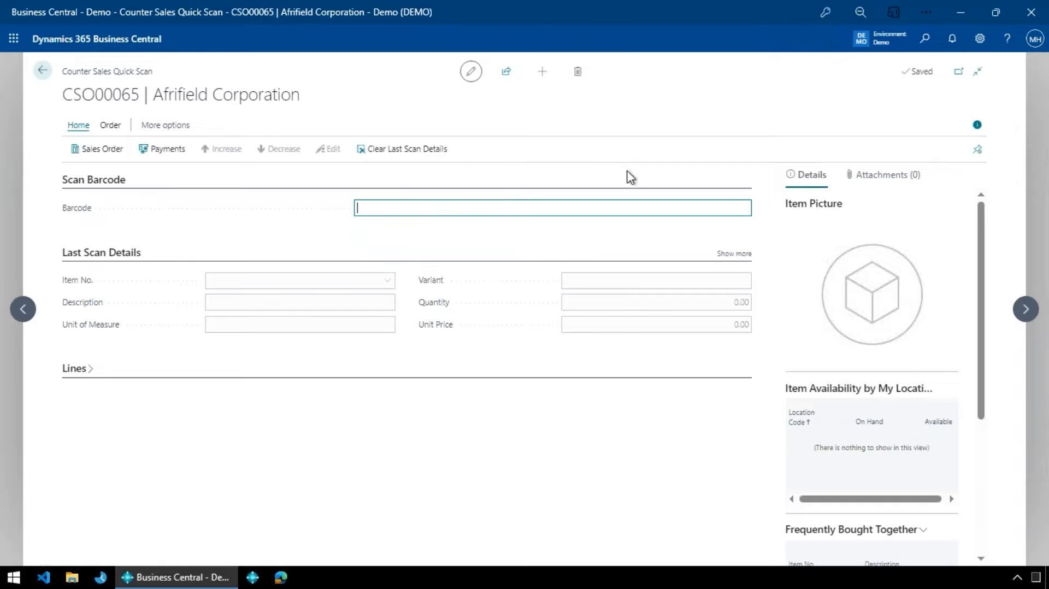
pyautogui.click(70, 371)
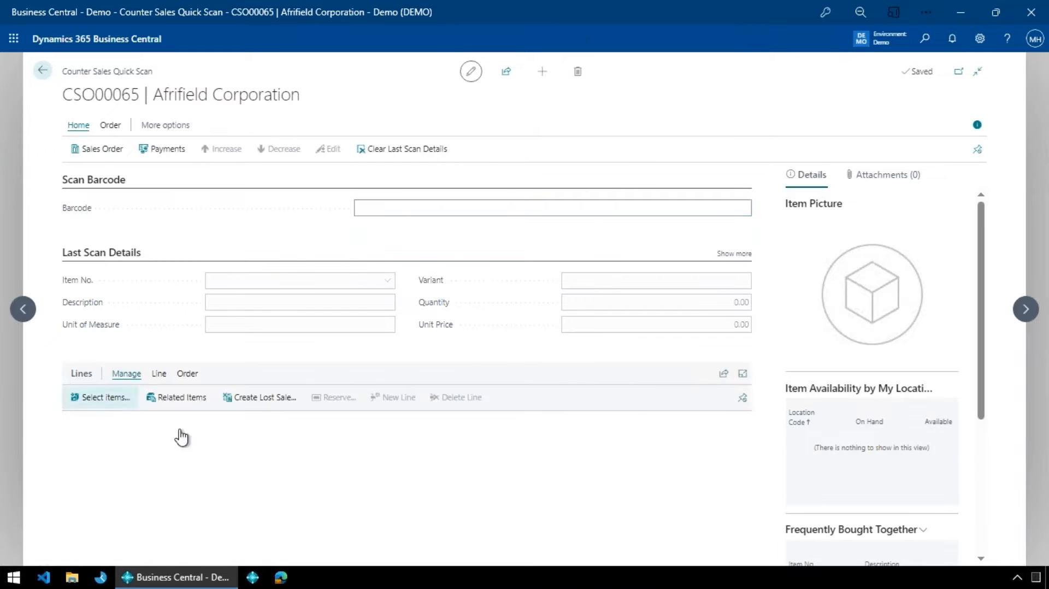
# - Scan item 1972-S twice into the order, checking its availability by location between scans
pyautogui.click(494, 209)
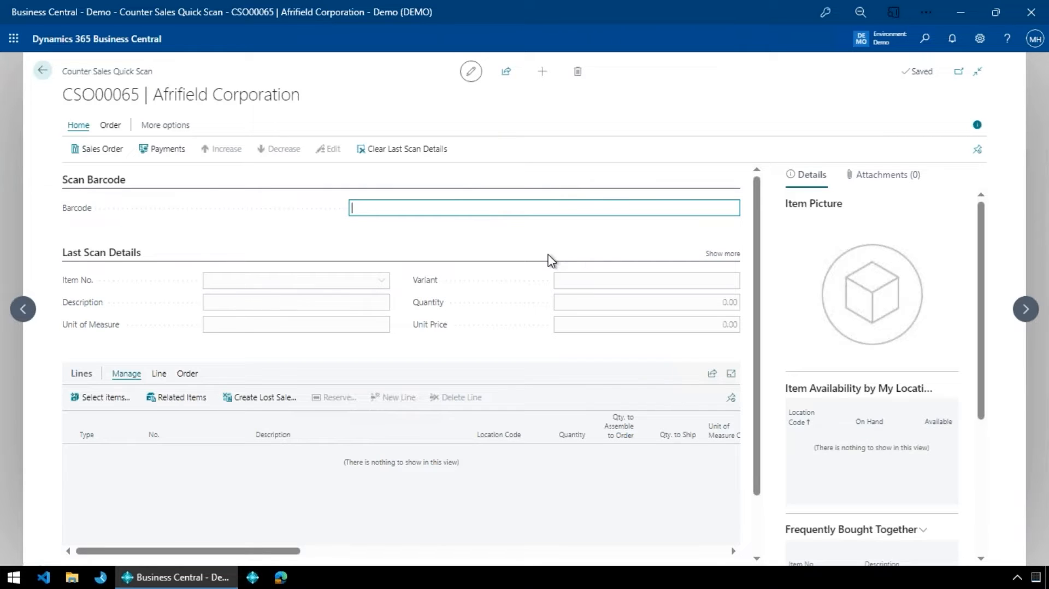
pyautogui.write('1972-S')
pyautogui.press('Return')
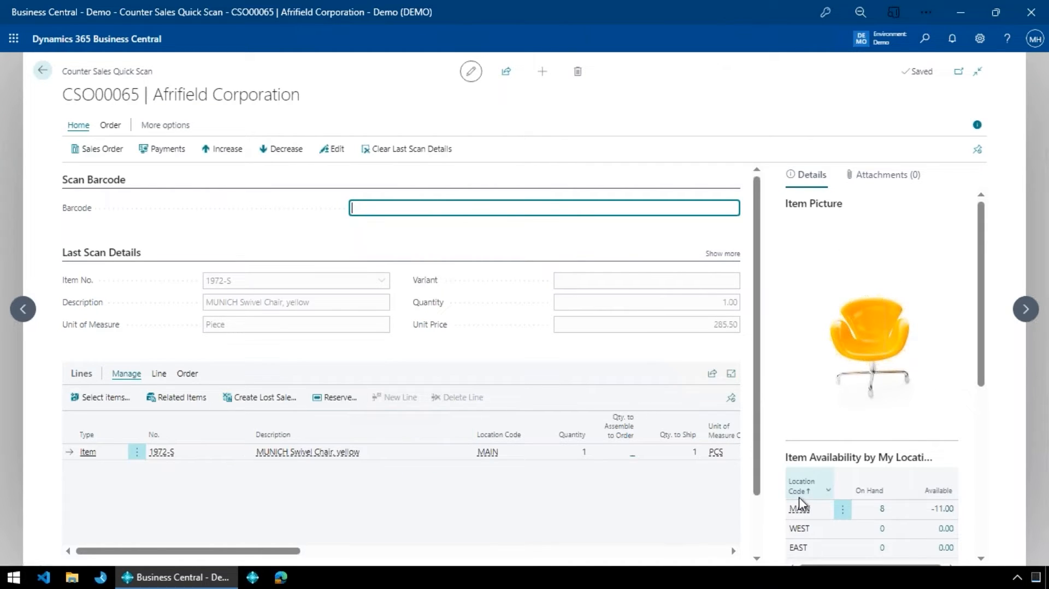
pyautogui.moveTo(799, 497)
pyautogui.press('Return')
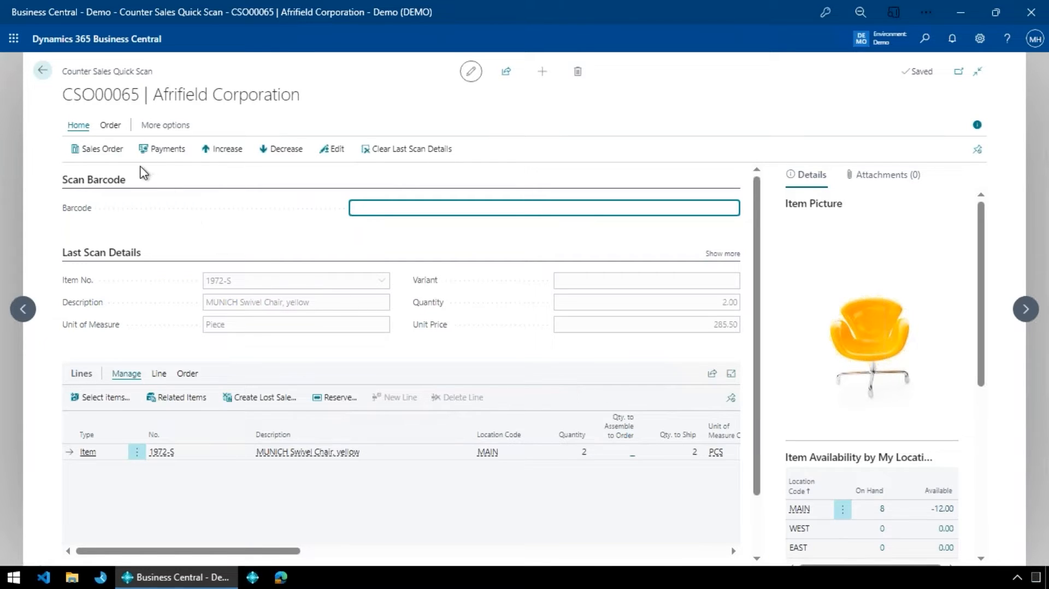
# - Return to the sales order and delete the line for item 1972-S
pyautogui.click(108, 155)
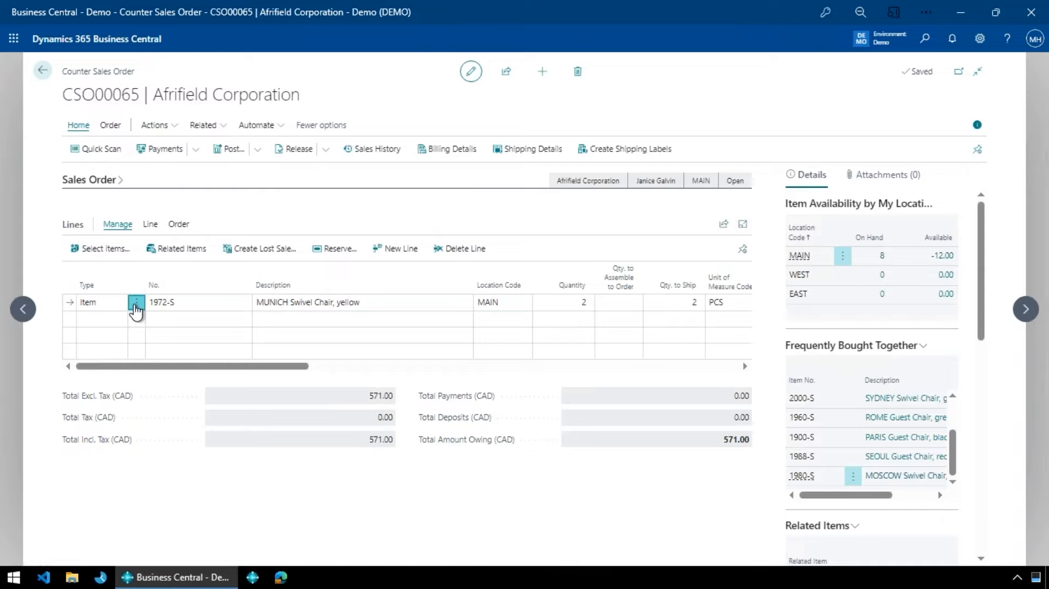
pyautogui.click(136, 304)
pyautogui.click(116, 451)
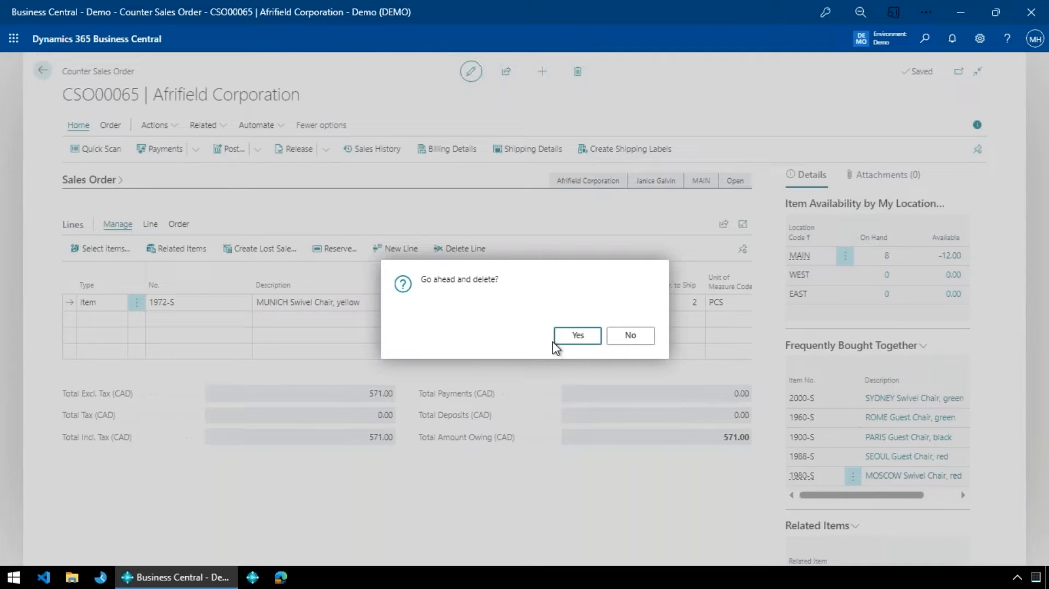
pyautogui.click(562, 338)
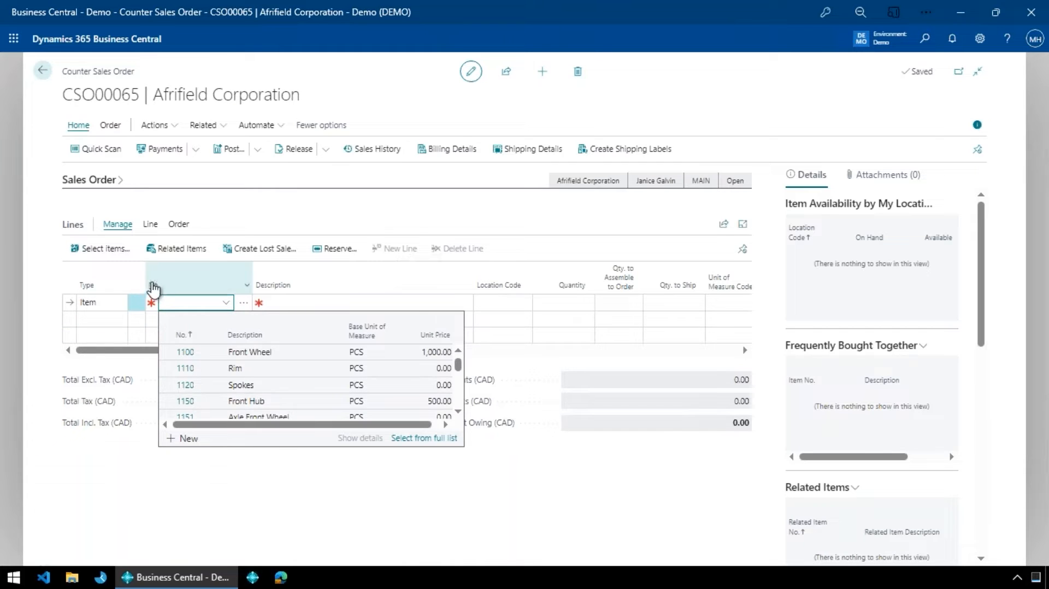
# - Open the enhanced item search for the empty order line, search descriptions for "front wheel", and select Chain Wheel Front
pyautogui.click(49, 305)
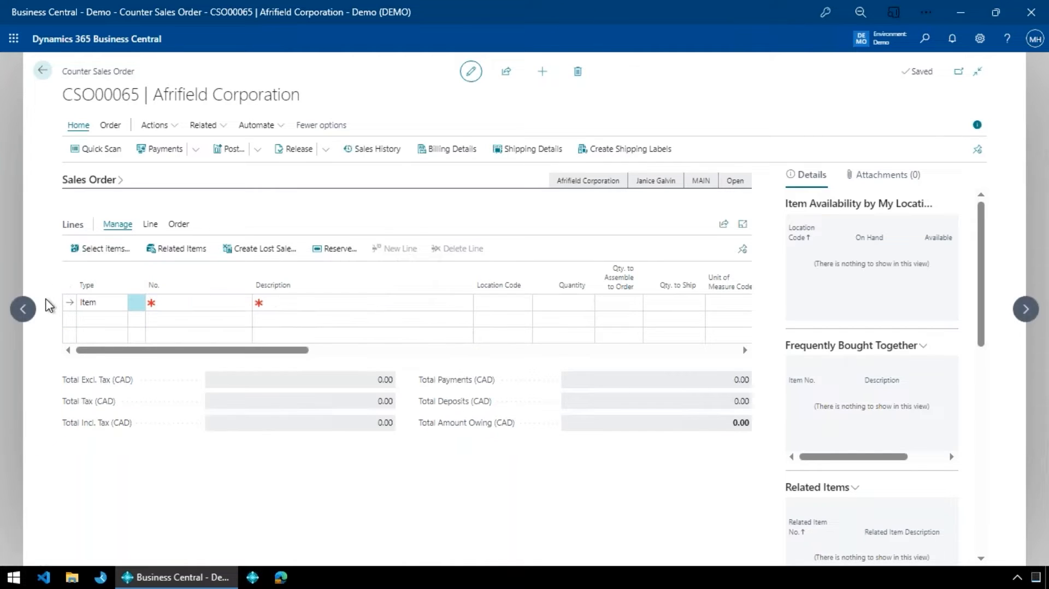
pyautogui.click(184, 302)
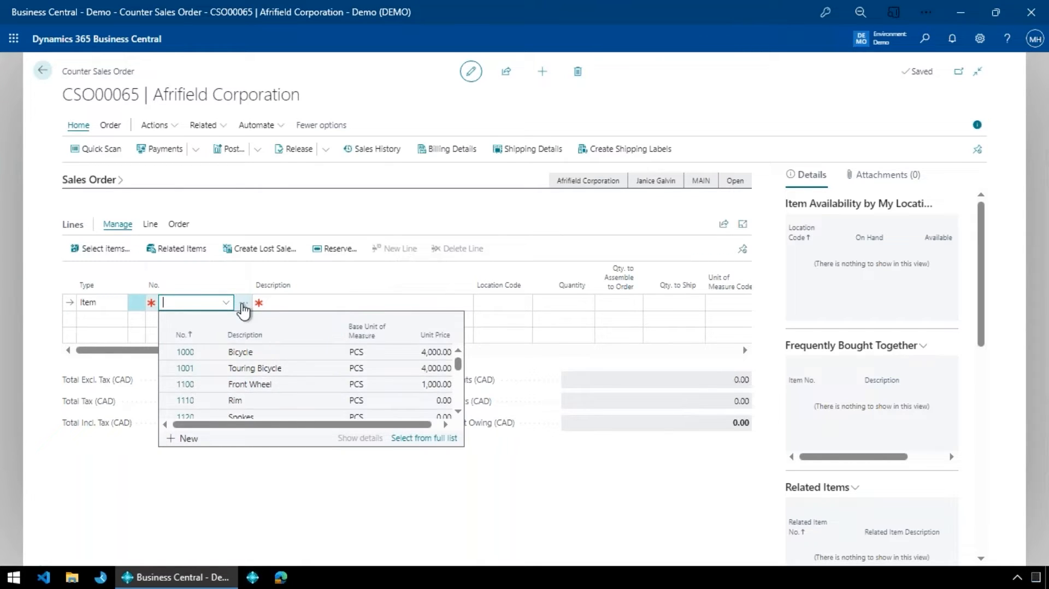
pyautogui.click(243, 302)
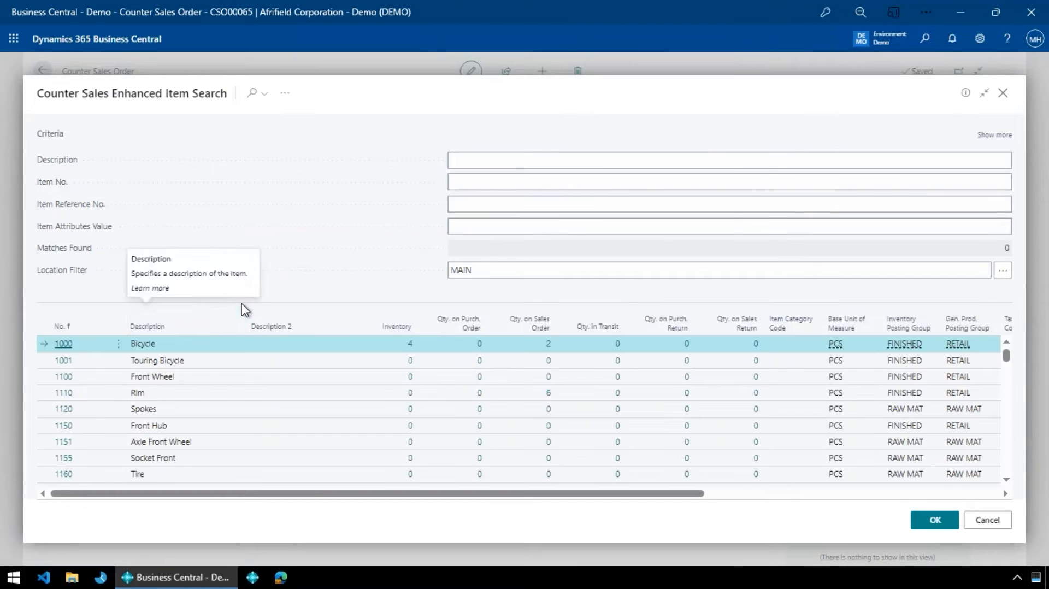
pyautogui.click(538, 270)
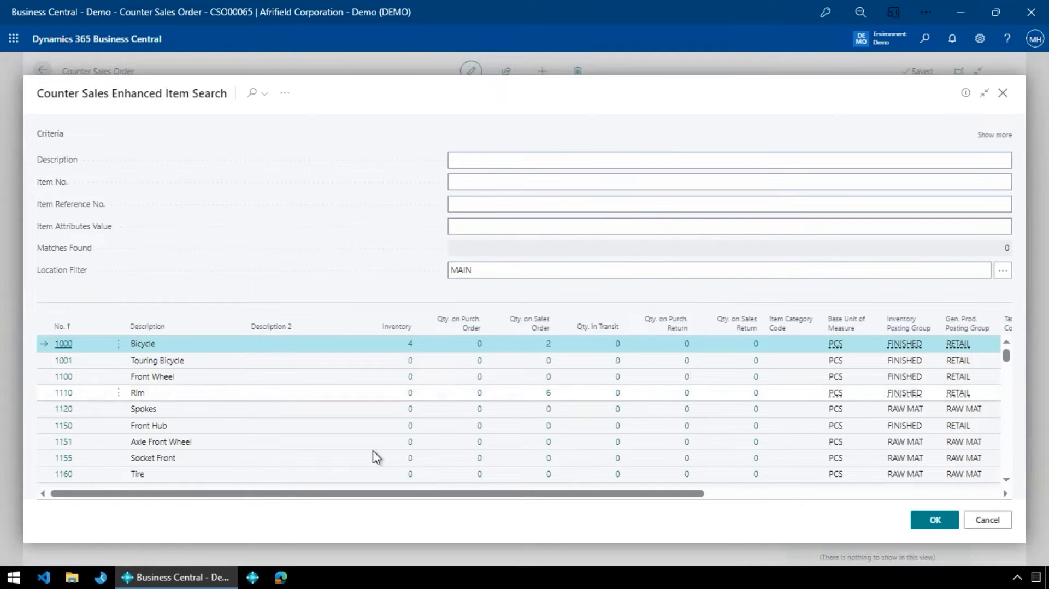
pyautogui.click(1001, 225)
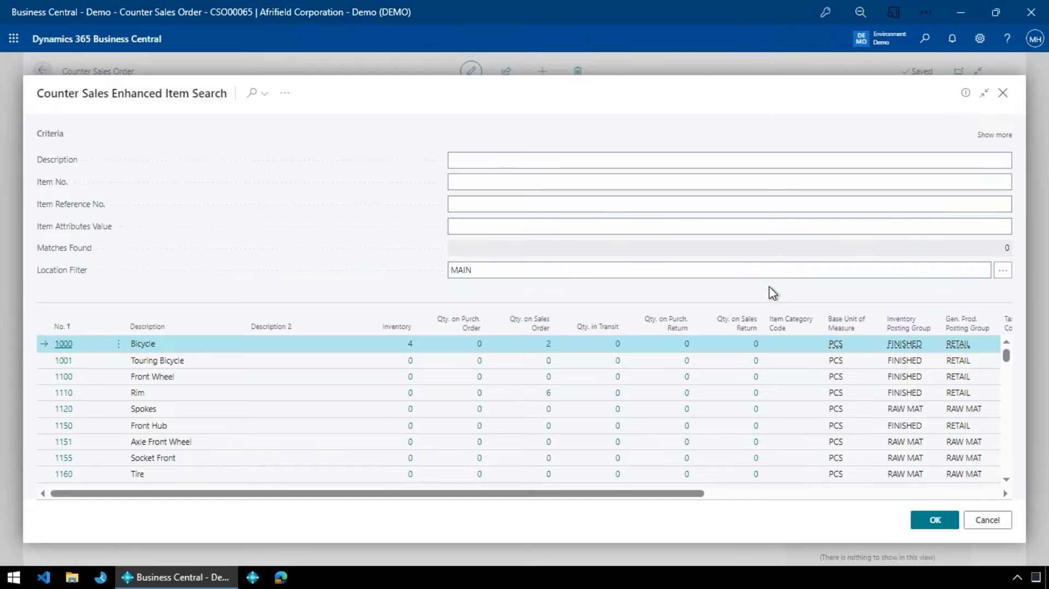
pyautogui.click(570, 161)
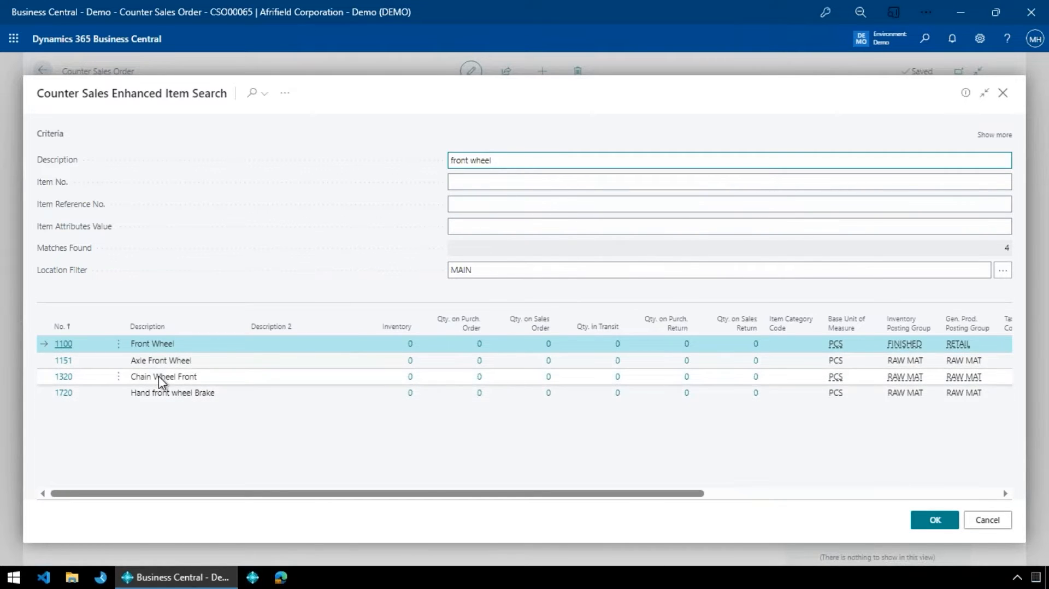
pyautogui.click(175, 376)
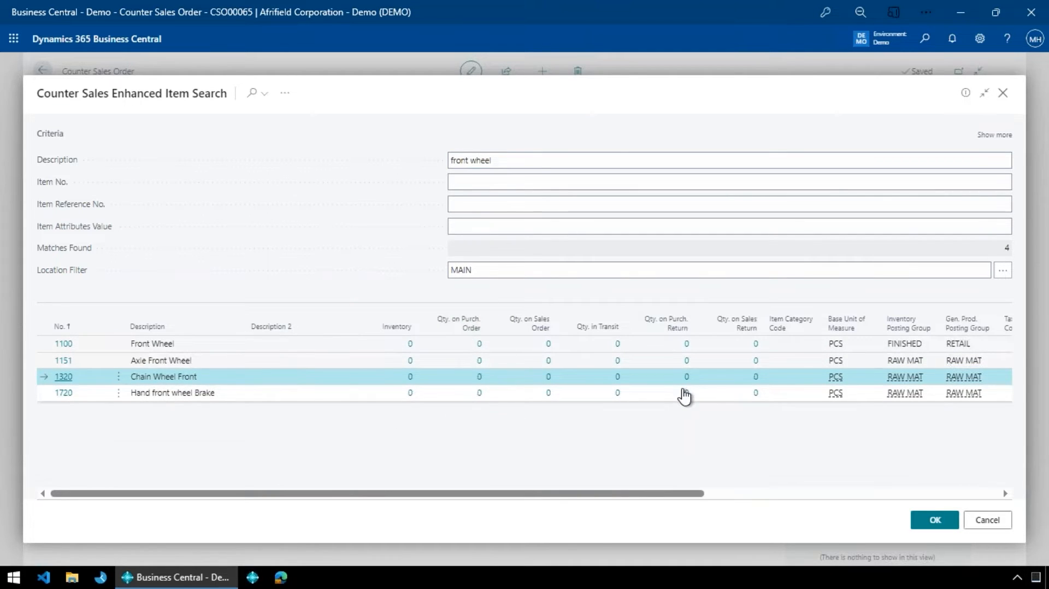
# - Set the item search's location filter to - MINE - (%mylocations) and show the item's details with availability by location
pyautogui.click(934, 276)
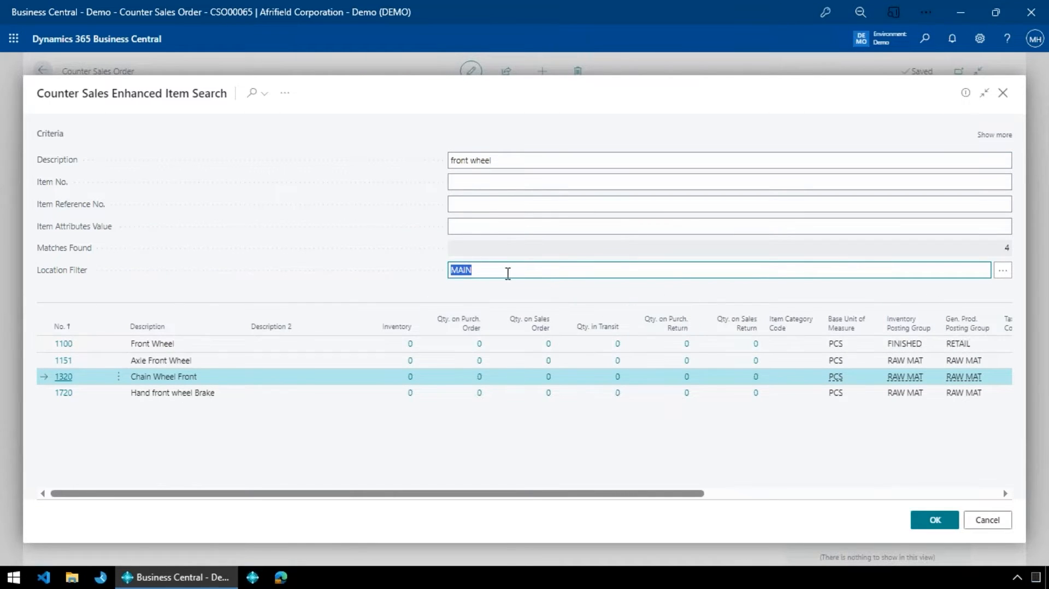
pyautogui.click(1003, 280)
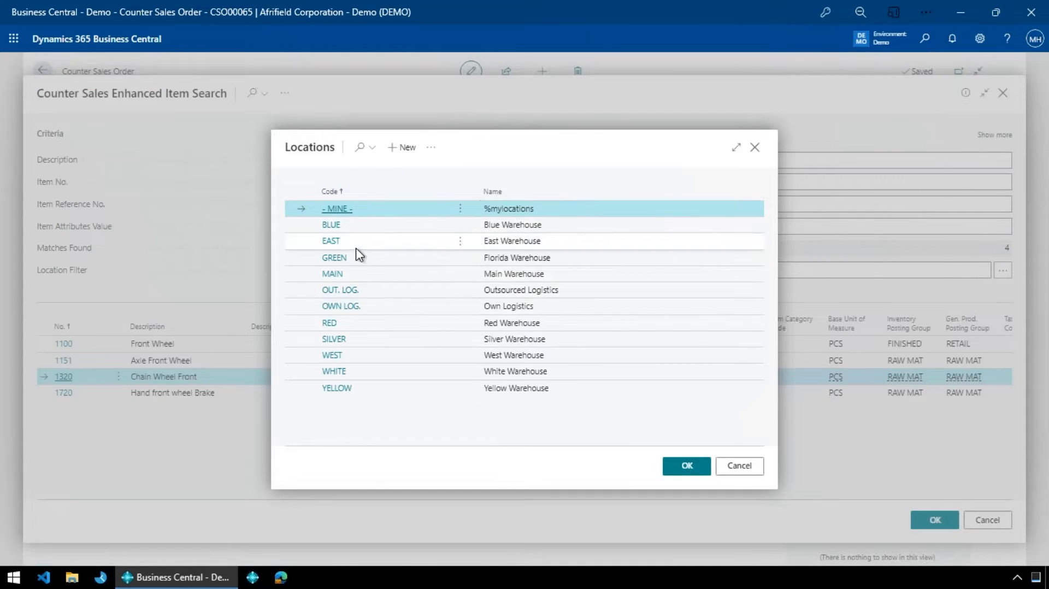
pyautogui.click(340, 214)
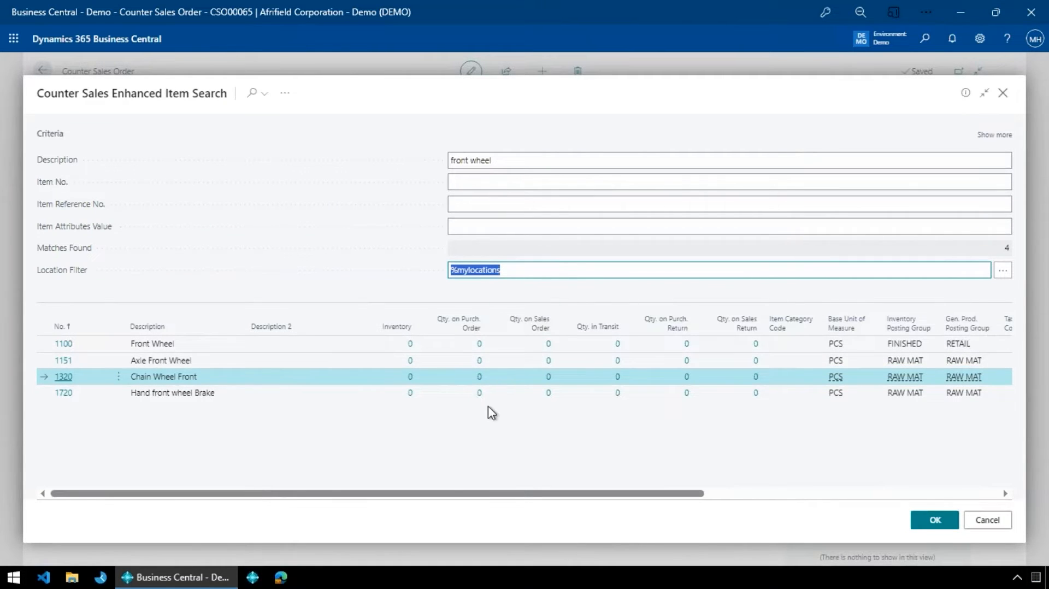
pyautogui.click(966, 94)
pyautogui.scroll(-5, 935, 356)
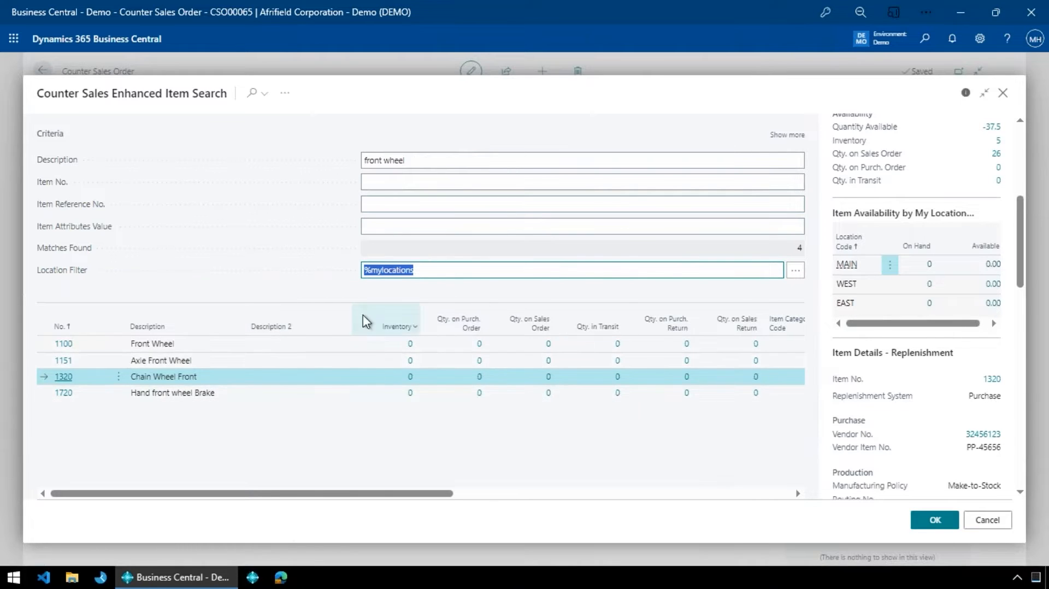
# - Clear the description criterion and review the additional search criteria, such as serial number, before collapsing them again
pyautogui.click(451, 158)
pyautogui.press('BackSpace')
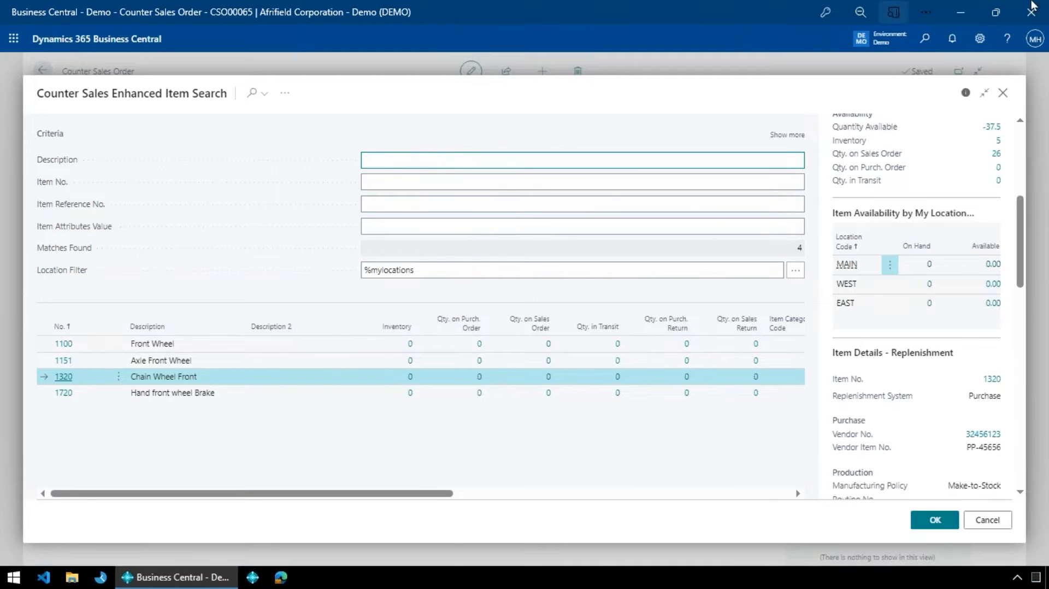
pyautogui.click(786, 137)
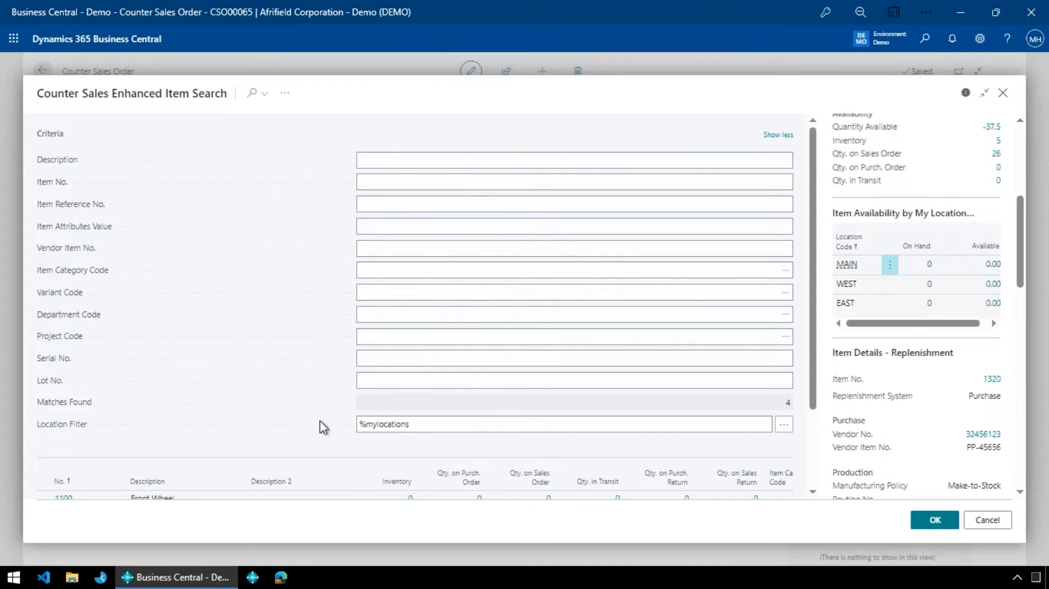
pyautogui.click(459, 361)
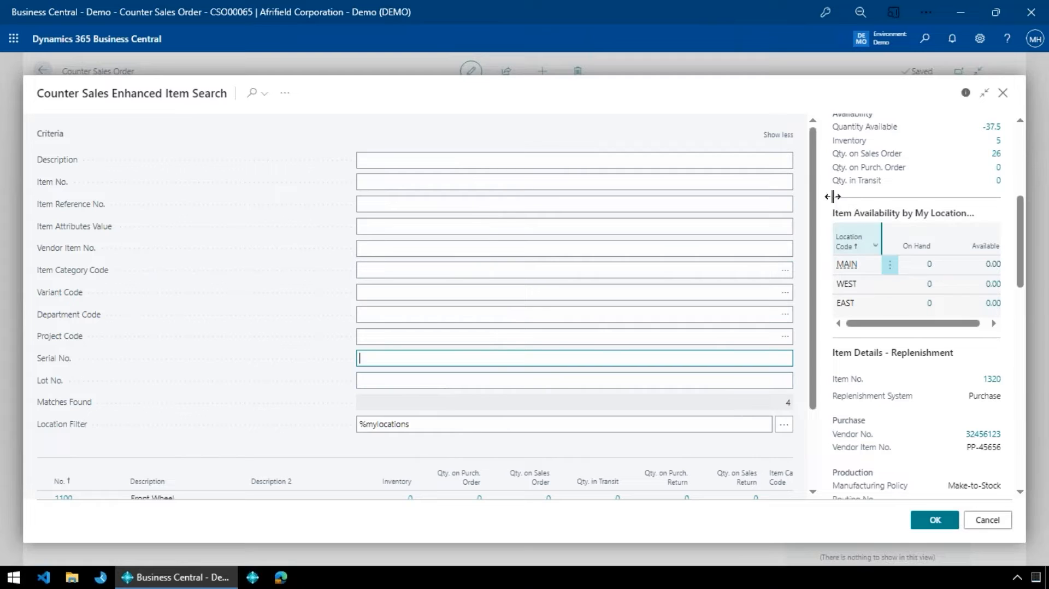
pyautogui.click(777, 137)
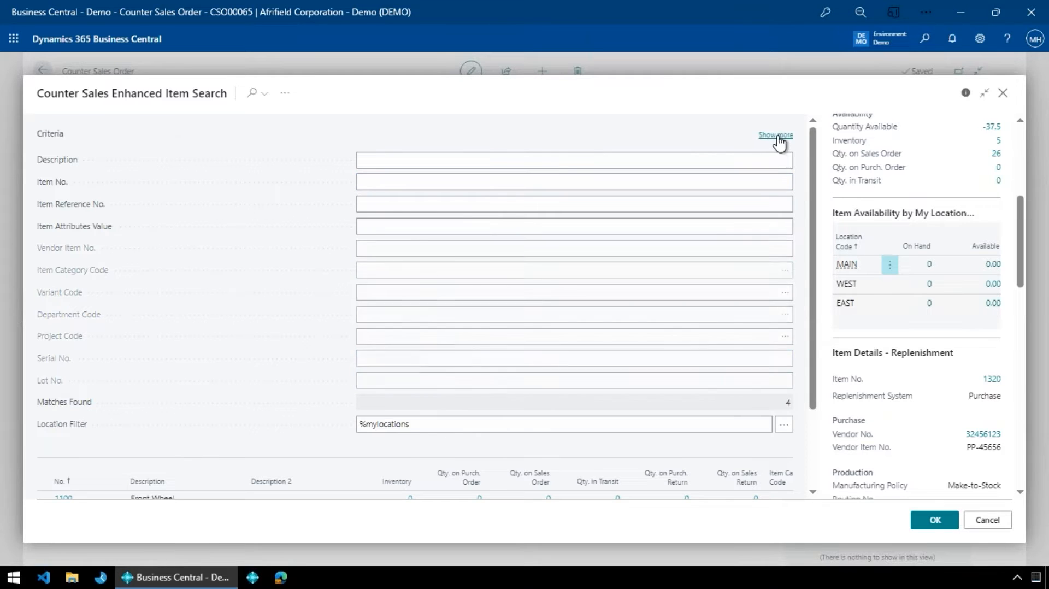
pyautogui.click(490, 204)
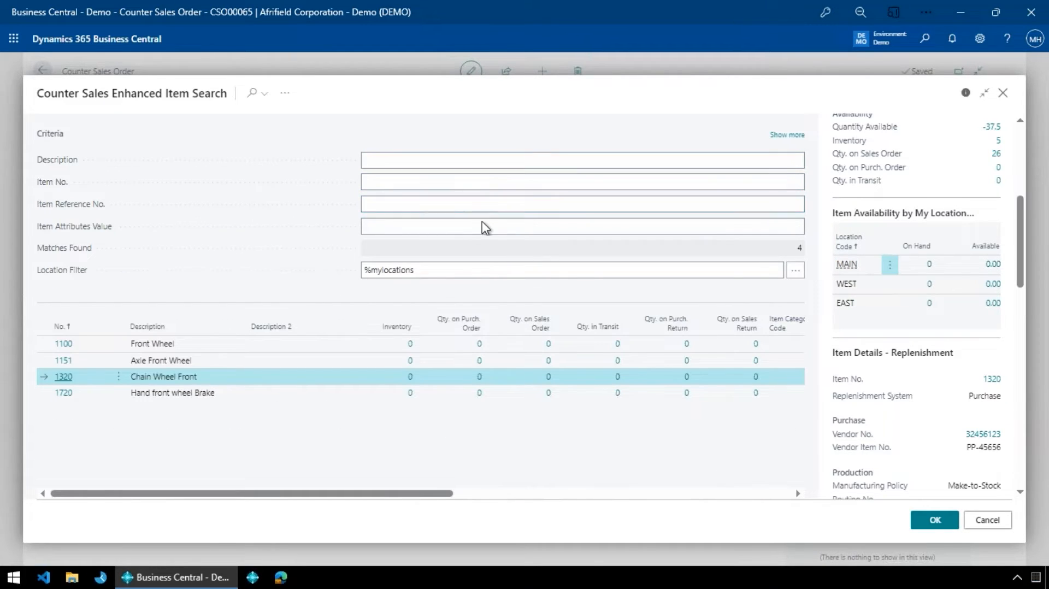
pyautogui.click(448, 227)
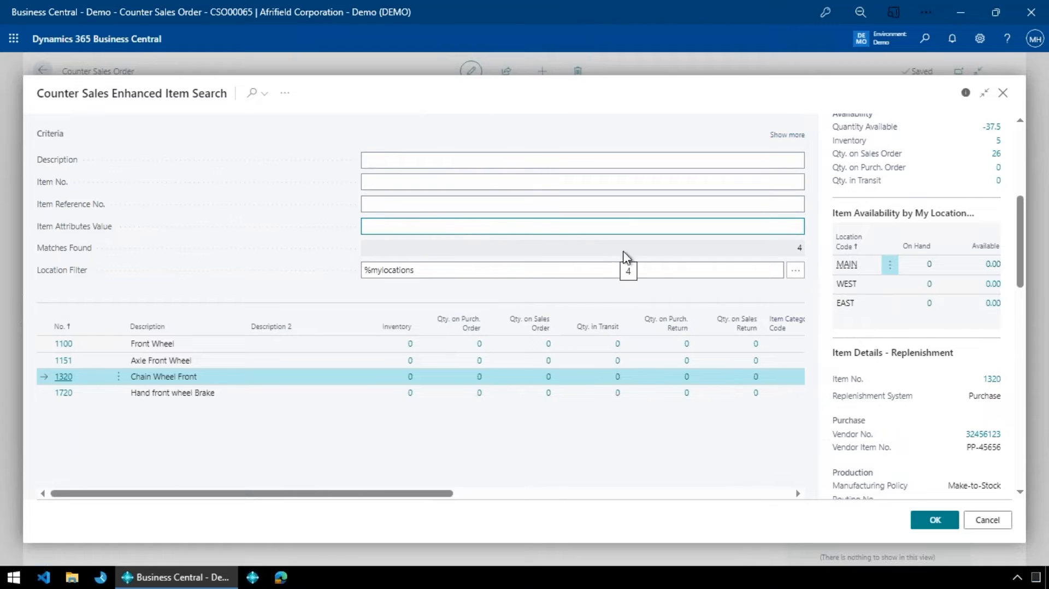
# - Search the item descriptions for "chair" and look through the matching items
pyautogui.click(465, 161)
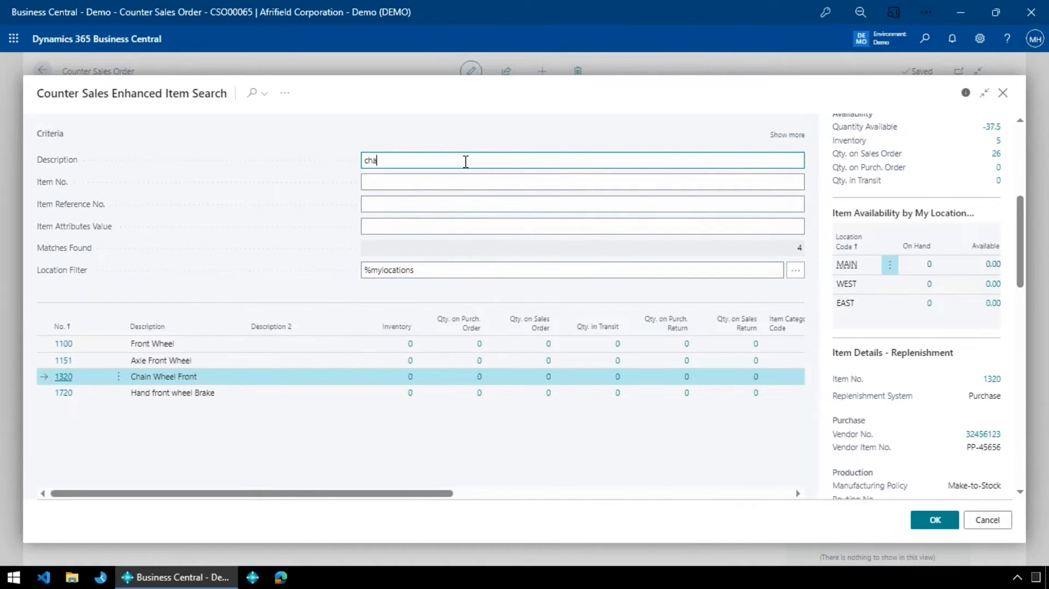
pyautogui.scroll(-1, 284, 403)
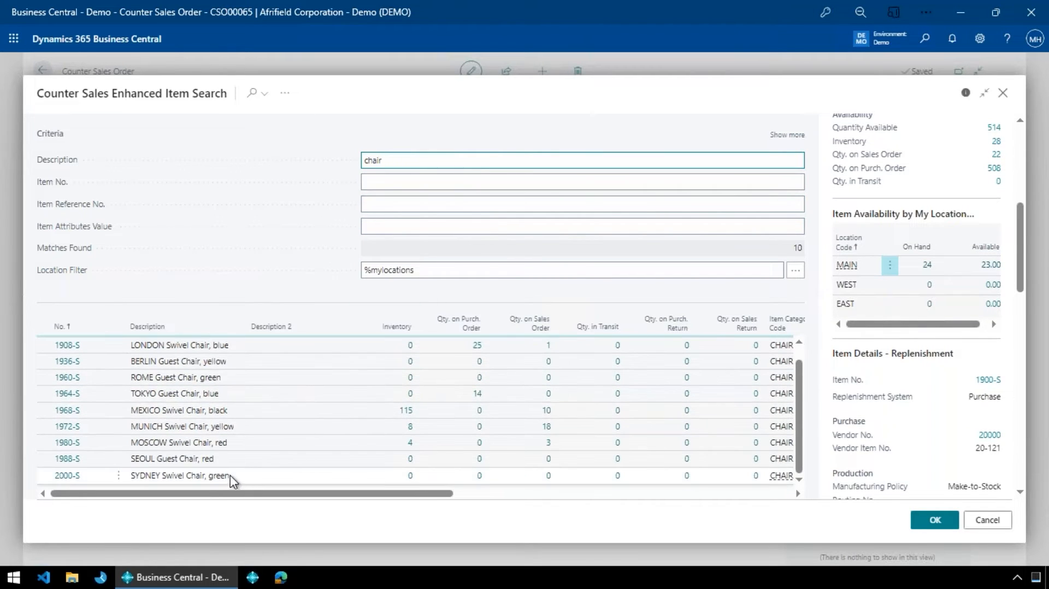
pyautogui.scroll(1, 235, 462)
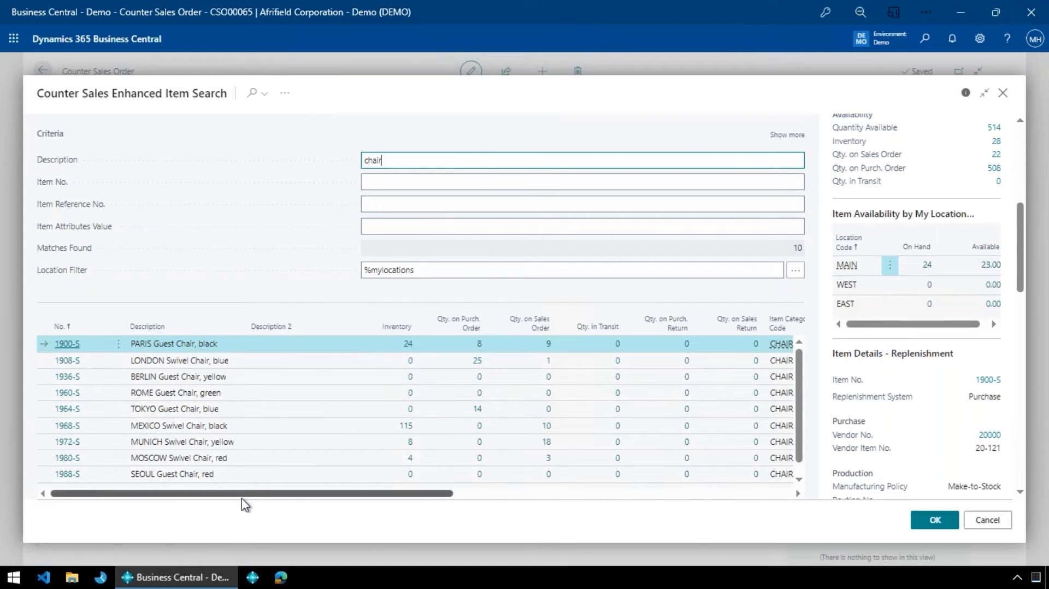
# - Filter the chair results by the attribute value "red" and then "plastic", and view the item attributes of MUNICH Swivel Chair, yellow
pyautogui.click(415, 228)
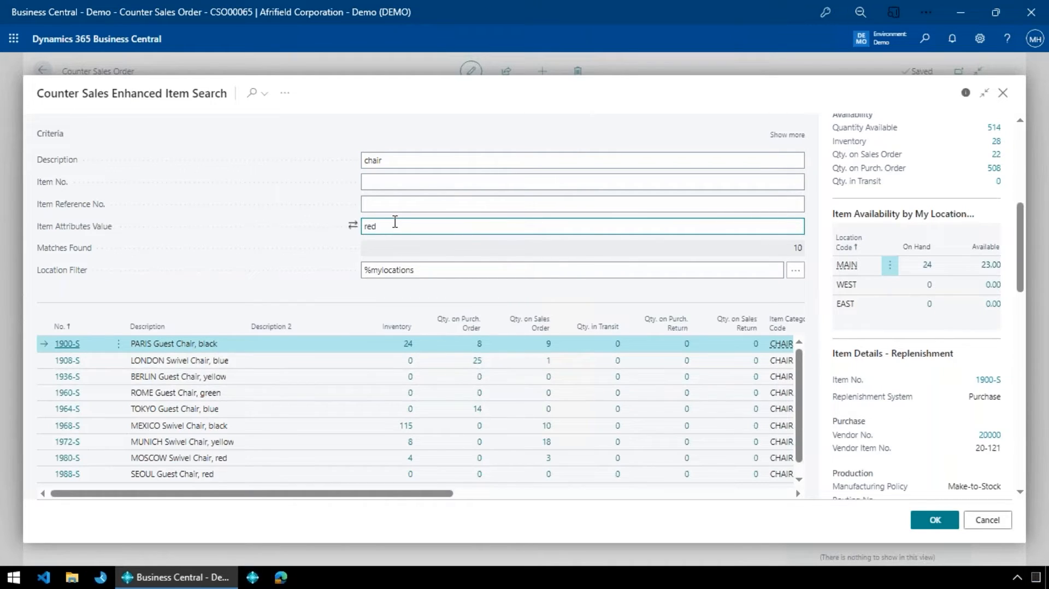
pyautogui.press('Return')
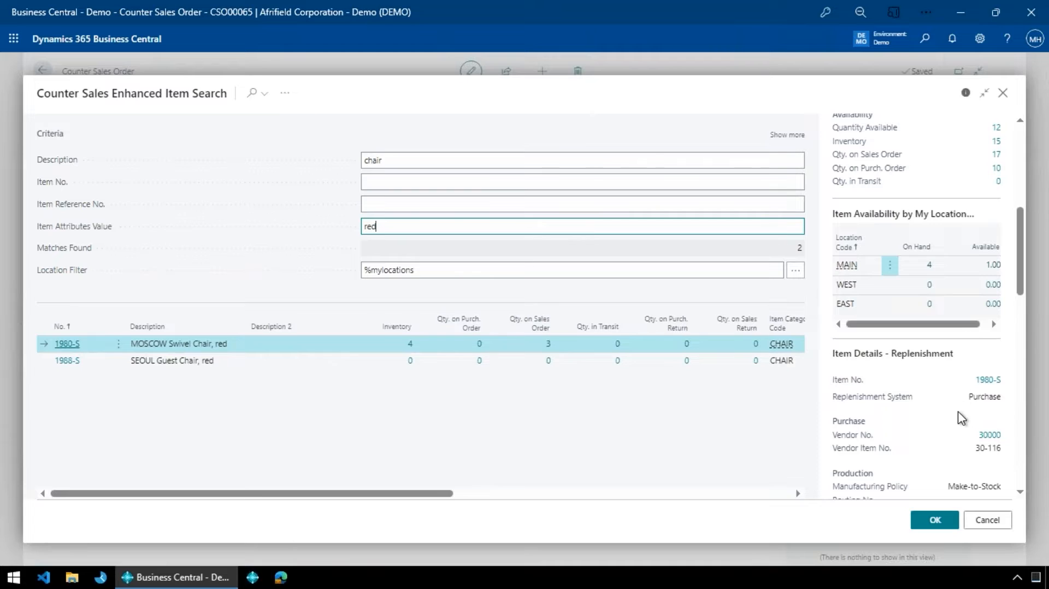
pyautogui.scroll(-3, 963, 417)
pyautogui.scroll(-10, 963, 417)
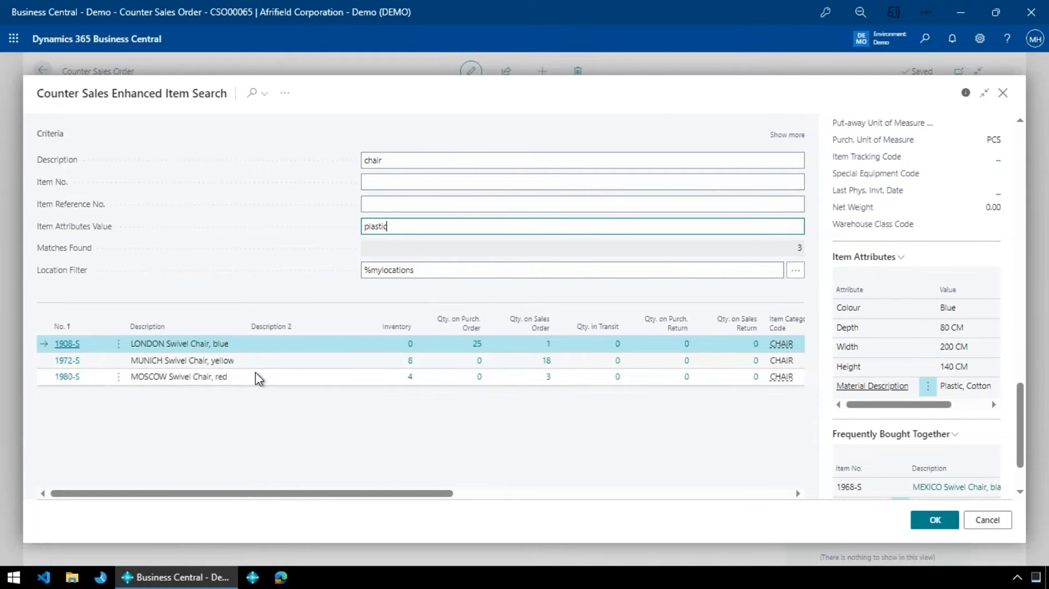
pyautogui.click(268, 360)
# - Check the additional search criteria, including serial number, collapse them, and view the attributes of LONDON Swivel Chair, blue
pyautogui.click(399, 226)
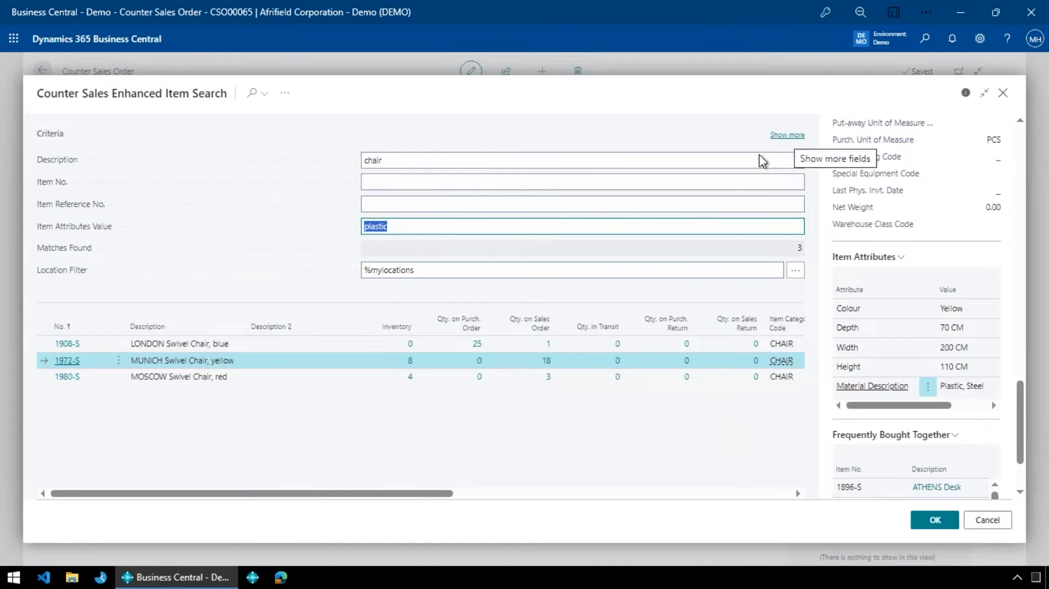
pyautogui.click(786, 135)
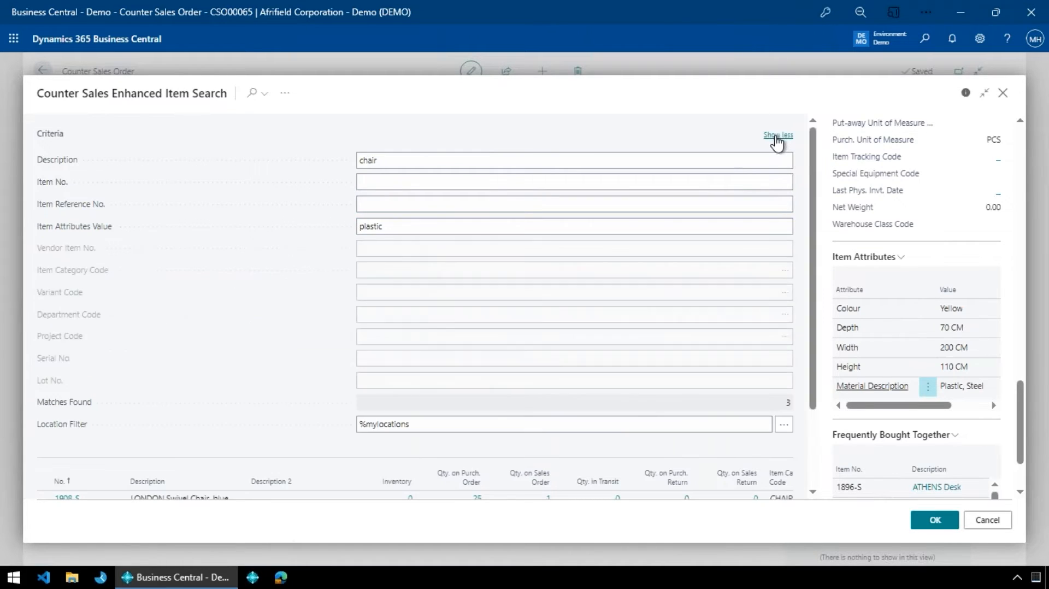
pyautogui.click(422, 357)
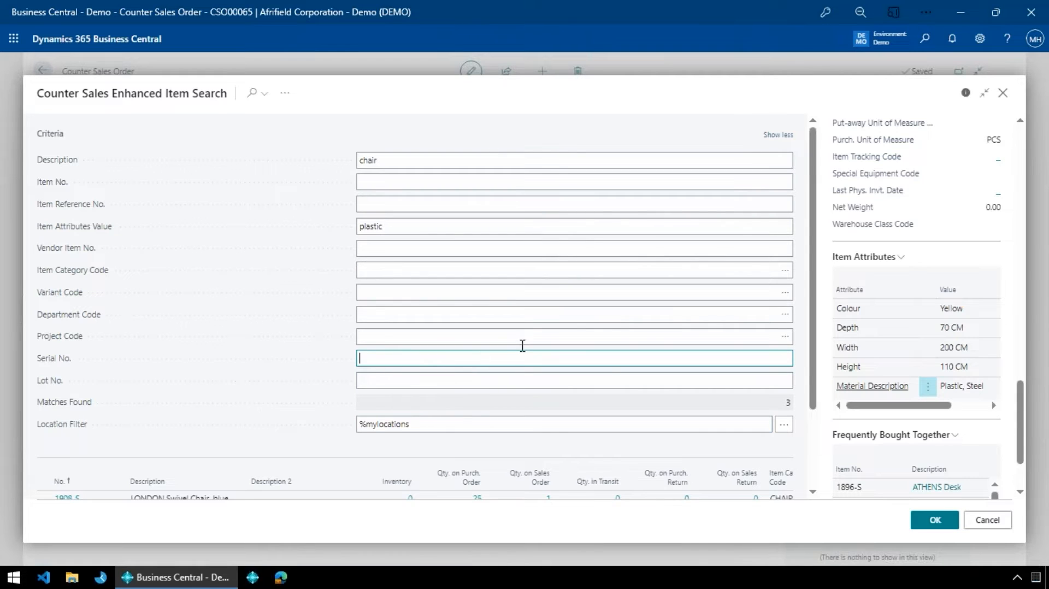
pyautogui.click(785, 135)
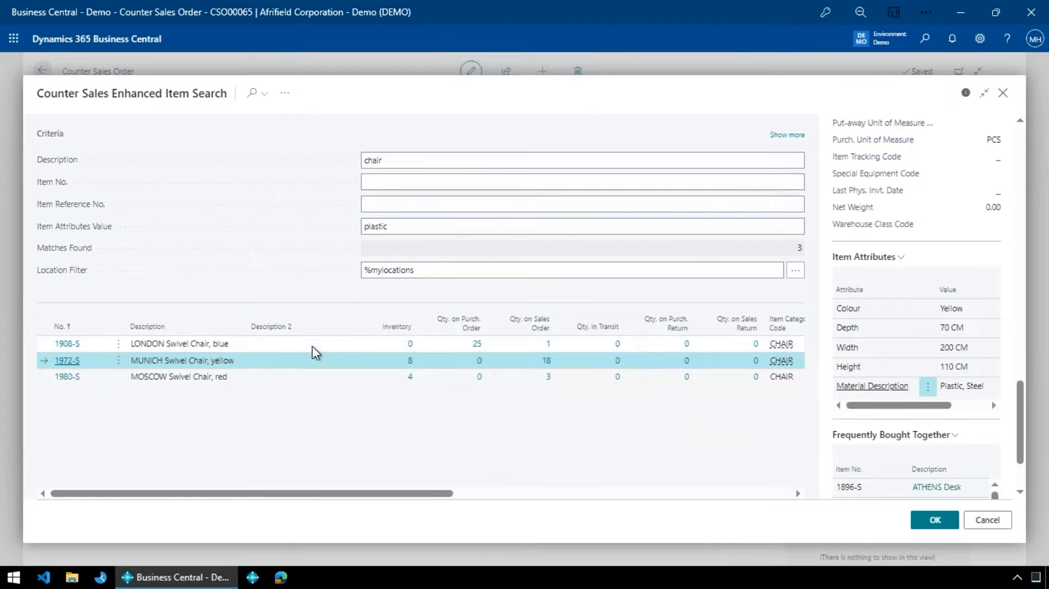
pyautogui.click(337, 344)
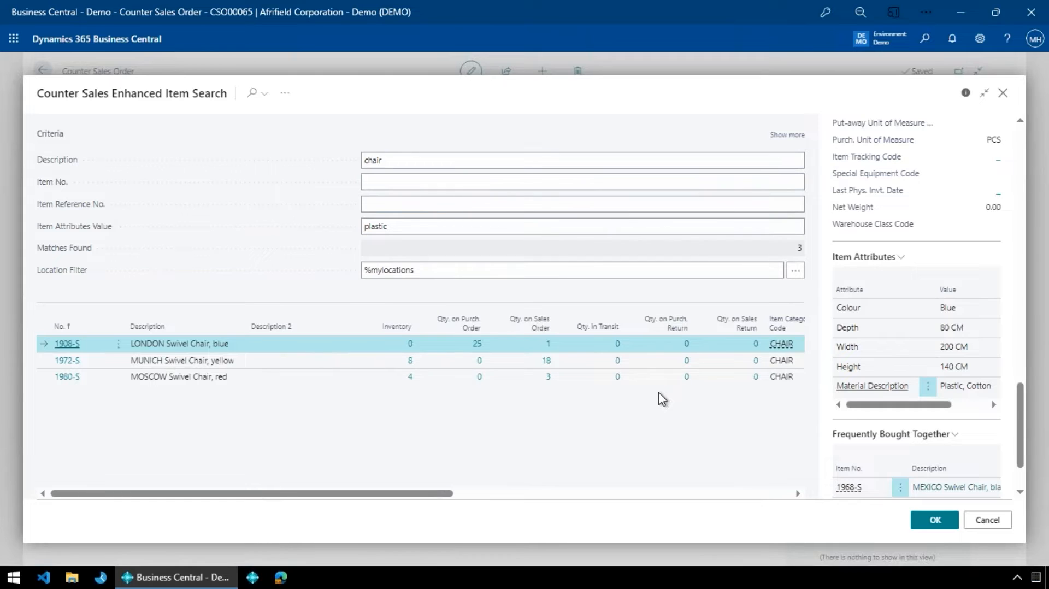
# - Clear the attribute value, search the descriptions for "table", and insert ANTWERP Conference Table into the order line
pyautogui.click(435, 227)
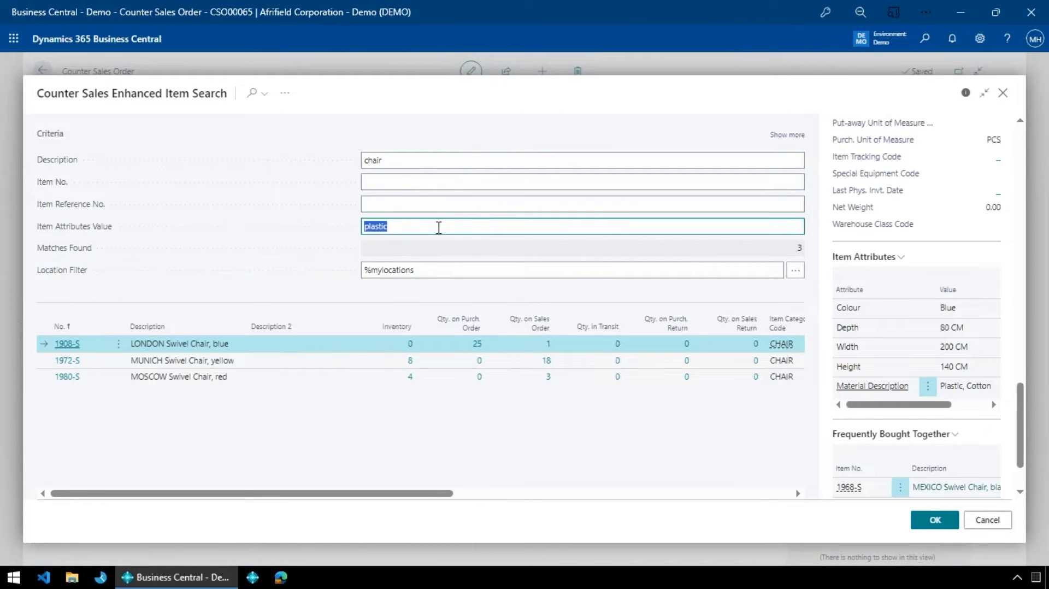
pyautogui.press('BackSpace')
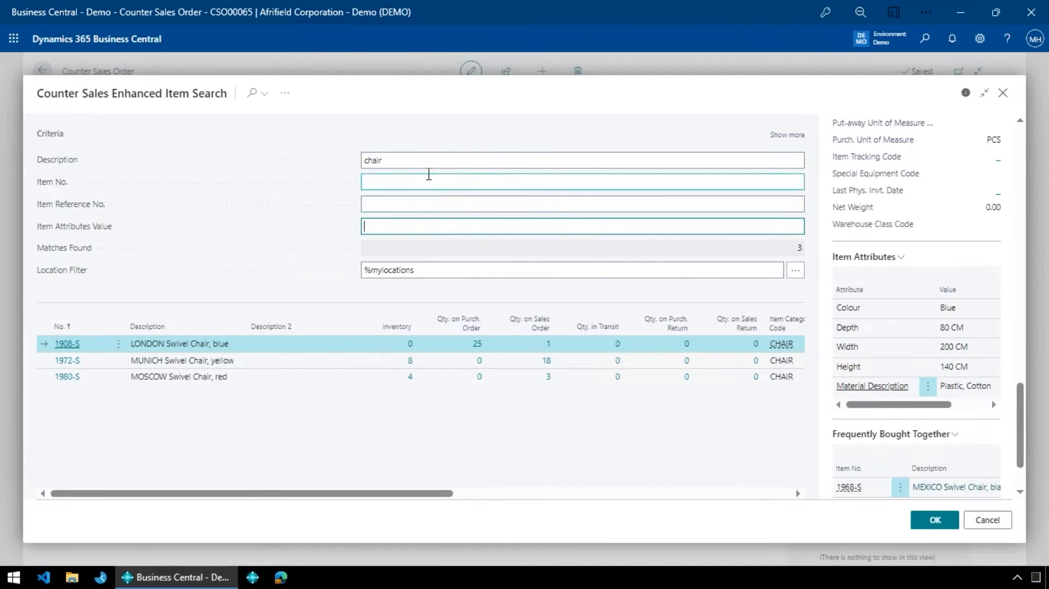
pyautogui.click(439, 155)
pyautogui.write('table')
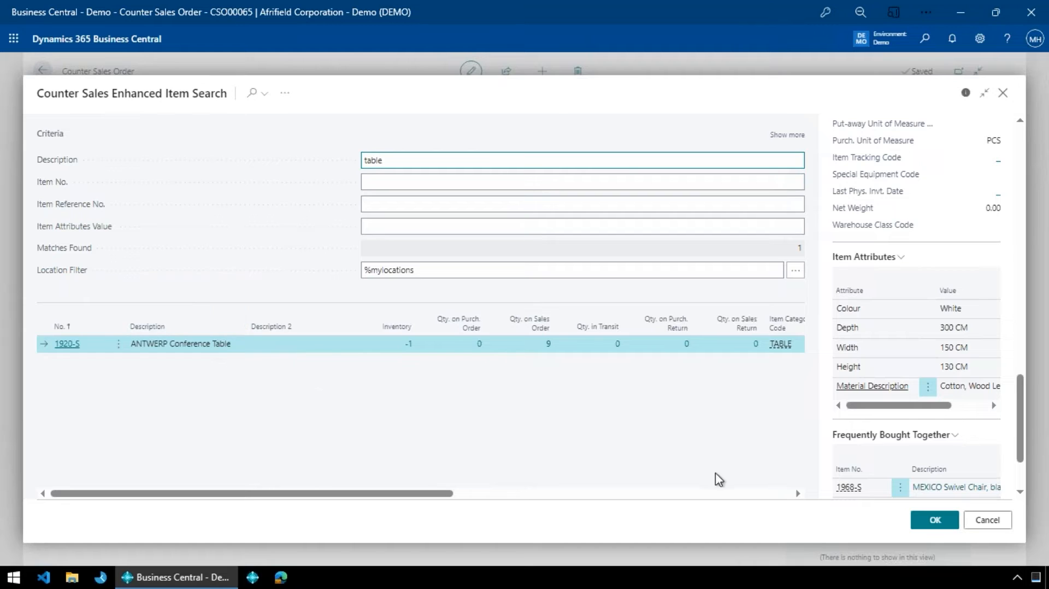
pyautogui.scroll(-2, 883, 461)
pyautogui.scroll(10, 901, 440)
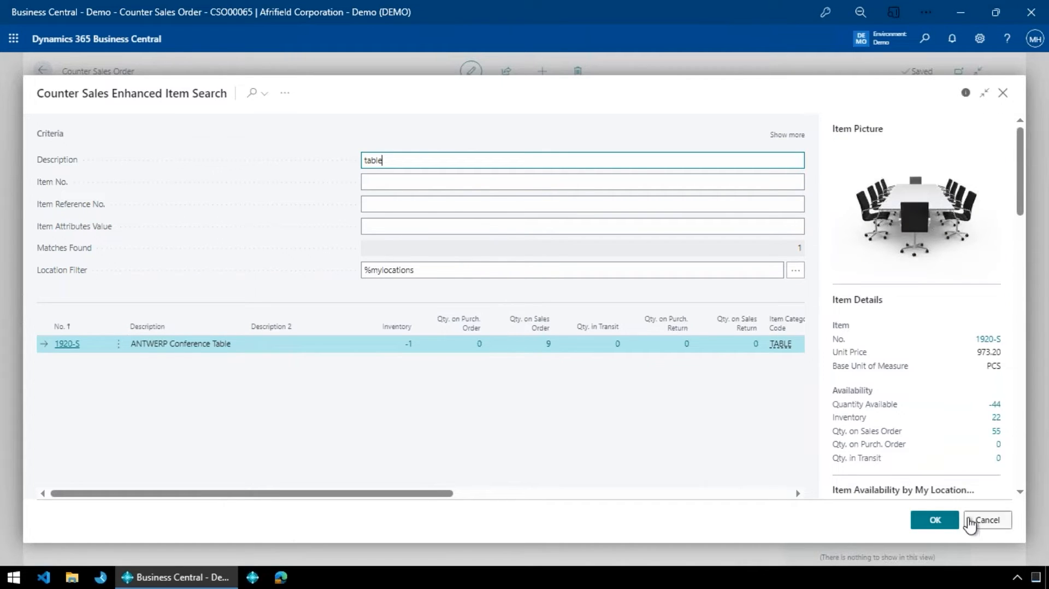
pyautogui.click(934, 522)
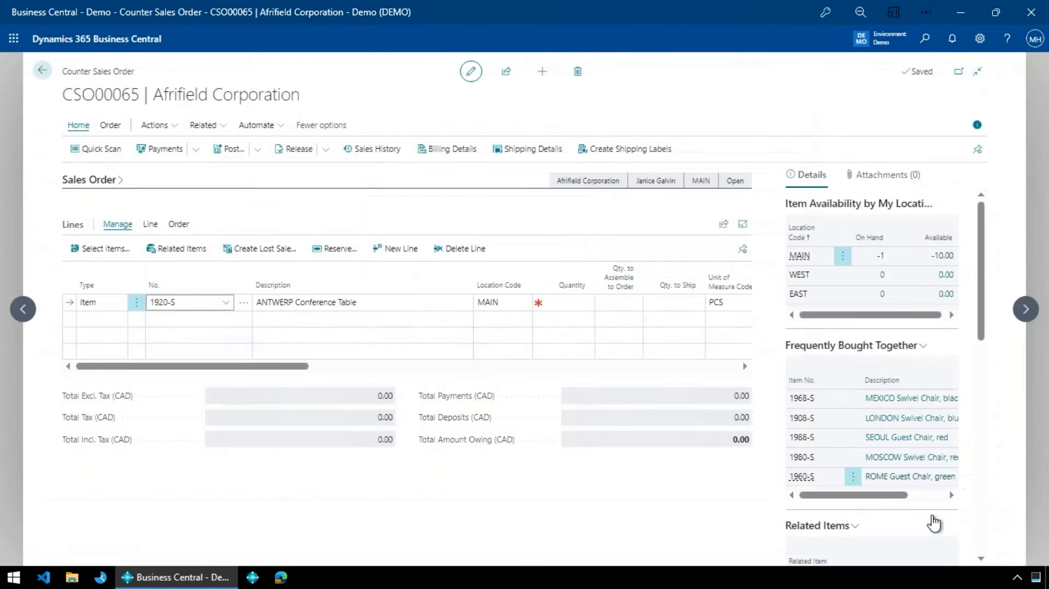
# - Set the quantity of the ANTWERP Conference Table line to 1
pyautogui.press('Tab')
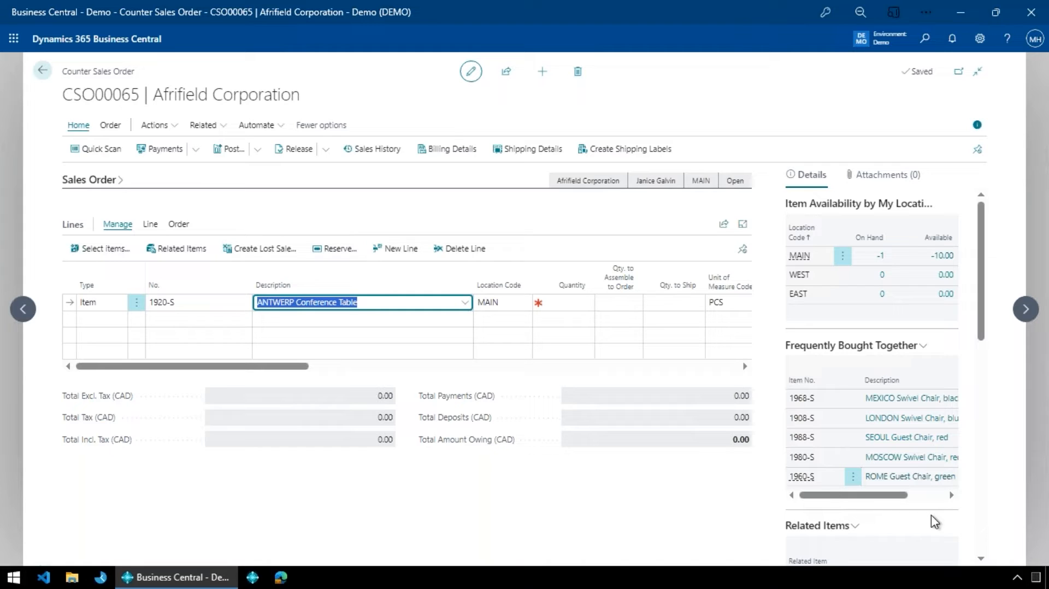
pyautogui.hotkey('shift', 'Tab')
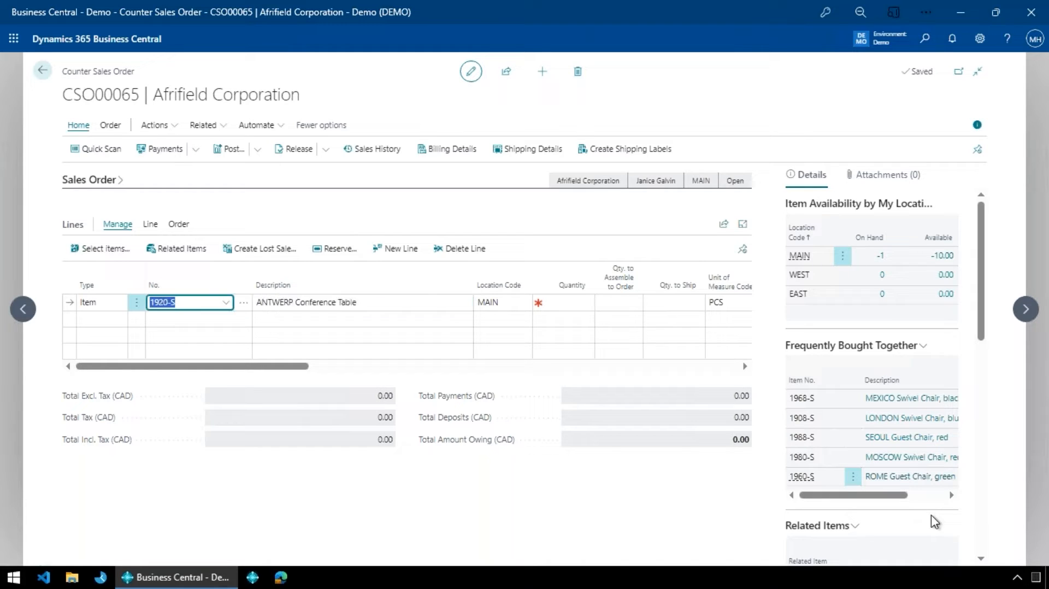
pyautogui.press('Return')
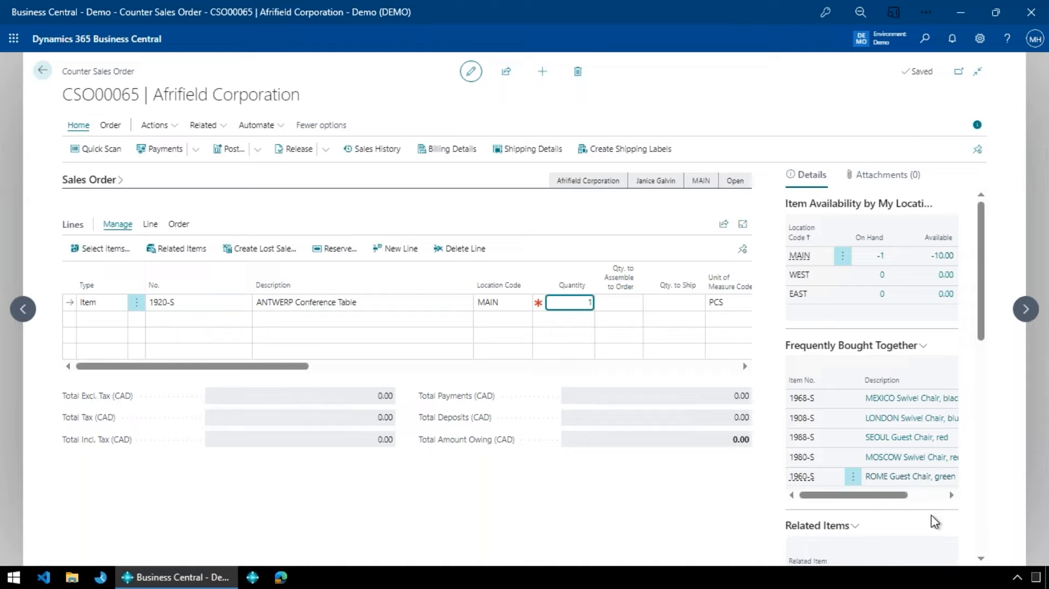
pyautogui.press('Return')
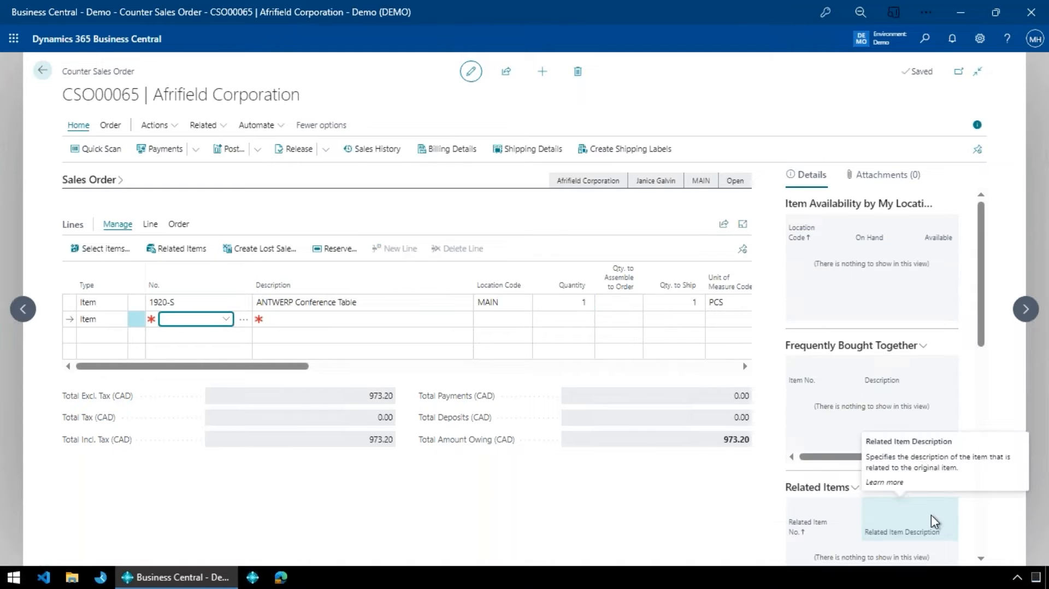
# - Review the items frequently bought together with the conference table and add LONDON Swivel Chair, blue to the order
pyautogui.press('Up')
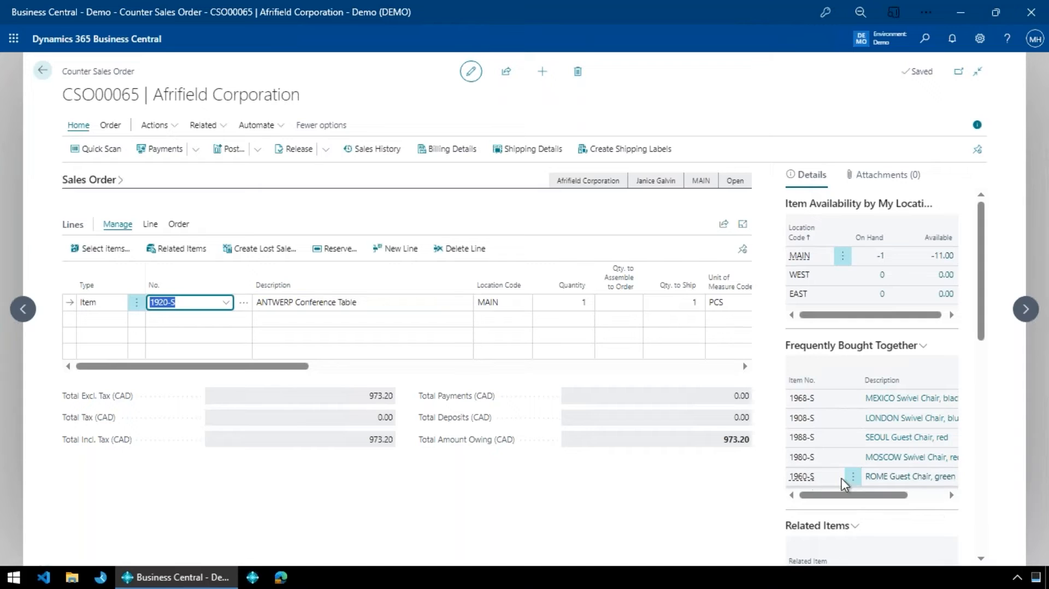
pyautogui.moveTo(847, 495); pyautogui.dragTo(883, 495)
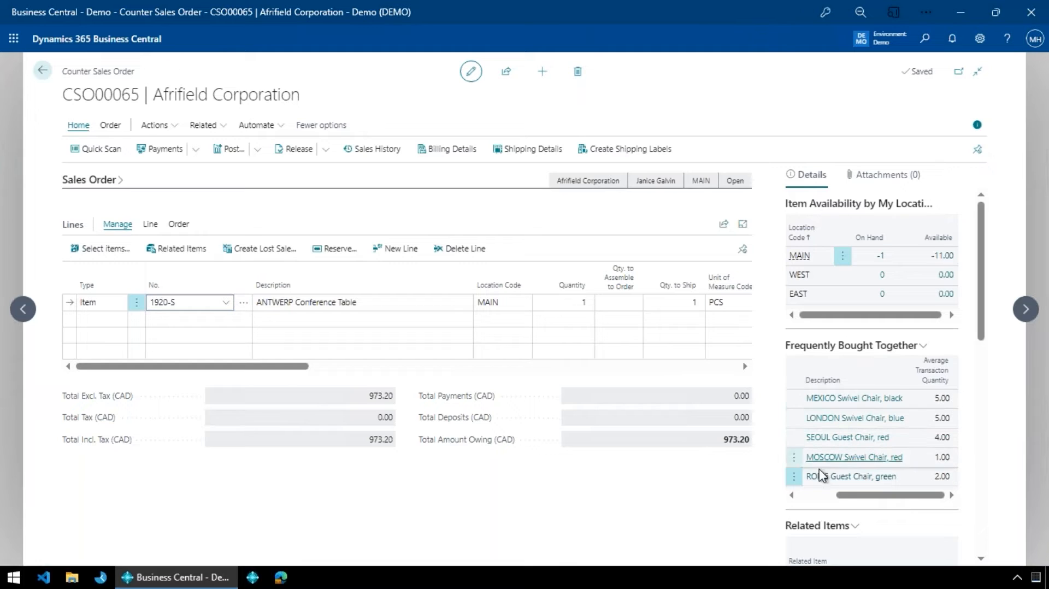
pyautogui.click(947, 406)
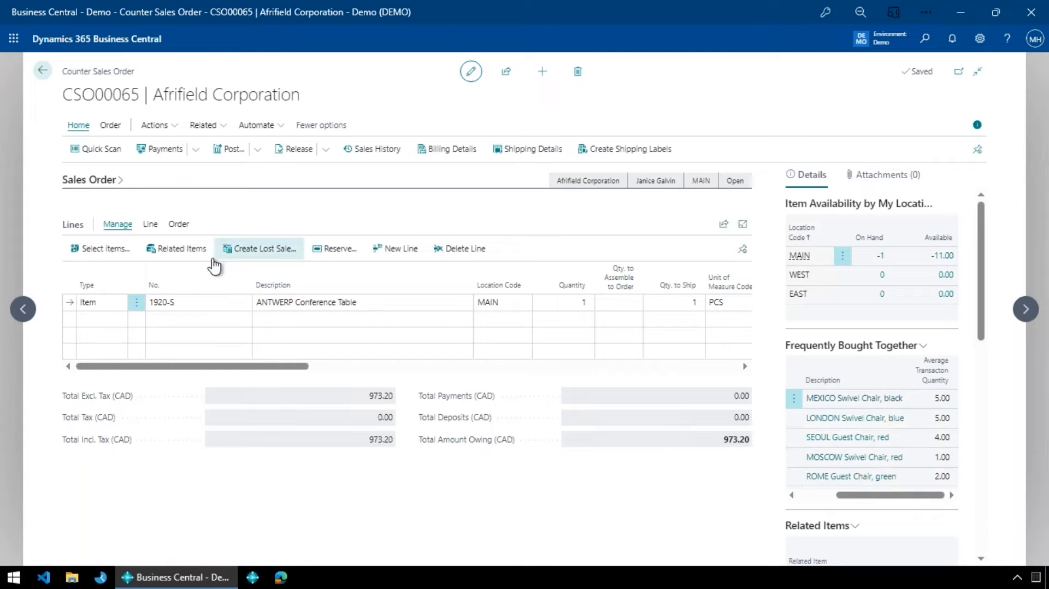
pyautogui.click(154, 301)
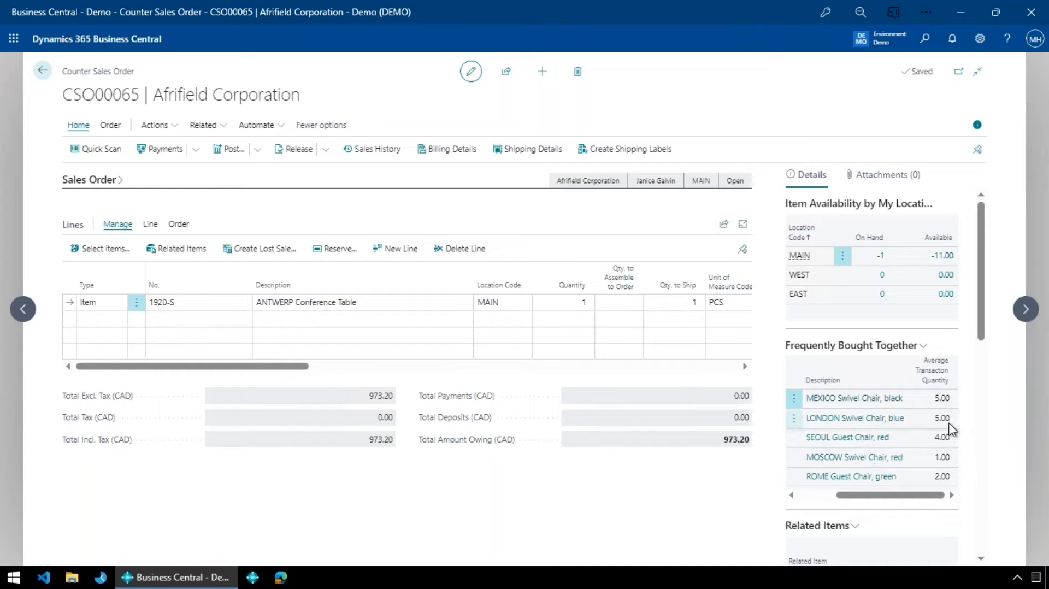
pyautogui.click(795, 420)
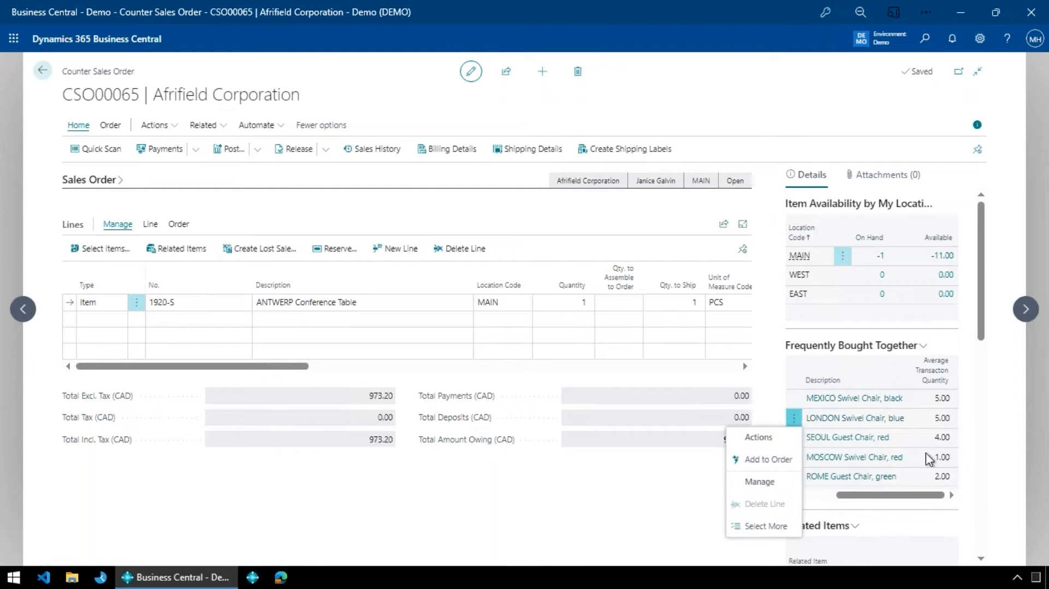
pyautogui.click(769, 460)
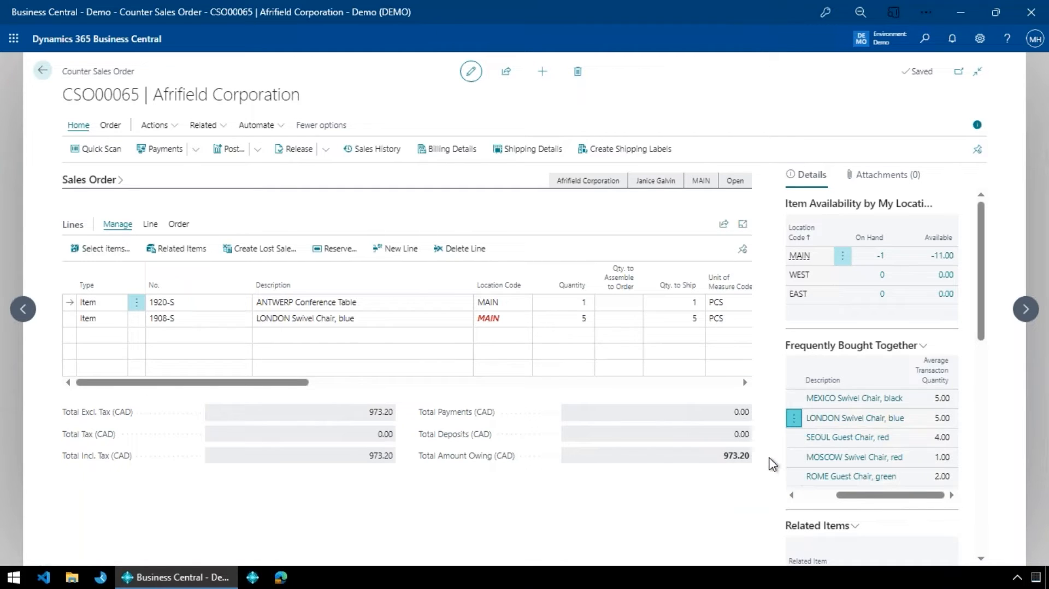
# - Examine the conference table and London chair order lines, checking availability by location, location code and quantity to ship
pyautogui.click(383, 322)
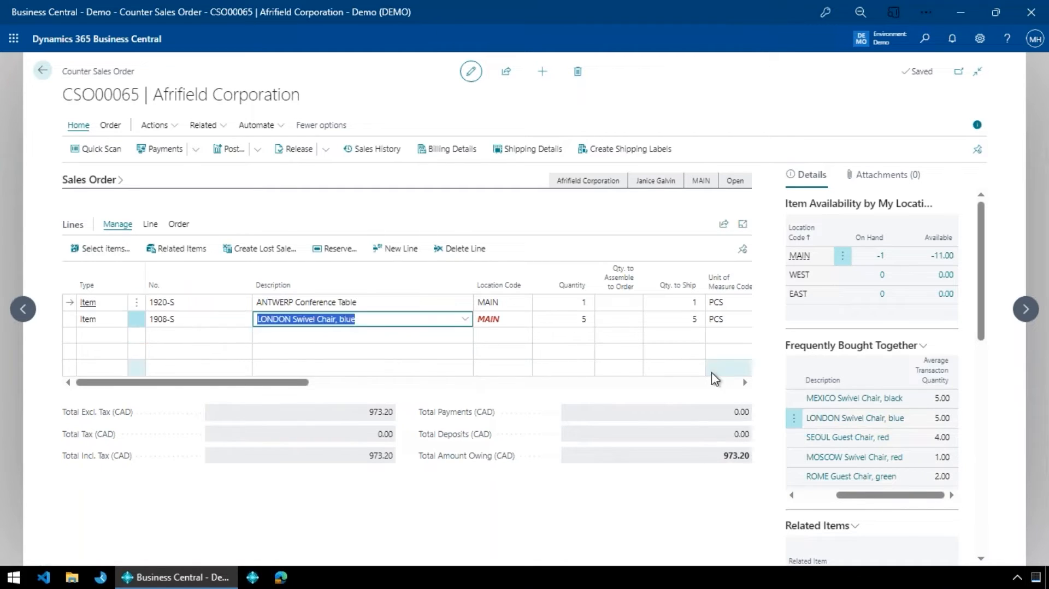
pyautogui.press('Up')
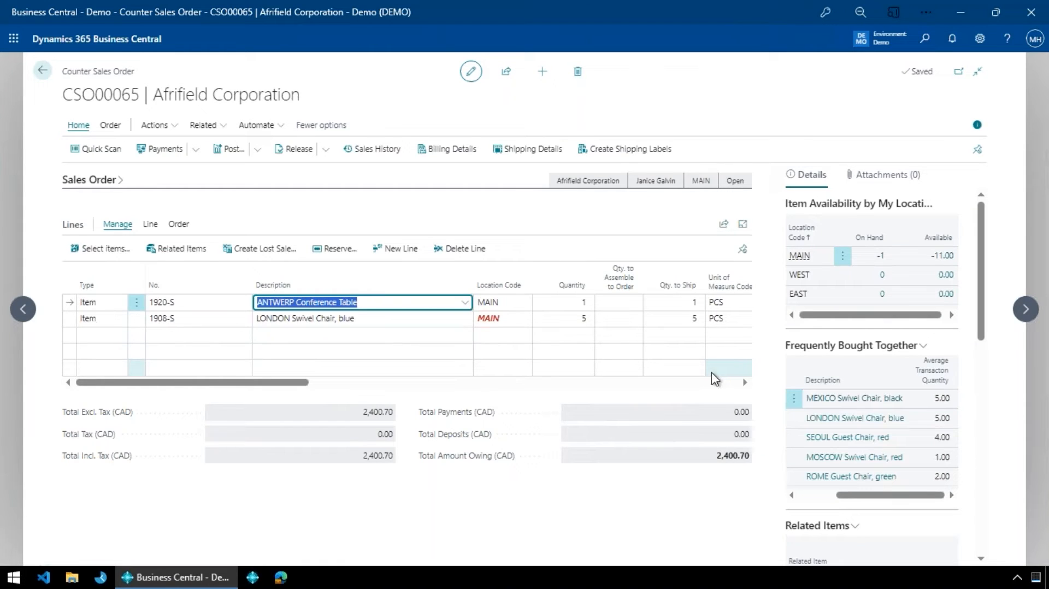
pyautogui.hotkey('shift', 'Tab')
pyautogui.hotkey('shift', 'Tab')
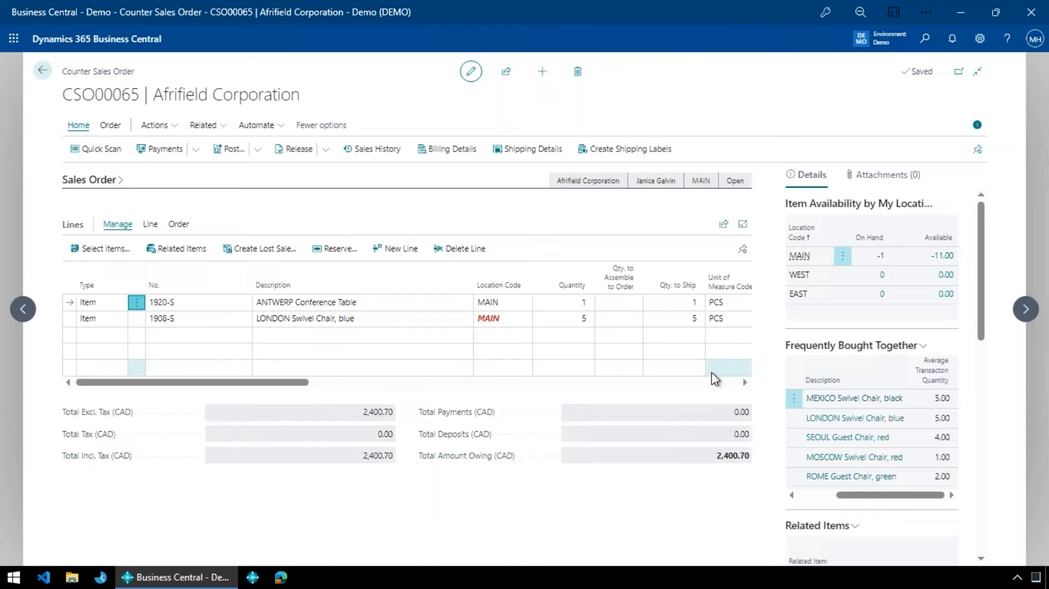
pyautogui.hotkey('shift', 'Tab')
pyautogui.press('Down')
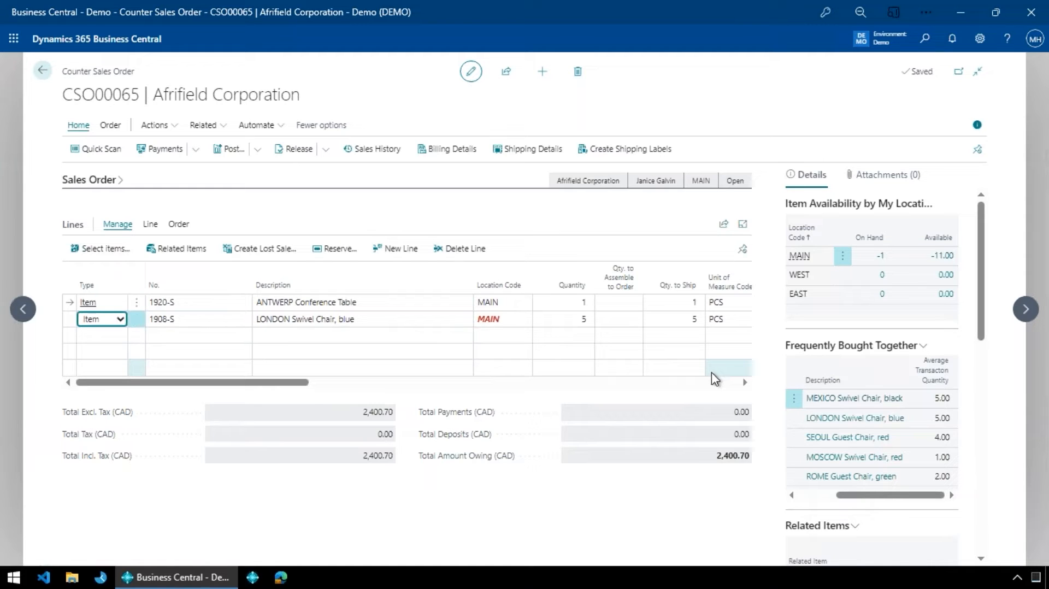
pyautogui.press('Tab')
pyautogui.press('Tab')
pyautogui.press('Tab')
pyautogui.press('Tab')
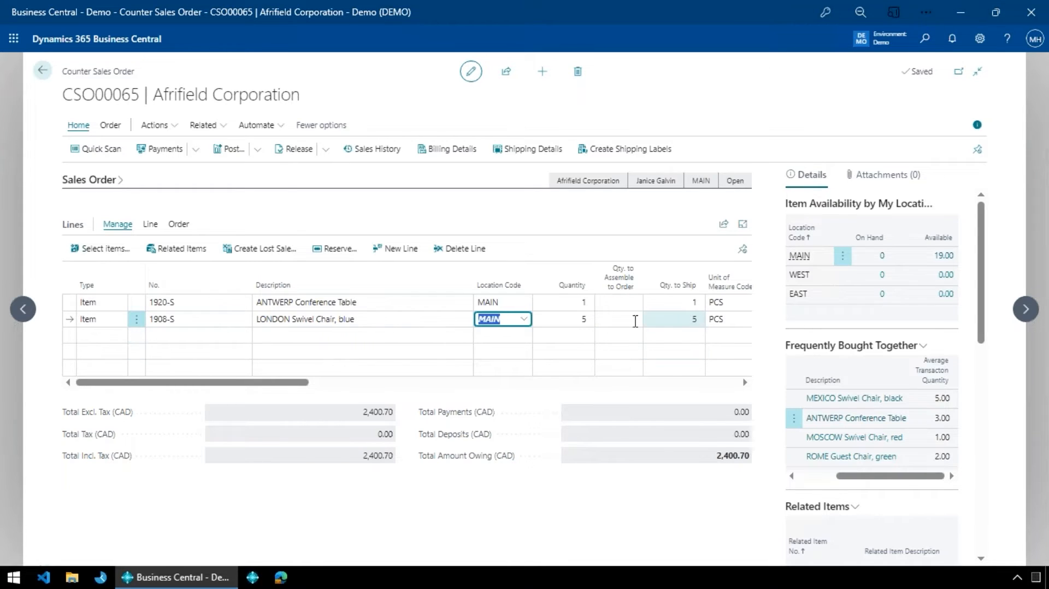
pyautogui.click(665, 322)
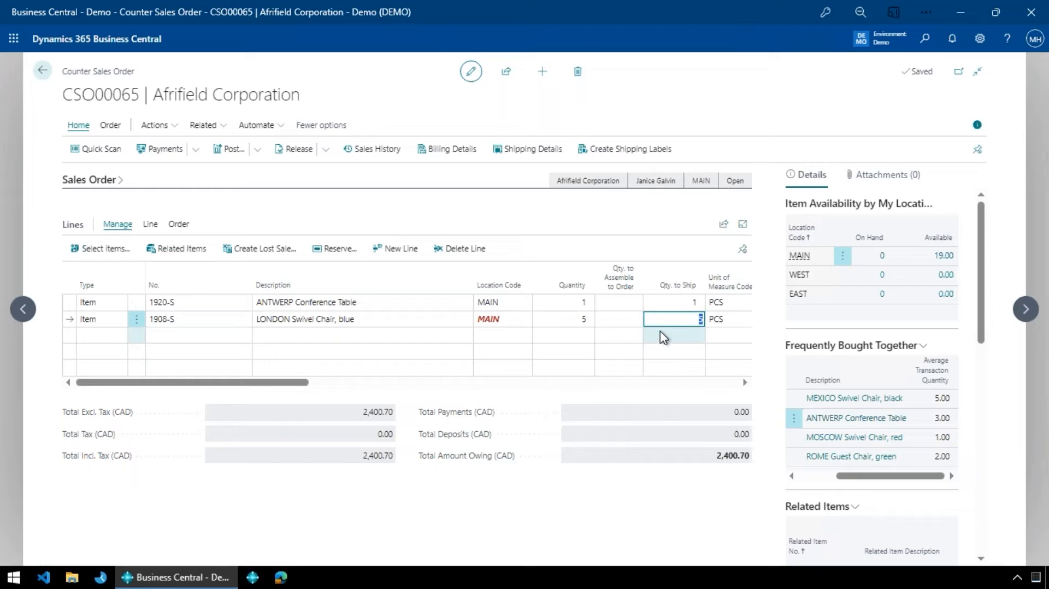
pyautogui.press('Up')
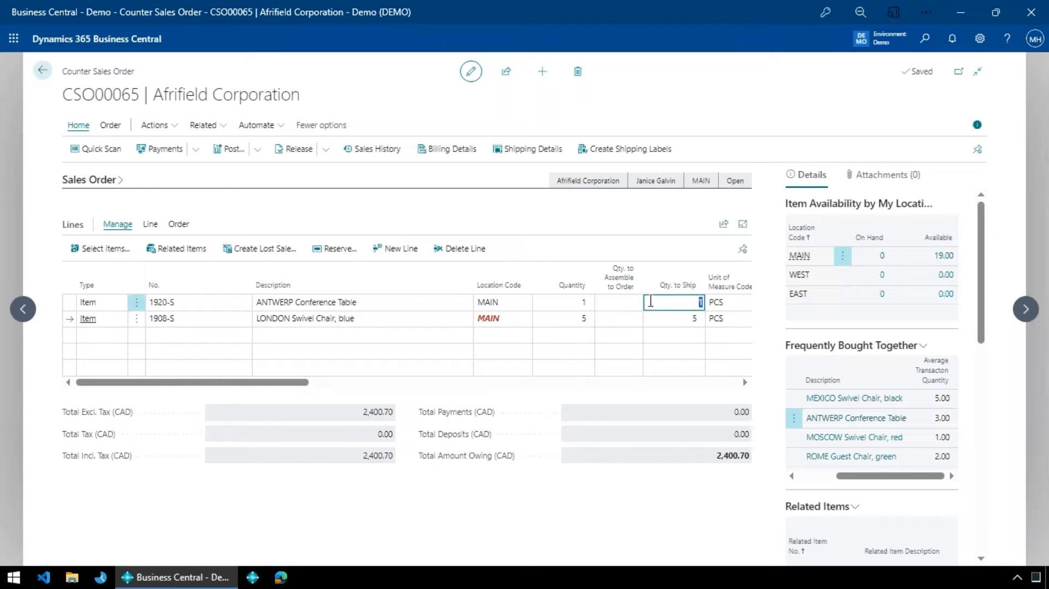
# - Start taking a deposit on the order and enter a payment of 100.00 with payment method CASH
pyautogui.click(197, 149)
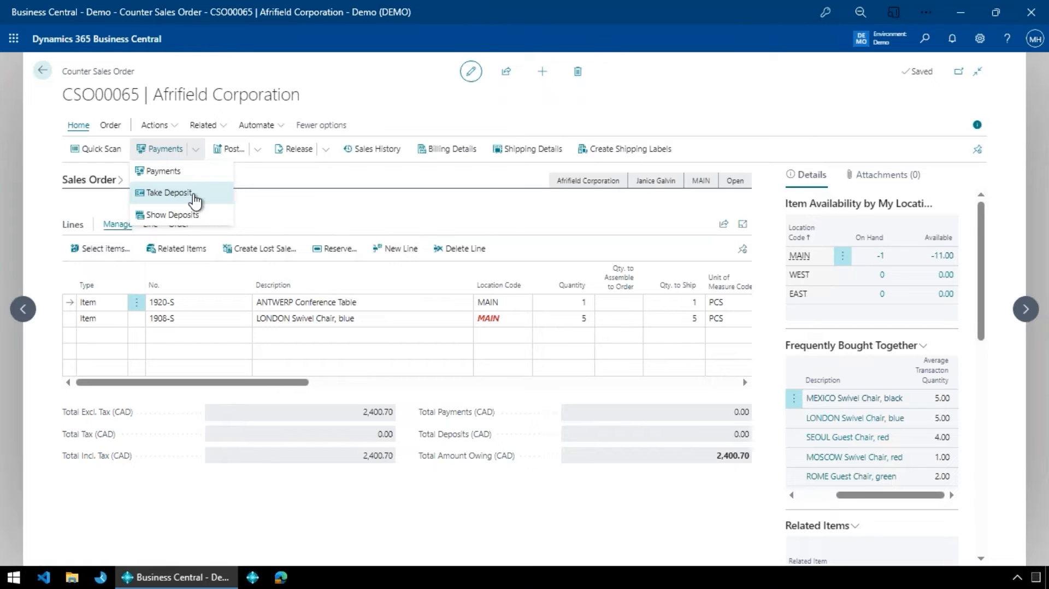
pyautogui.click(194, 198)
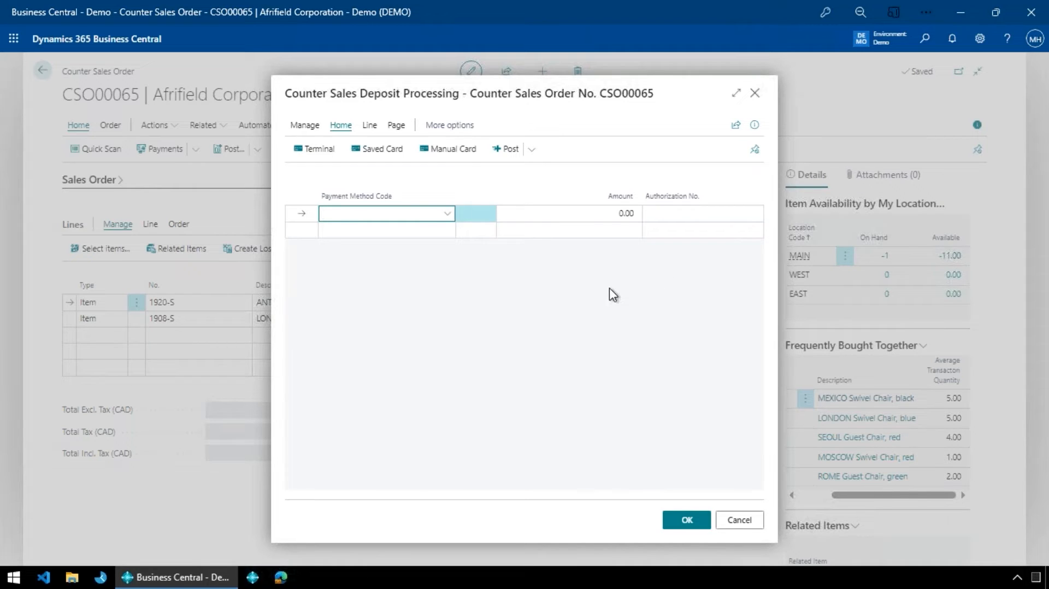
pyautogui.hotkey('alt', 'Down')
pyautogui.press('Down')
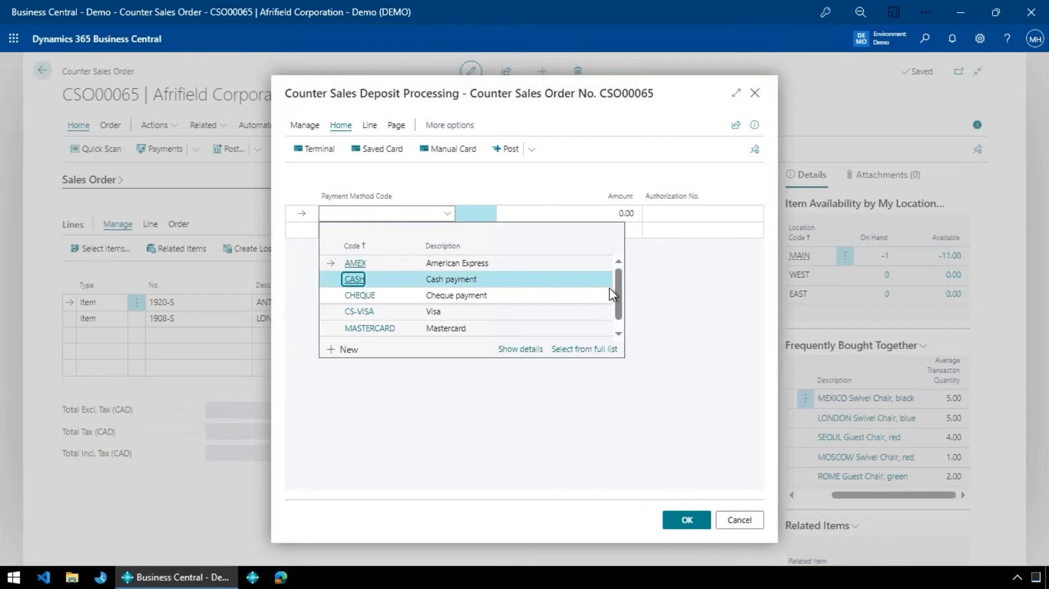
pyautogui.press('Return')
pyautogui.write('100')
pyautogui.press('Tab')
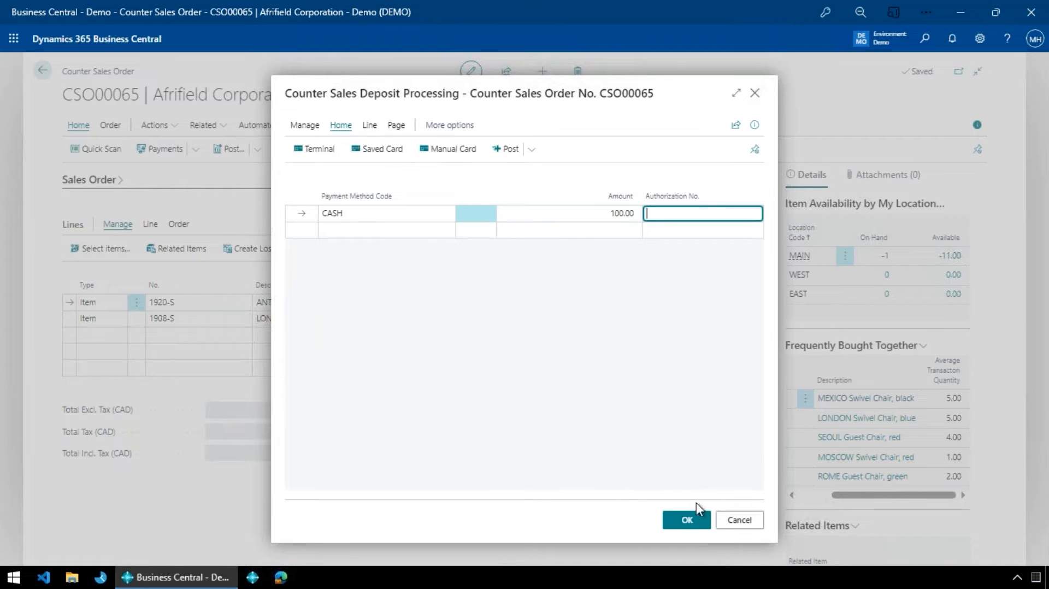
# - Post the cash deposit and close the deposit processing page
pyautogui.click(533, 150)
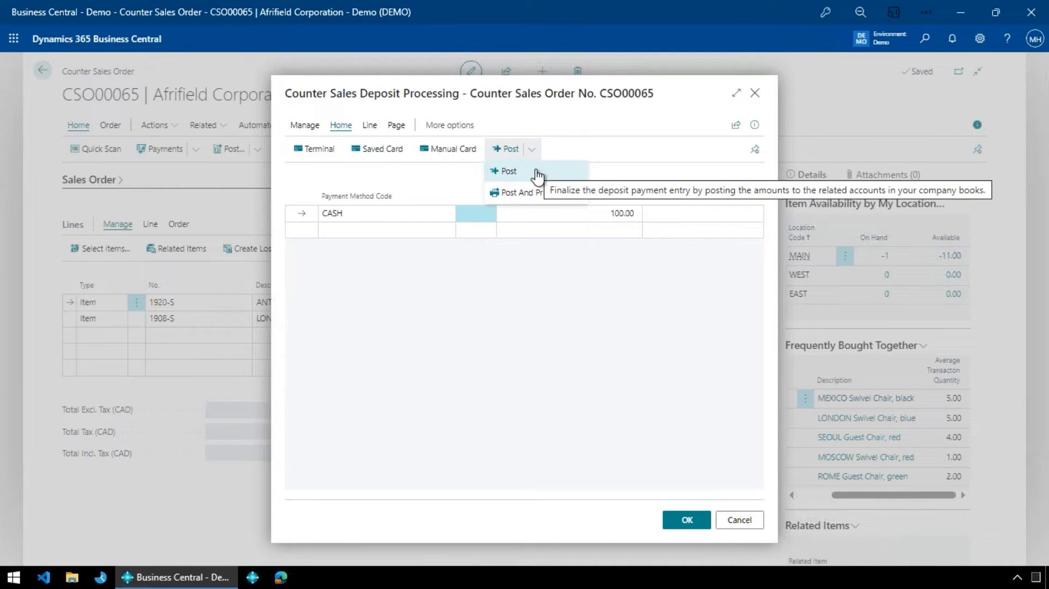
pyautogui.click(690, 524)
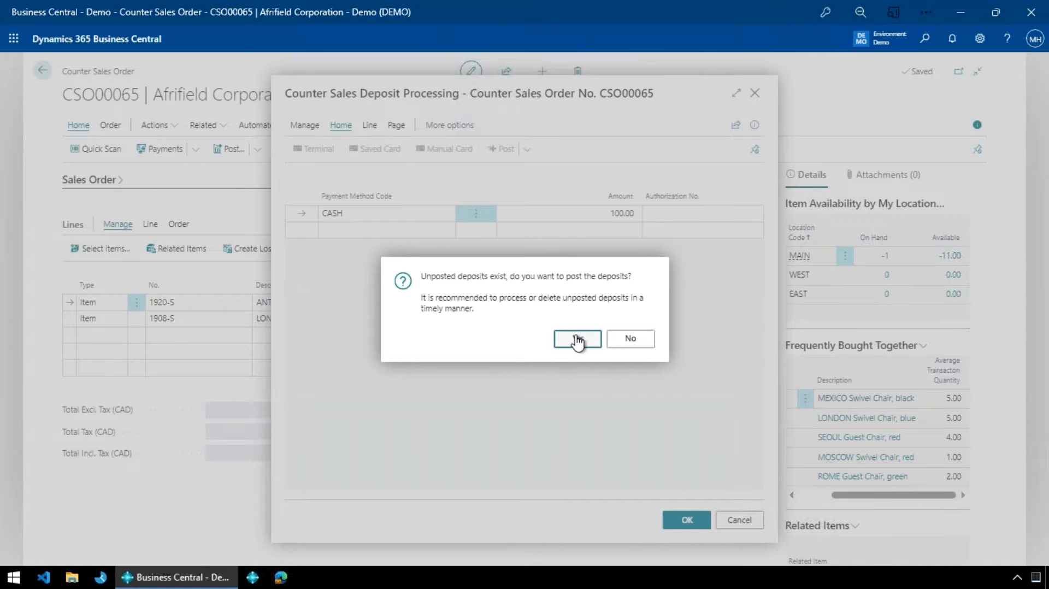
pyautogui.click(578, 340)
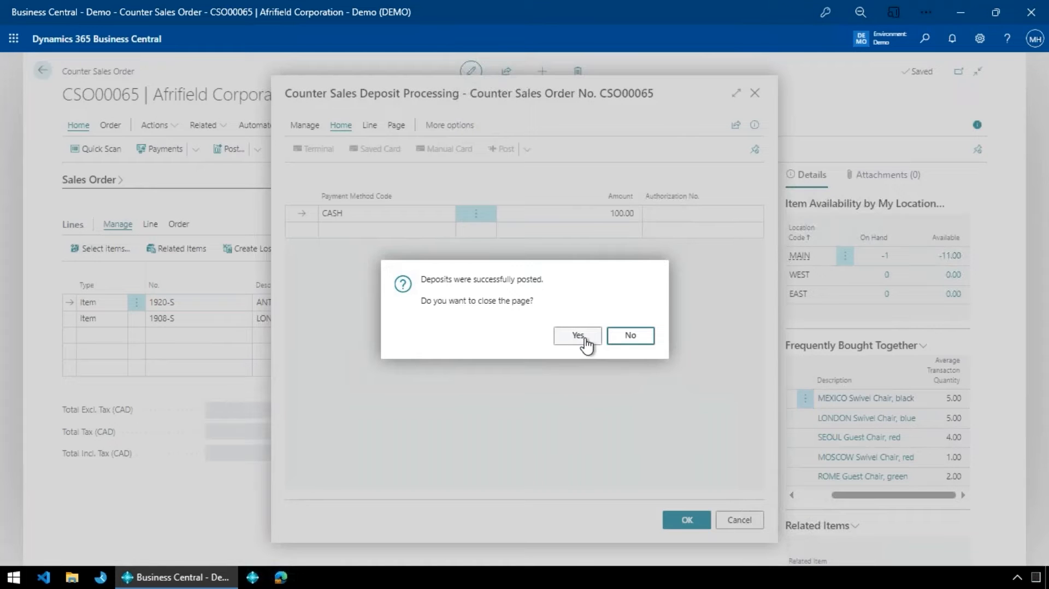
pyautogui.click(576, 337)
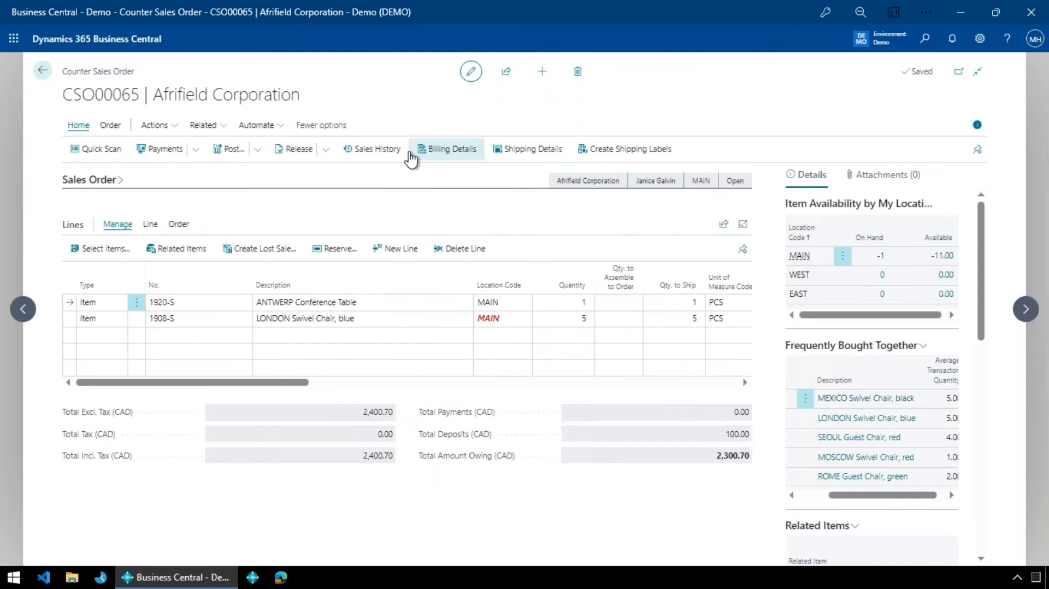
# - Review the contact's sales history, select the first three past sales lines, and close the history without adding them
pyautogui.click(385, 154)
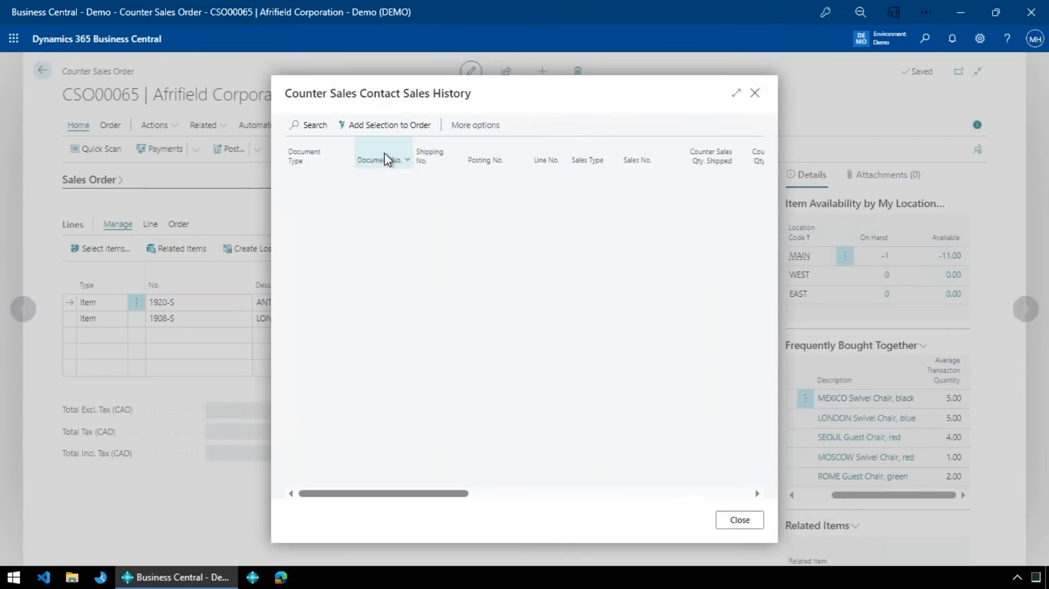
pyautogui.click(483, 495)
pyautogui.click(424, 495)
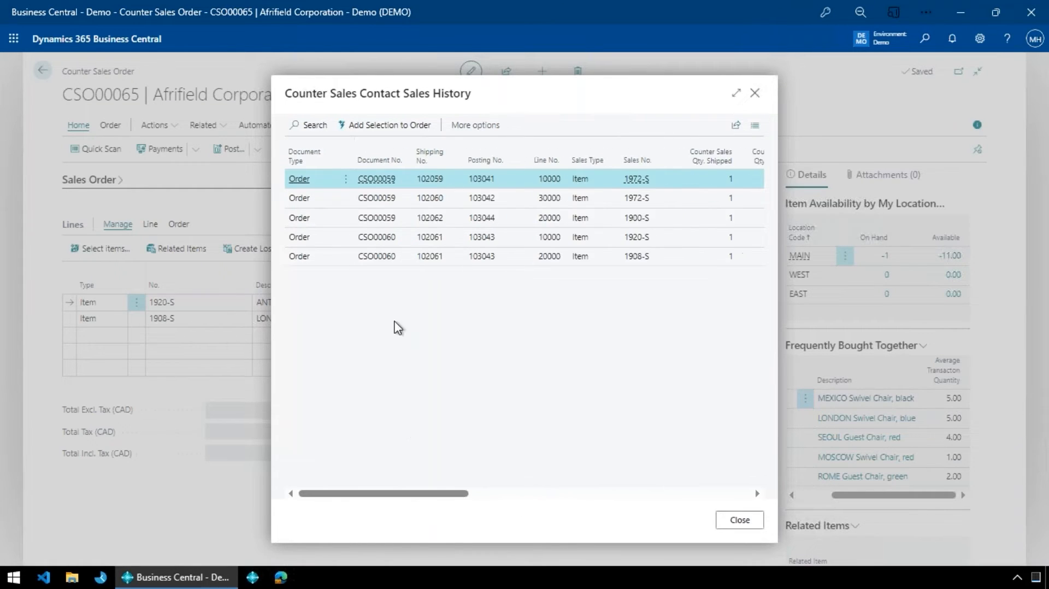
pyautogui.keyDown('shift'); pyautogui.click(506, 219); pyautogui.keyUp('shift')
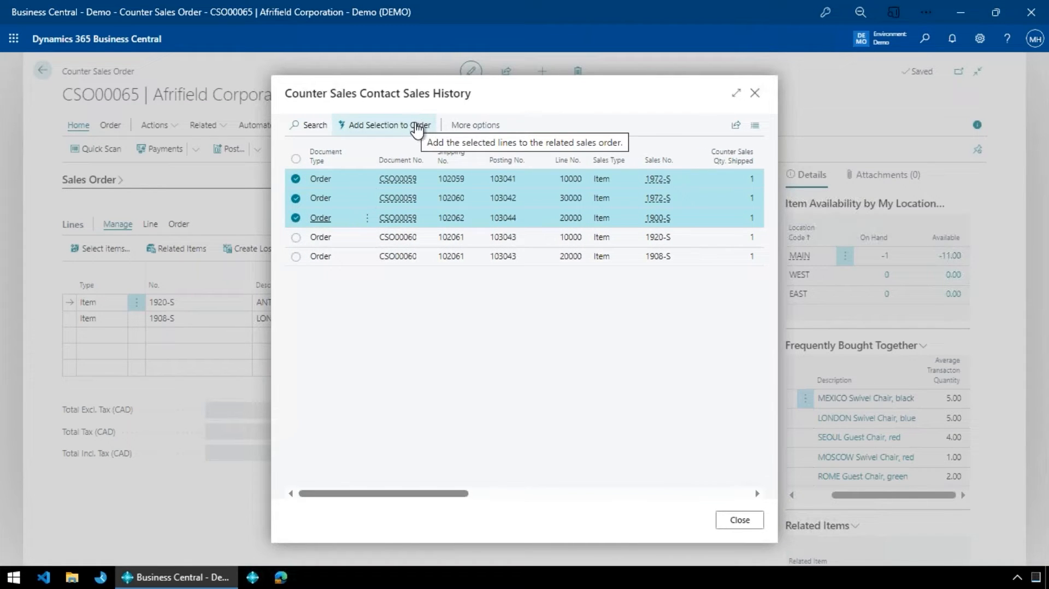
pyautogui.click(760, 523)
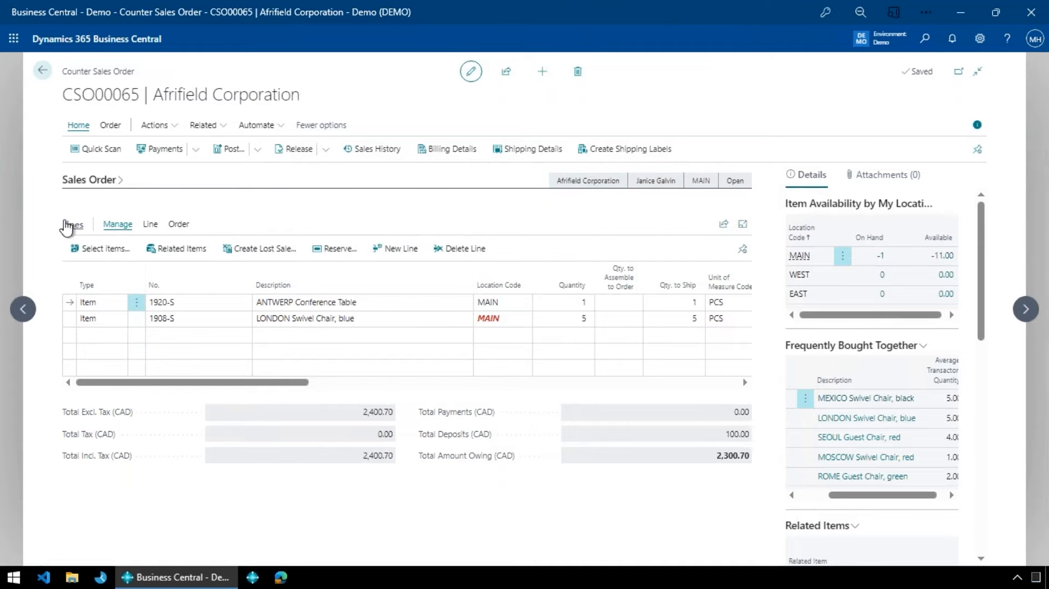
# - Expand the sales order header, check the contact field, and collapse the header again
pyautogui.click(105, 181)
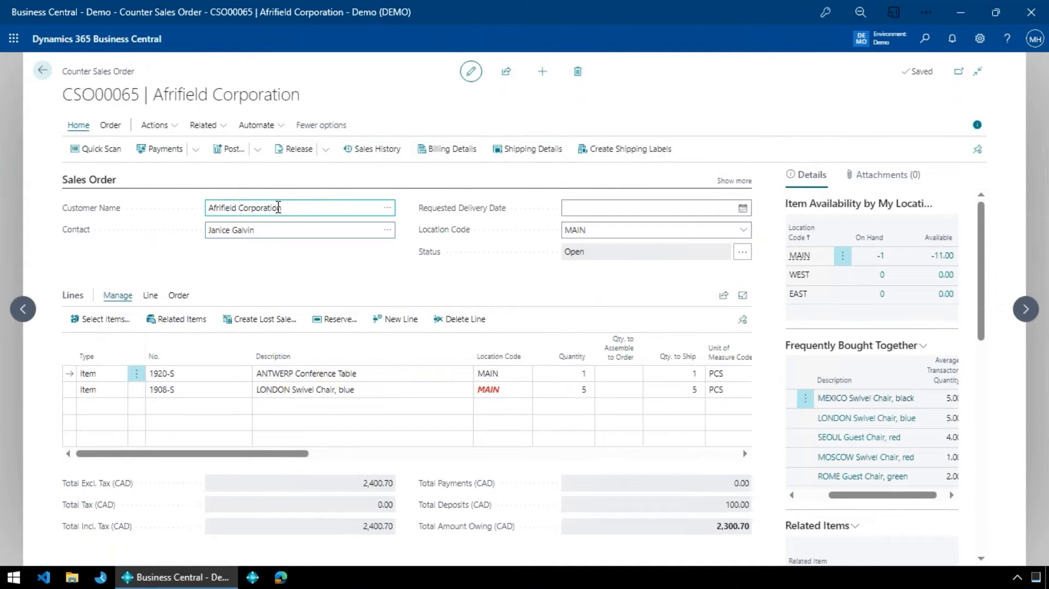
pyautogui.click(301, 232)
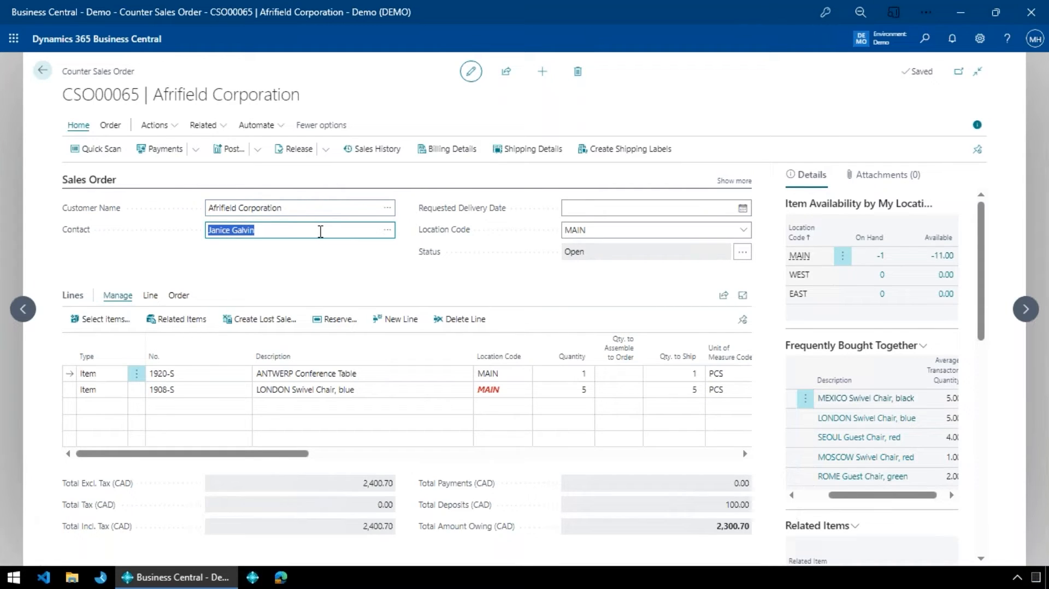
pyautogui.click(93, 181)
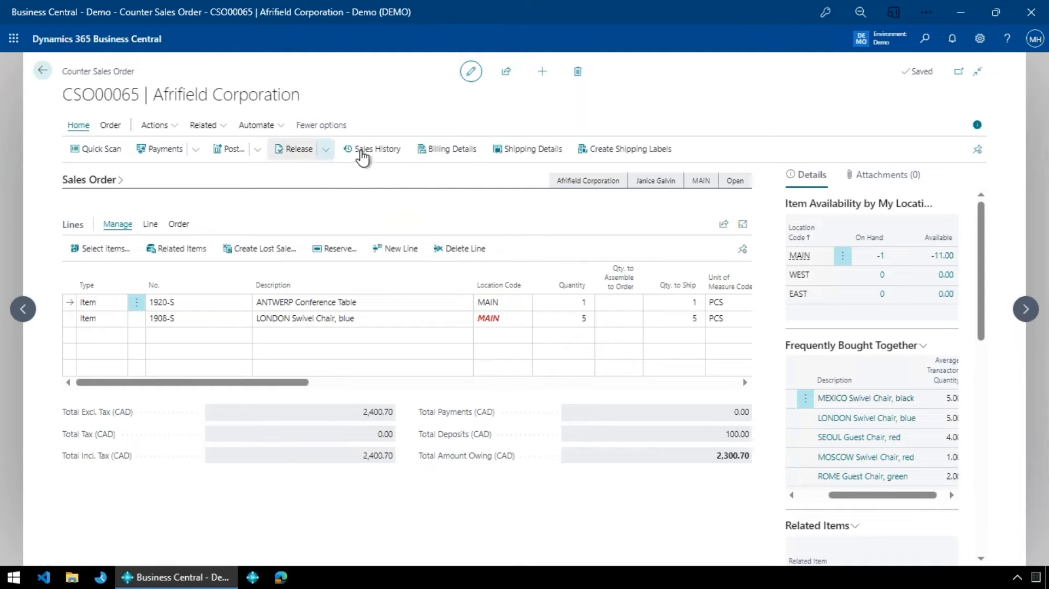
# - Examine the related items, sales line details, contact sales history by item and attachments for the order lines, including the LONDON Swivel Chair
pyautogui.scroll(-1, 874, 392)
pyautogui.scroll(-2, 872, 392)
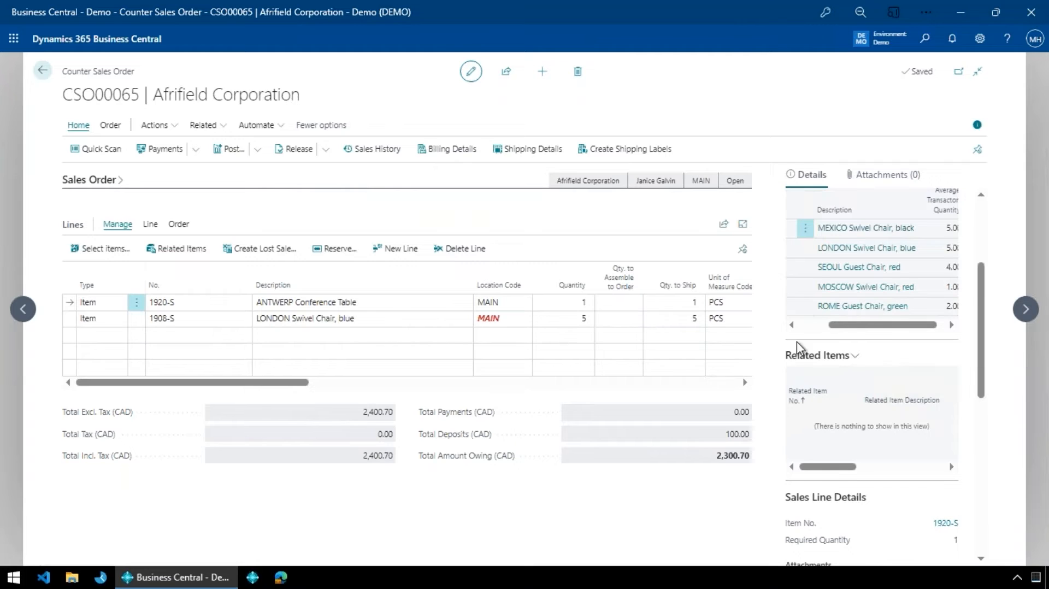
pyautogui.moveTo(884, 406)
pyautogui.click(350, 323)
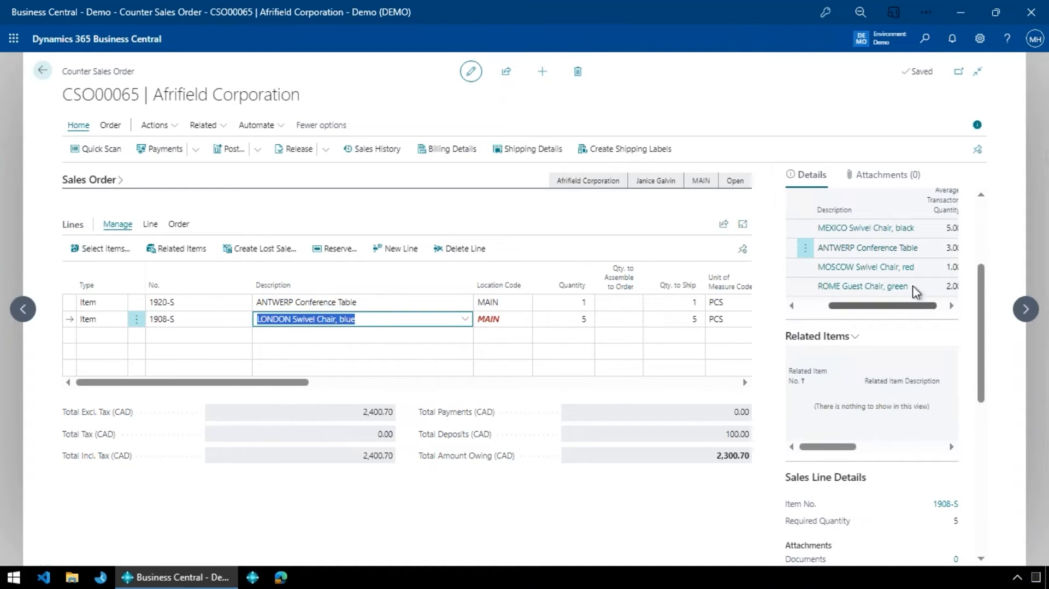
pyautogui.scroll(3, 913, 271)
pyautogui.scroll(-4, 874, 355)
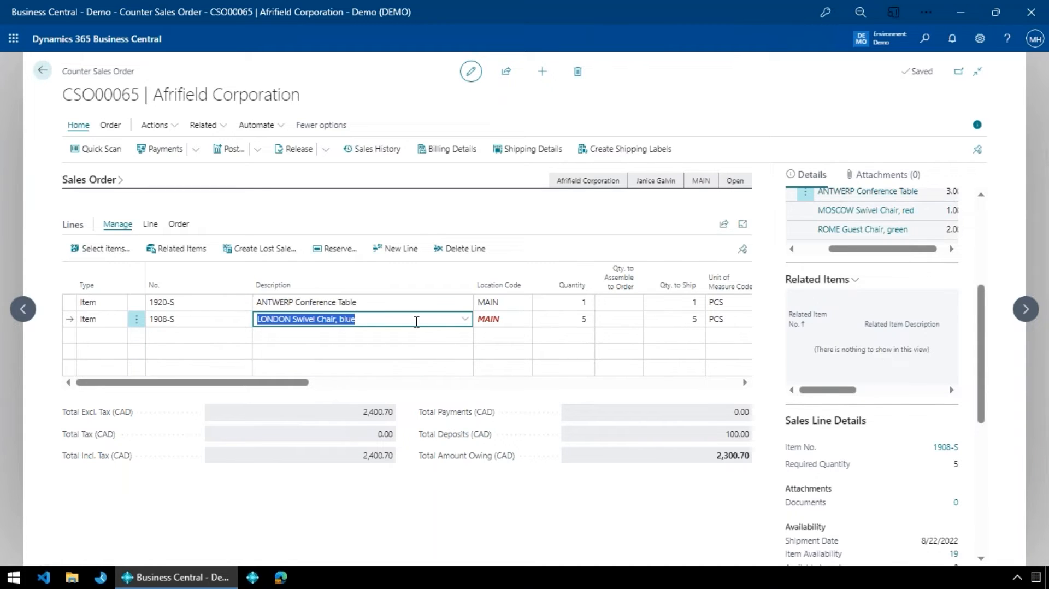
pyautogui.scroll(1, 874, 251)
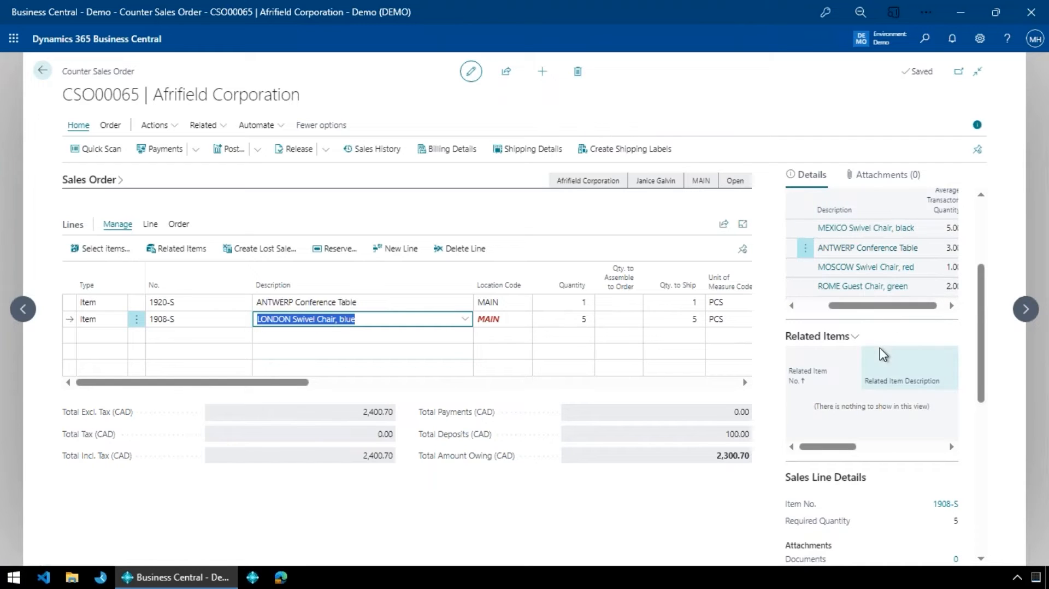
pyautogui.scroll(-2, 884, 355)
pyautogui.scroll(-5, 884, 355)
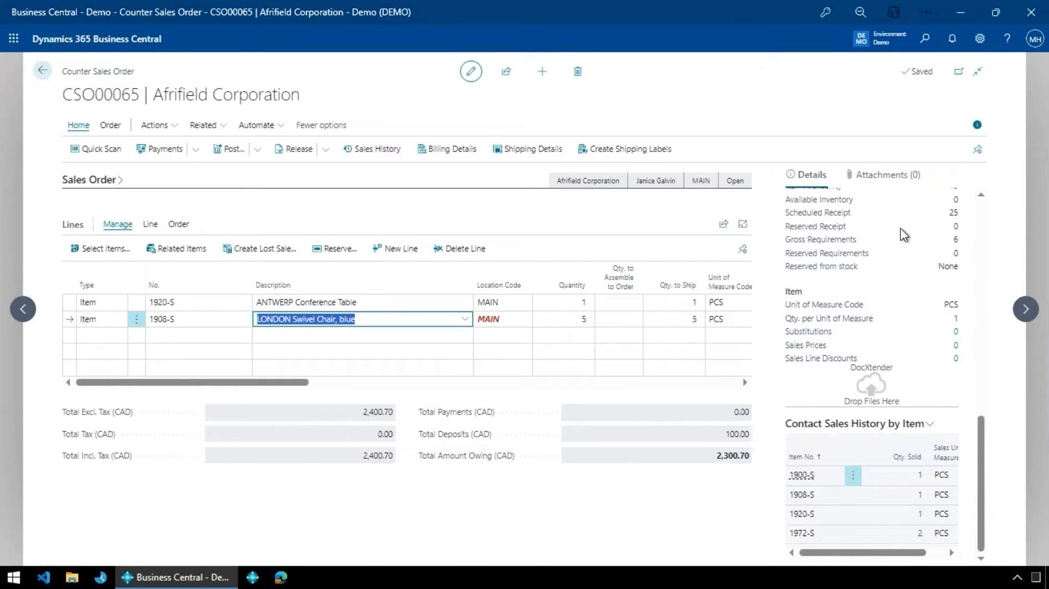
pyautogui.click(906, 174)
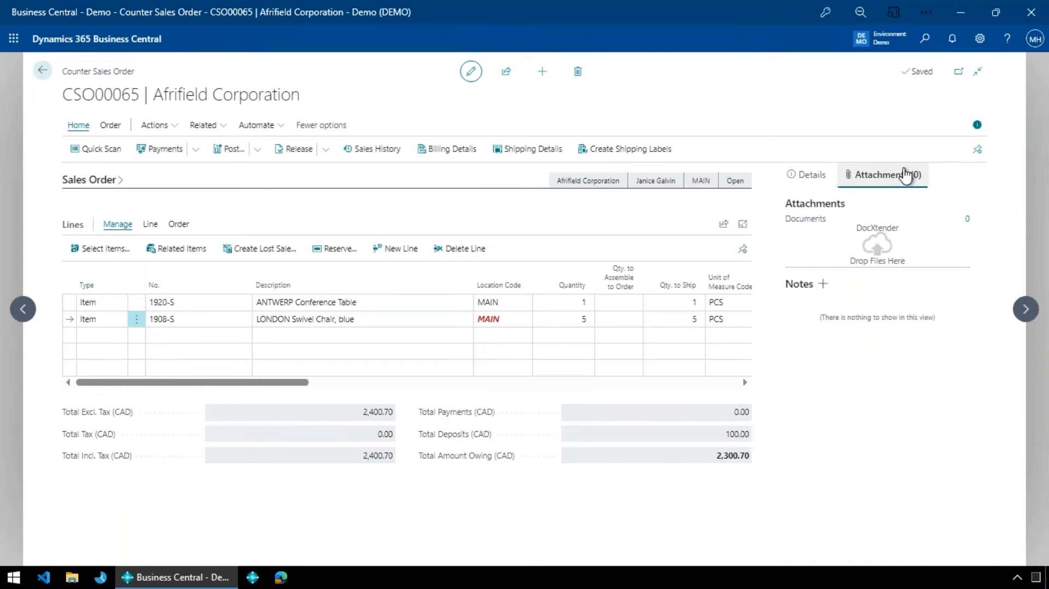
pyautogui.click(808, 176)
pyautogui.scroll(-3, 941, 416)
pyautogui.scroll(3, 921, 427)
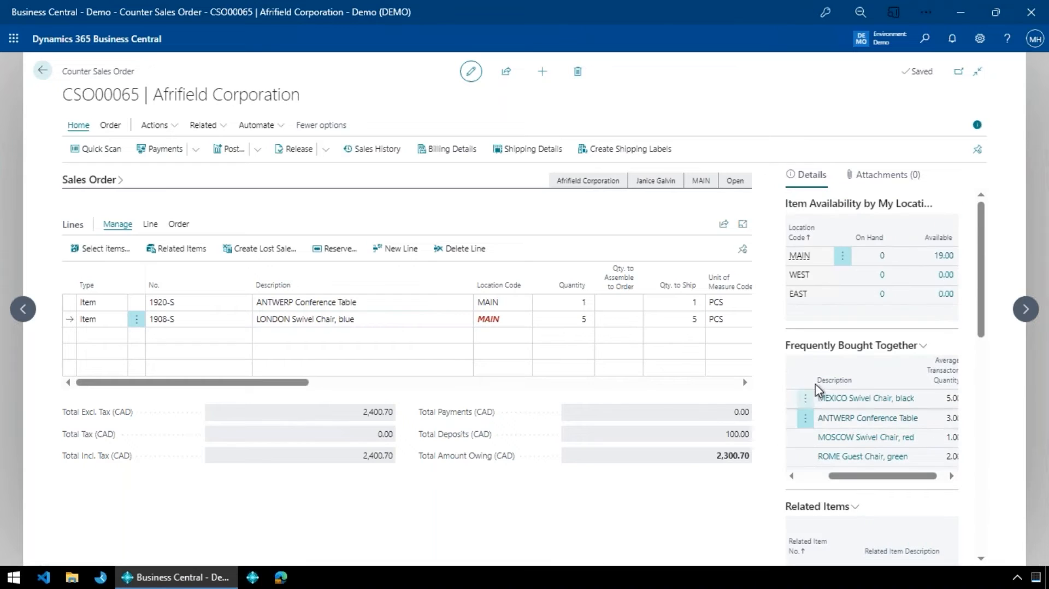
# - Set the line discount on the ANTWERP Conference Table line to 10%
pyautogui.click(368, 323)
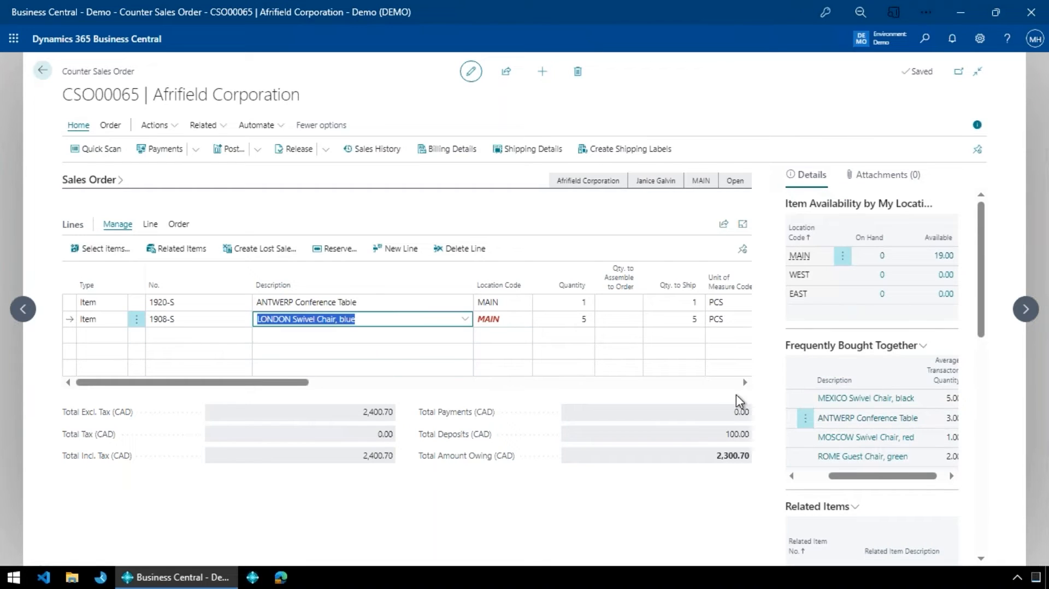
pyautogui.press('Up')
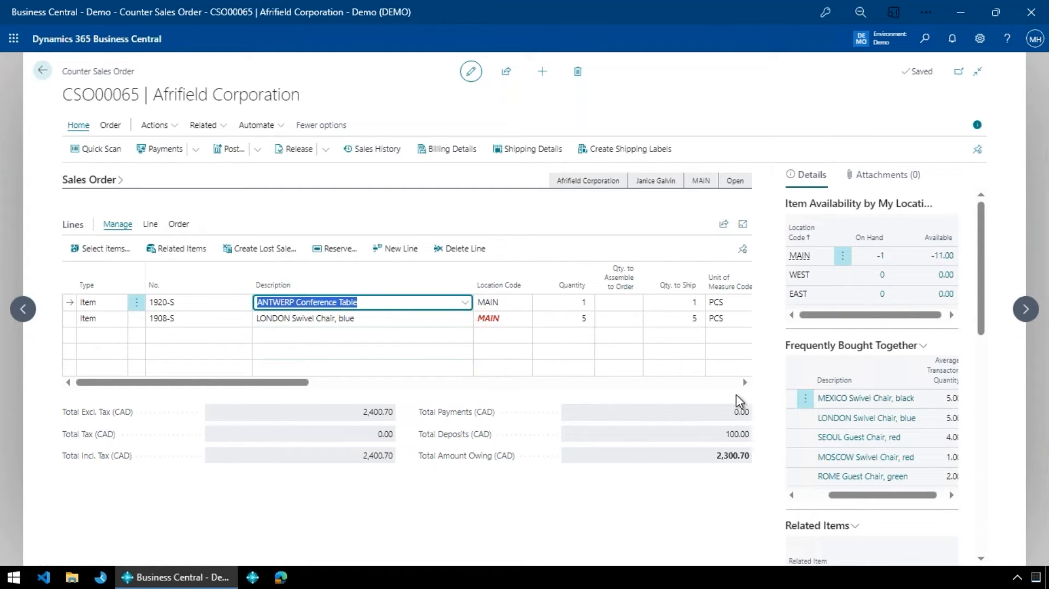
pyautogui.press('Tab')
pyautogui.press('Tab')
pyautogui.press('Tab')
pyautogui.press('Tab')
pyautogui.press('Tab')
pyautogui.press('Tab')
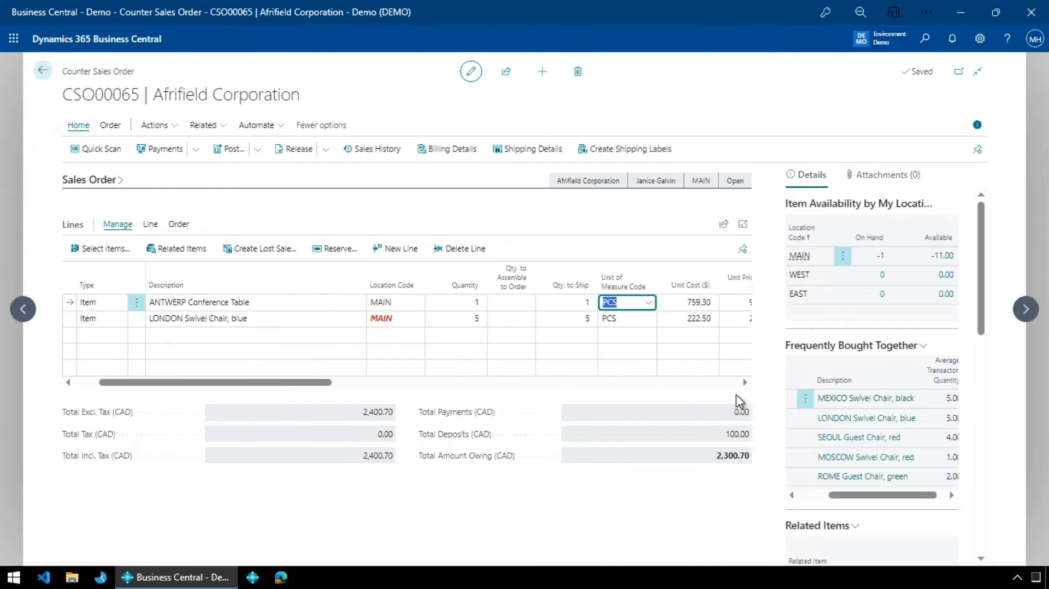
pyautogui.press('Tab')
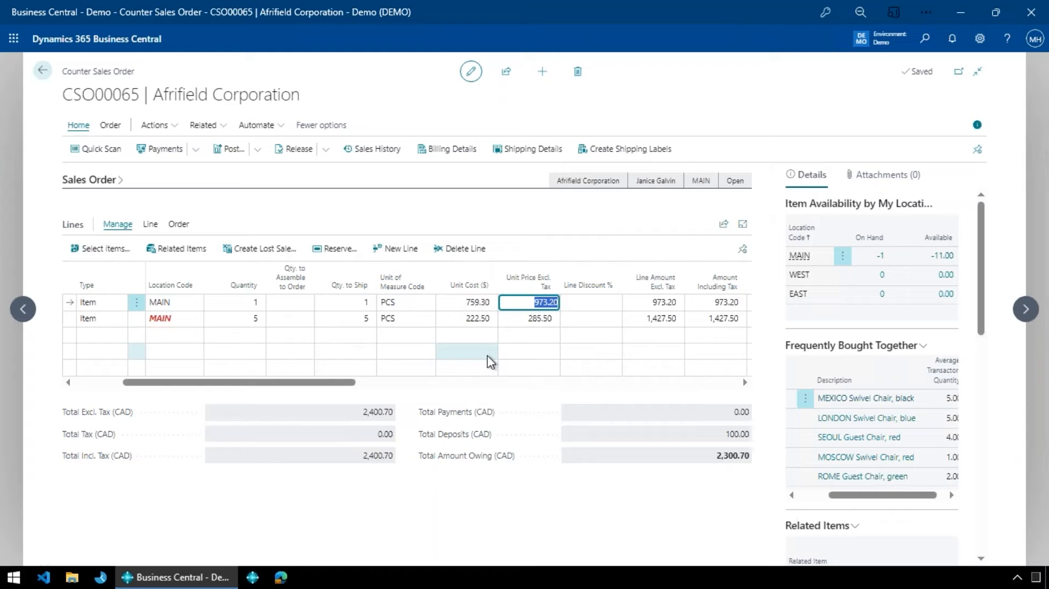
pyautogui.press('Tab')
pyautogui.hotkey('shift', 'Tab')
pyautogui.press('Tab')
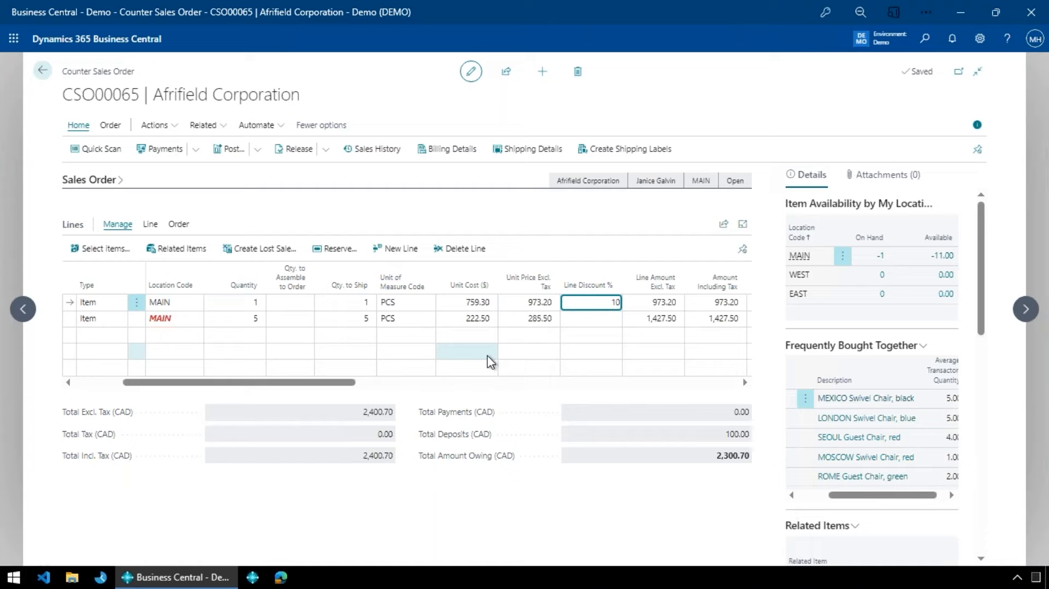
pyautogui.press('Tab')
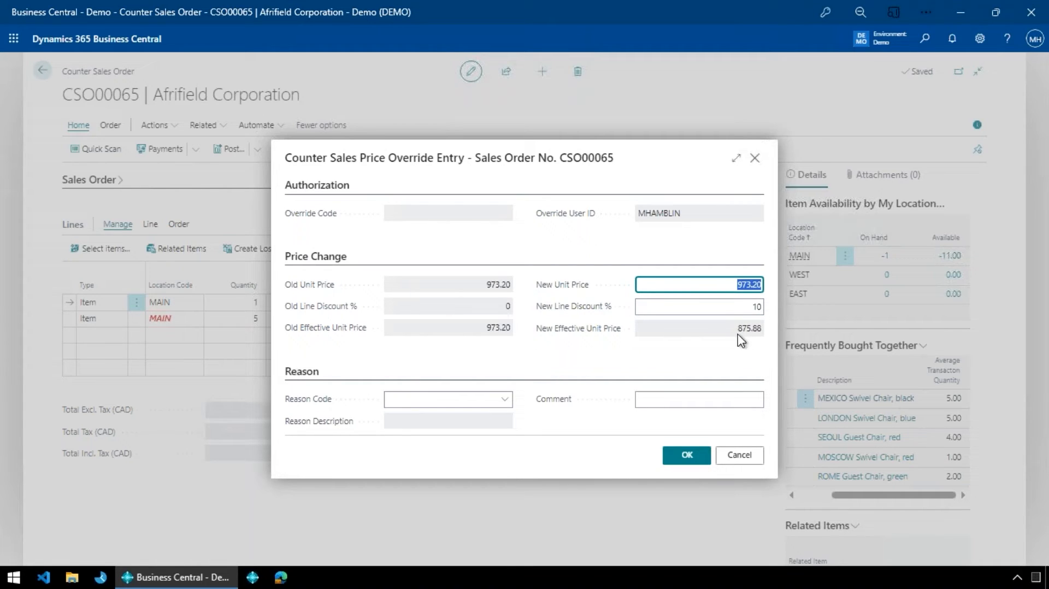
# - Choose reason code NICE for the price override and accept the override entry
pyautogui.click(503, 402)
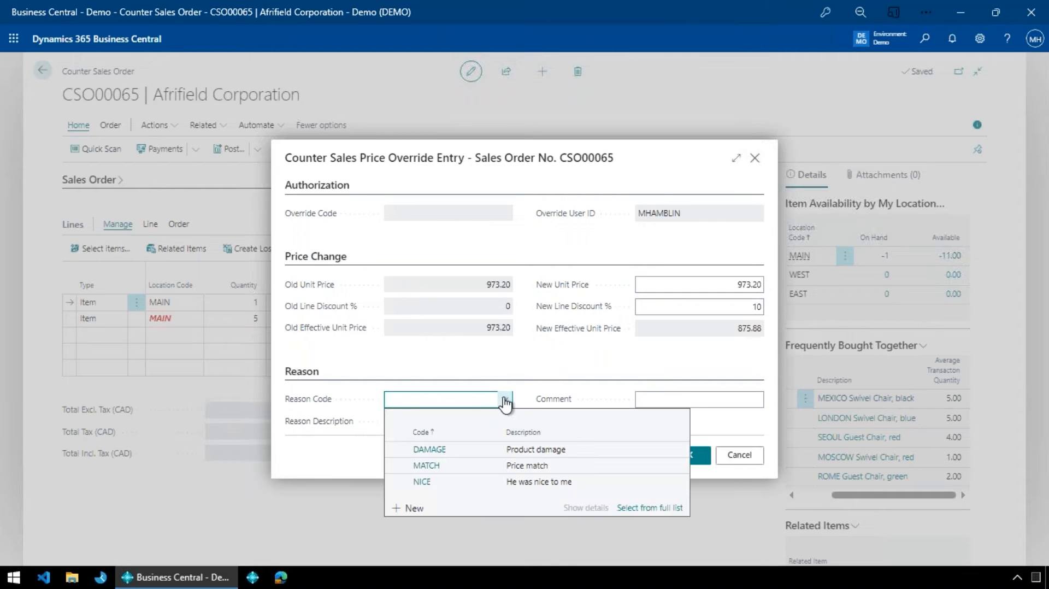
pyautogui.click(430, 482)
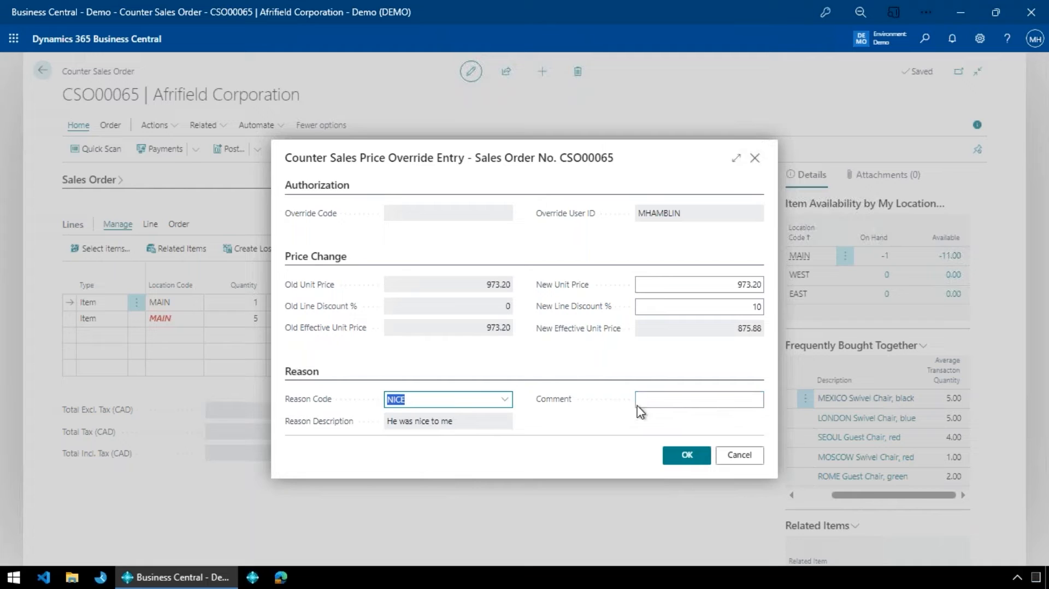
pyautogui.click(507, 400)
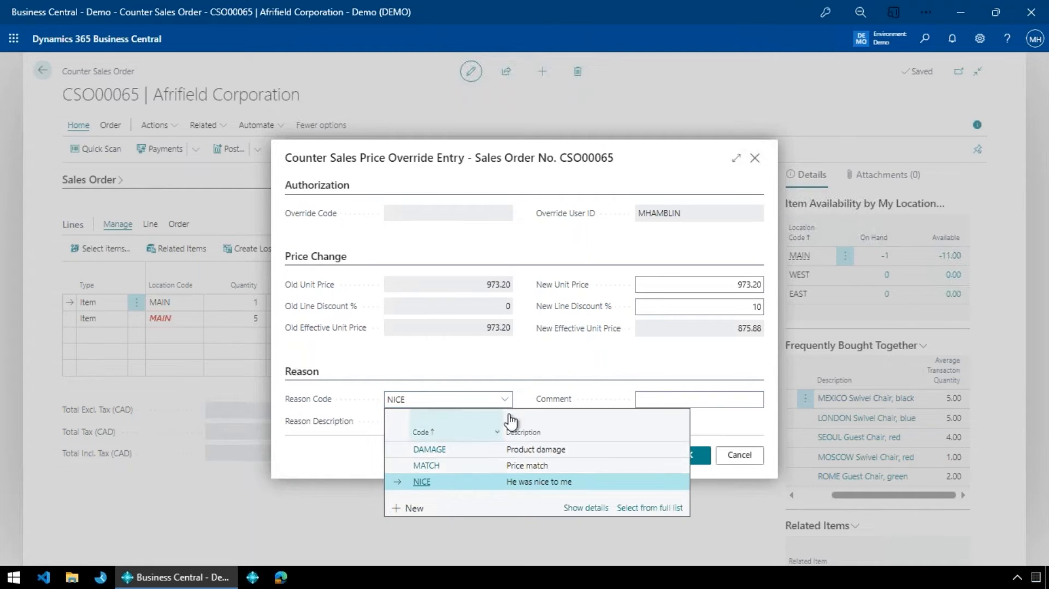
pyautogui.click(491, 373)
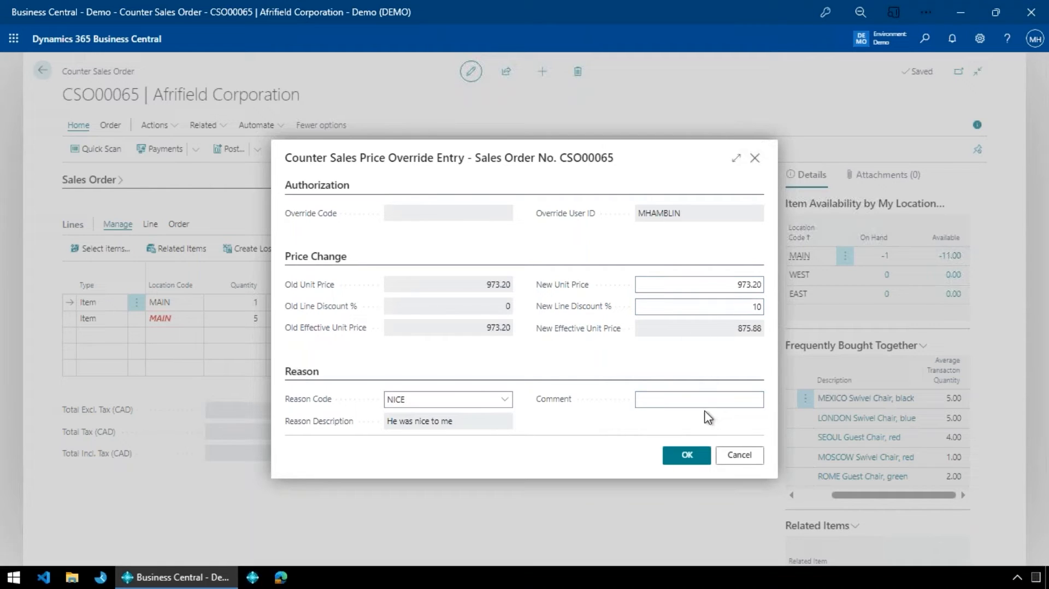
pyautogui.click(697, 459)
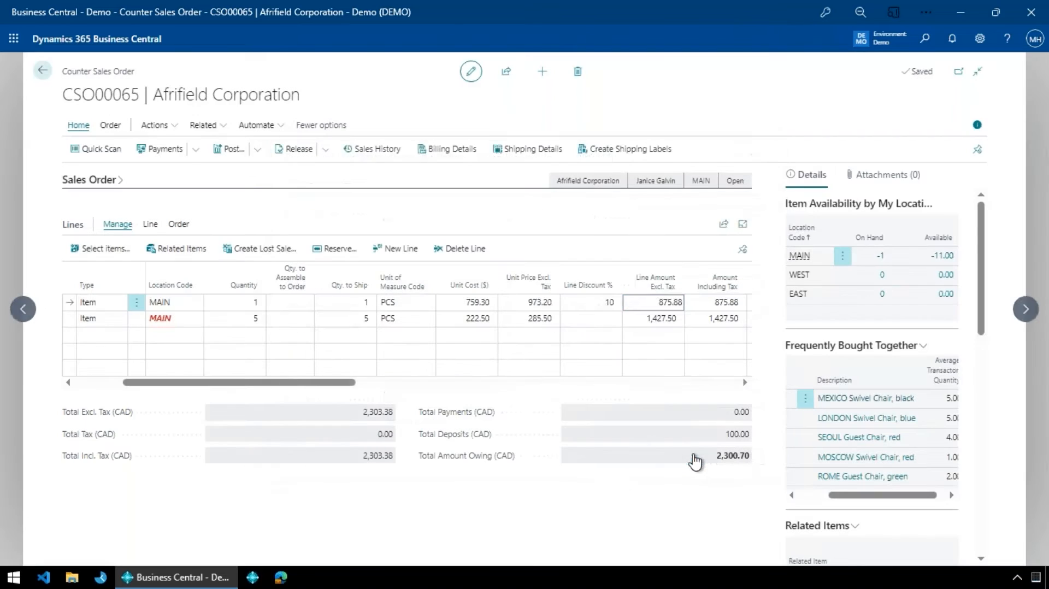
# - Review the refreshed order totals and the conference table line's discount, unit price and unit cost
pyautogui.press('Left')
pyautogui.press('Down')
pyautogui.press('Up')
pyautogui.press('Left')
# - Add an order line for item LS-2 (Cables for Loudspeakers) with quantity 1 below the LONDON Swivel Chair line
pyautogui.press('Left')
pyautogui.press('Left')
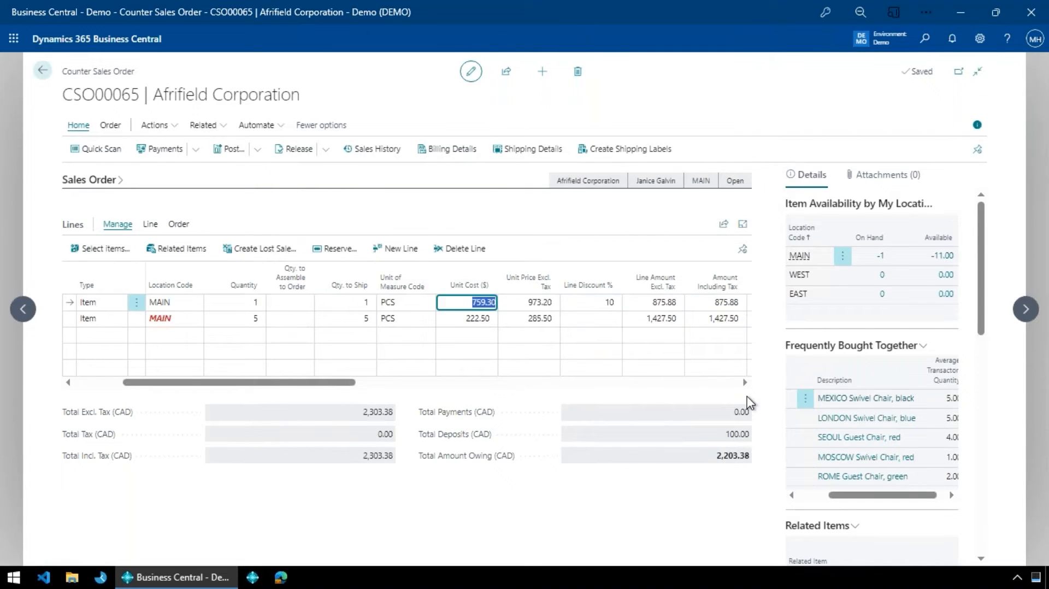
pyautogui.press('Down')
pyautogui.press('Left')
pyautogui.press('Left')
pyautogui.press('Left')
pyautogui.press('Left')
pyautogui.press('Left')
pyautogui.press('Left')
pyautogui.press('Left')
pyautogui.press('Left')
pyautogui.press('Right')
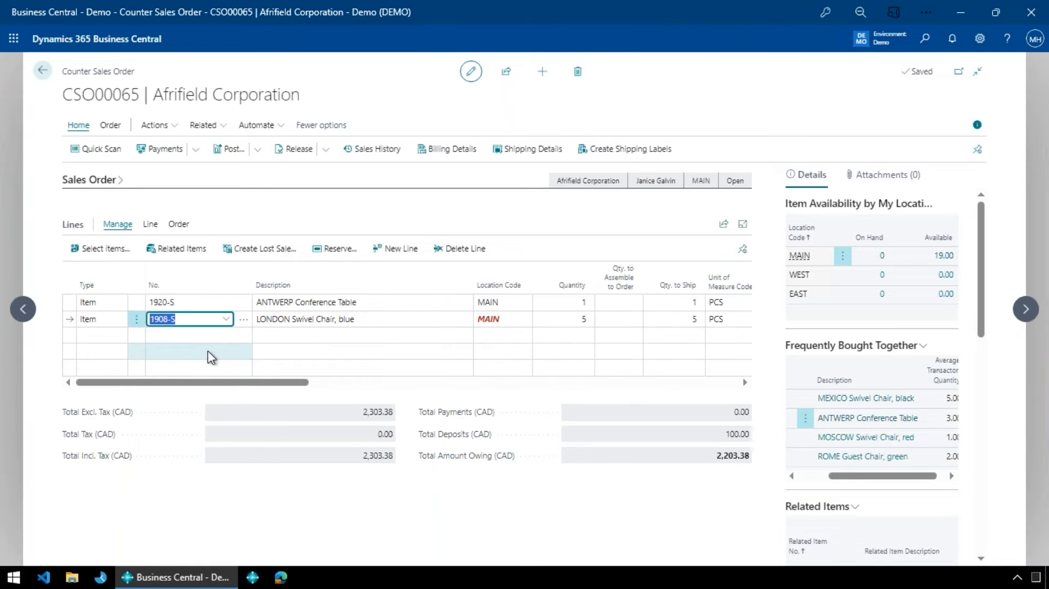
pyautogui.scroll(-4, 826, 426)
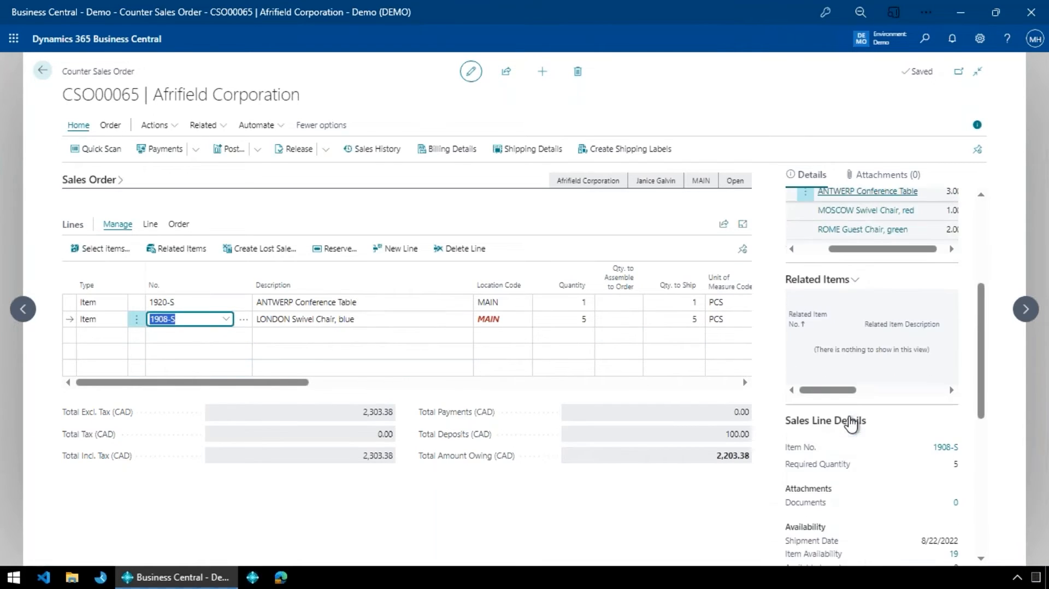
pyautogui.click(218, 337)
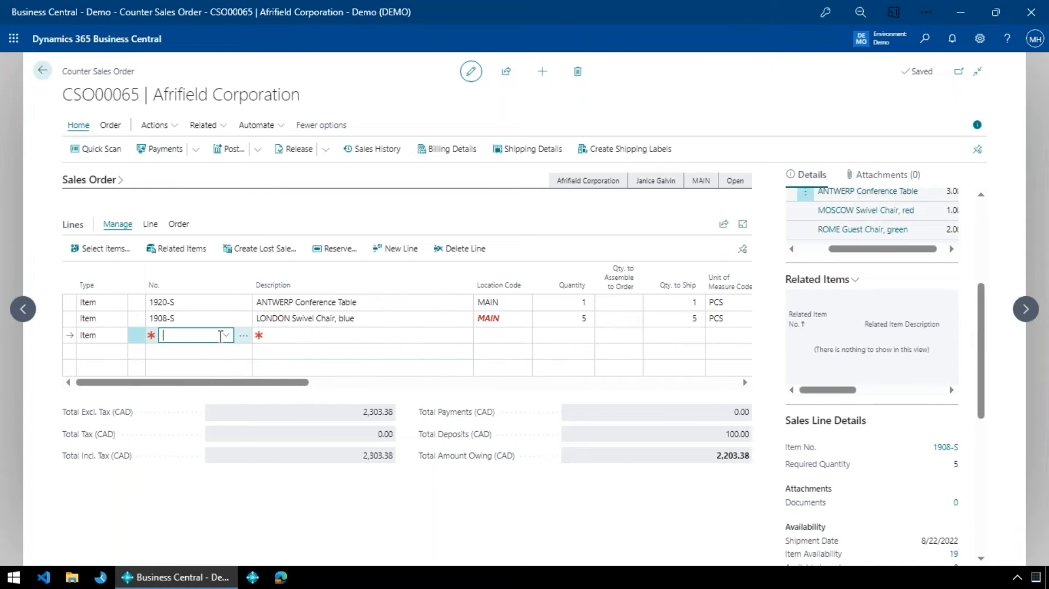
pyautogui.click(223, 335)
pyautogui.write('ls-2')
pyautogui.press('Return')
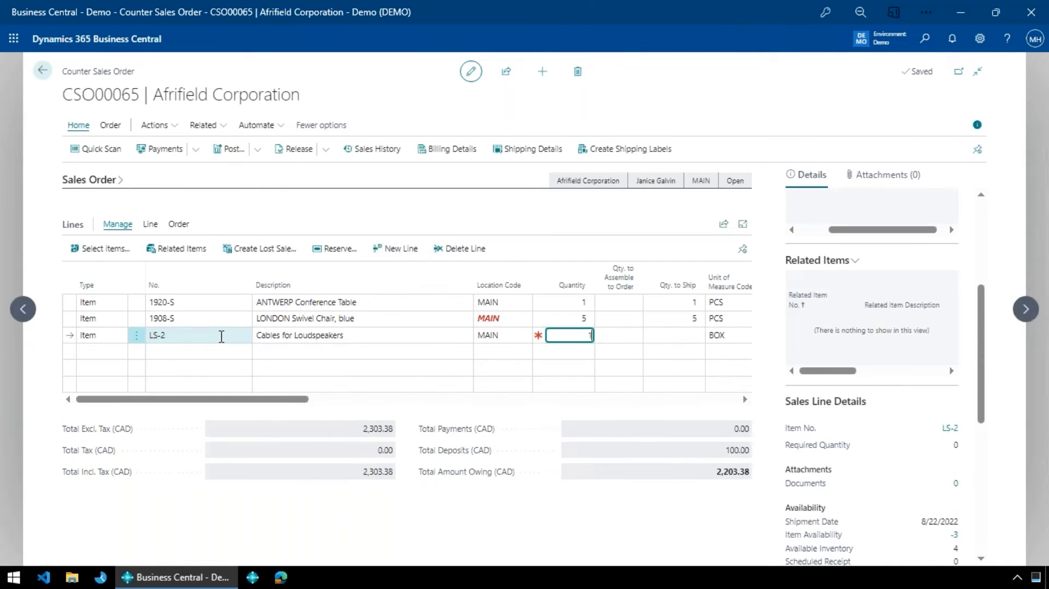
pyautogui.click(221, 337)
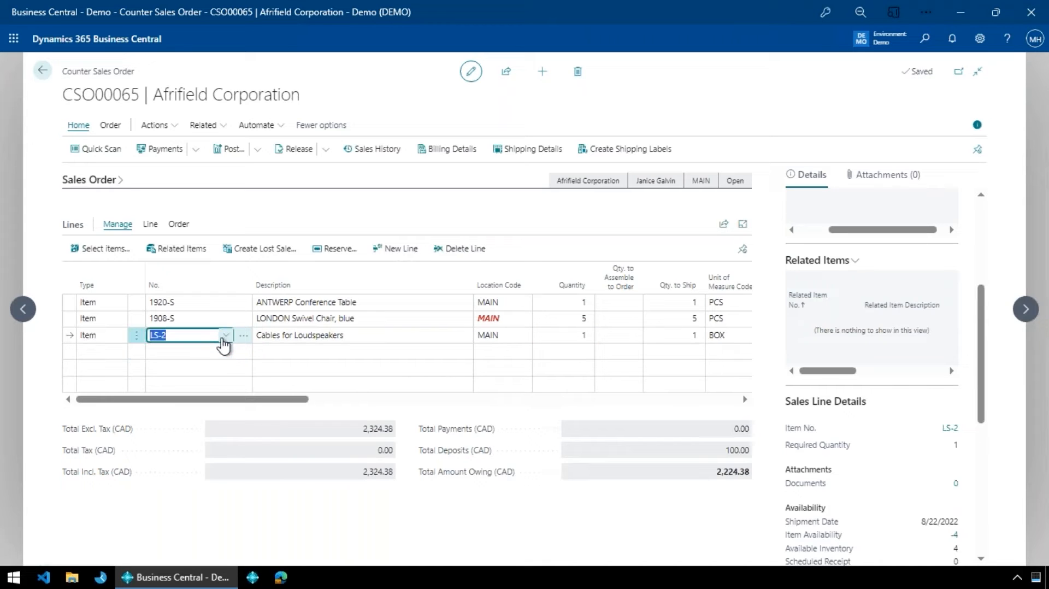
pyautogui.moveTo(291, 407); pyautogui.dragTo(141, 418)
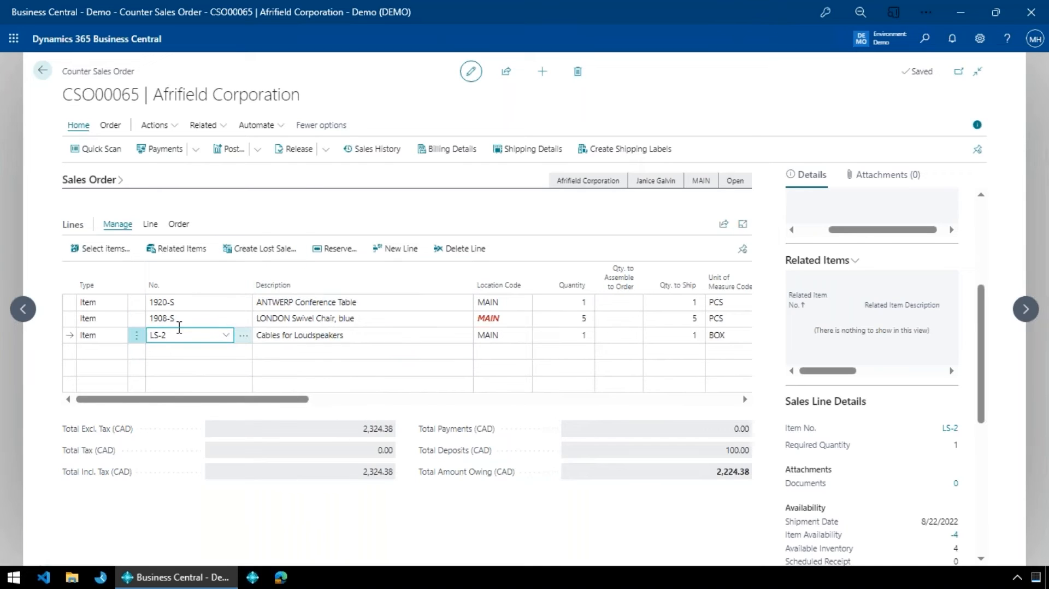
# - Record a lost sale for the LS-2 line with reason code PRICE and remove that line from the sales order
pyautogui.click(276, 252)
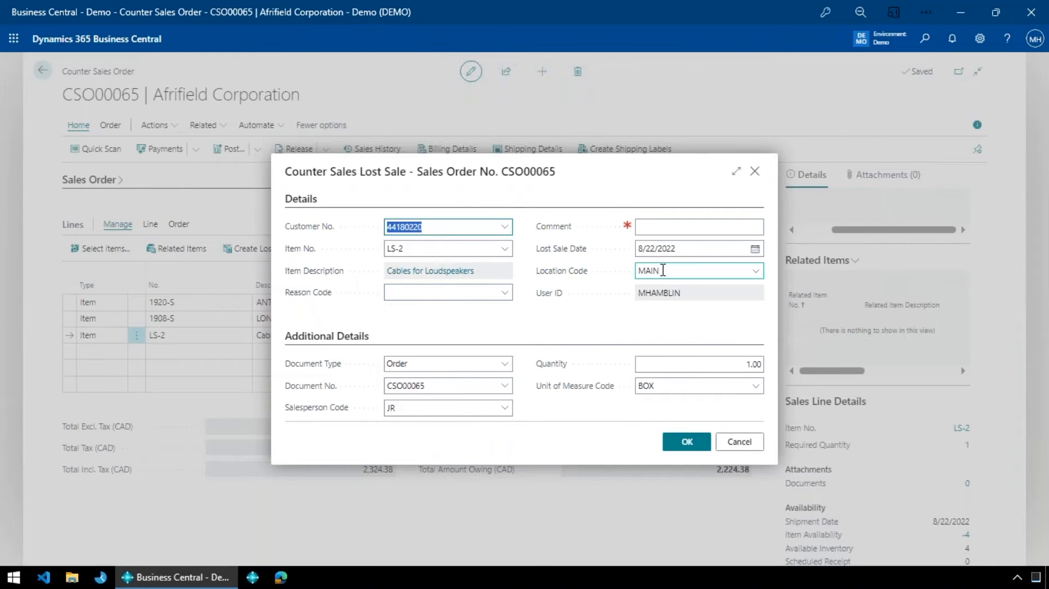
pyautogui.click(505, 292)
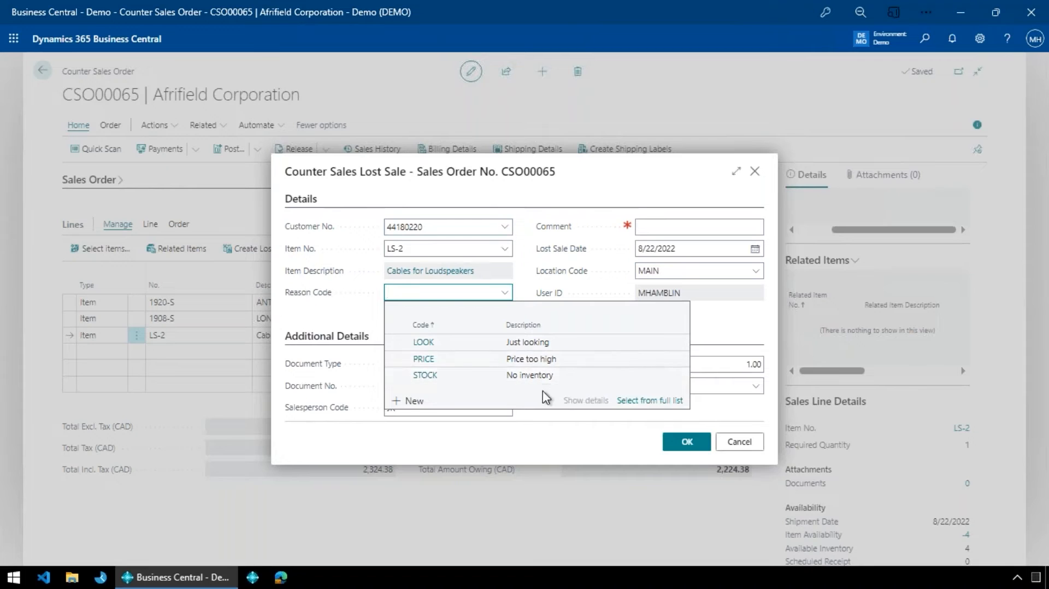
pyautogui.click(530, 360)
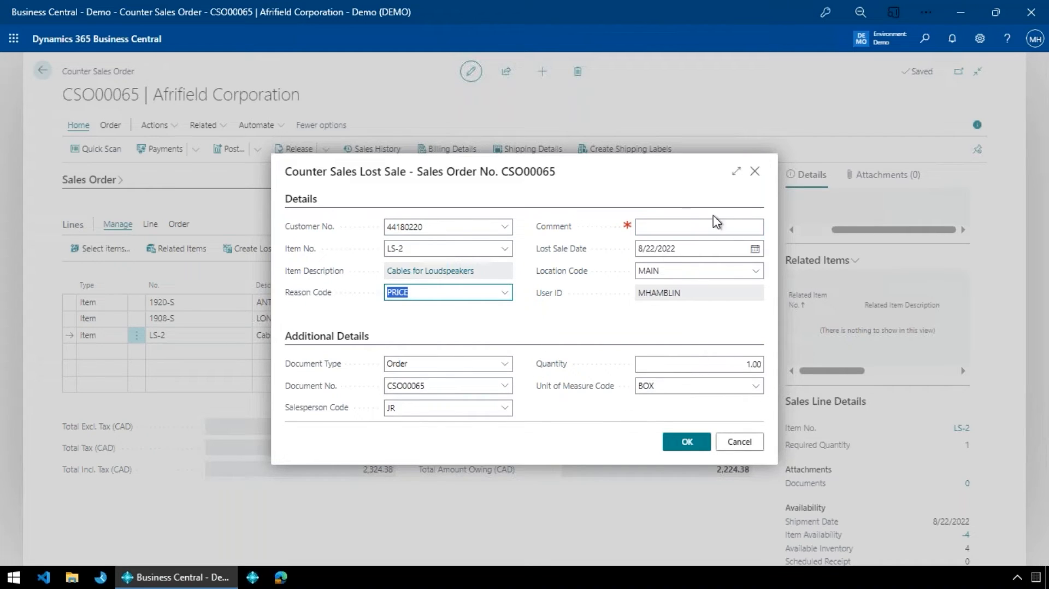
pyautogui.click(686, 443)
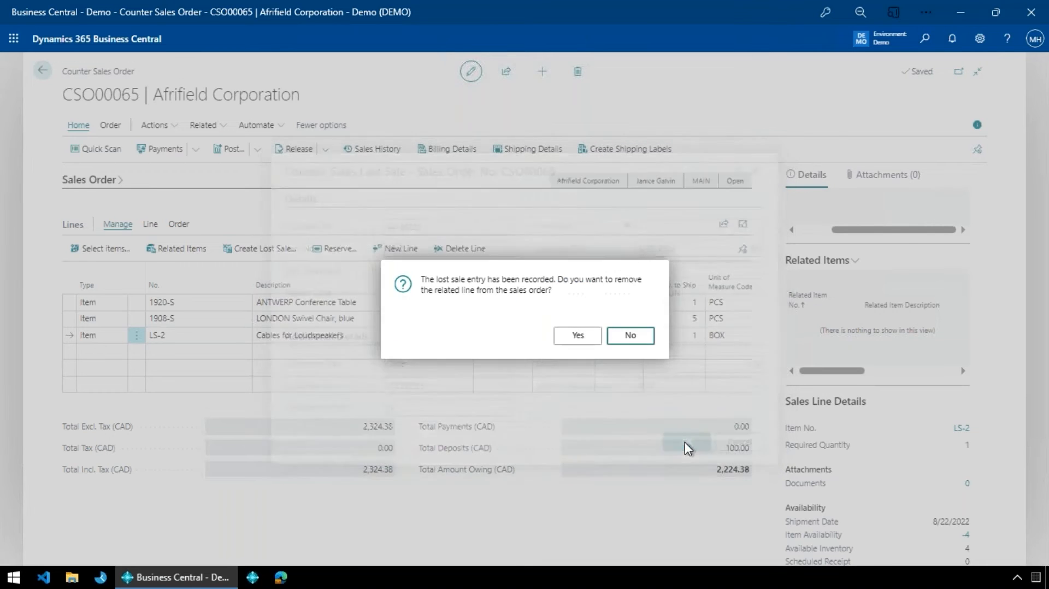
pyautogui.click(575, 338)
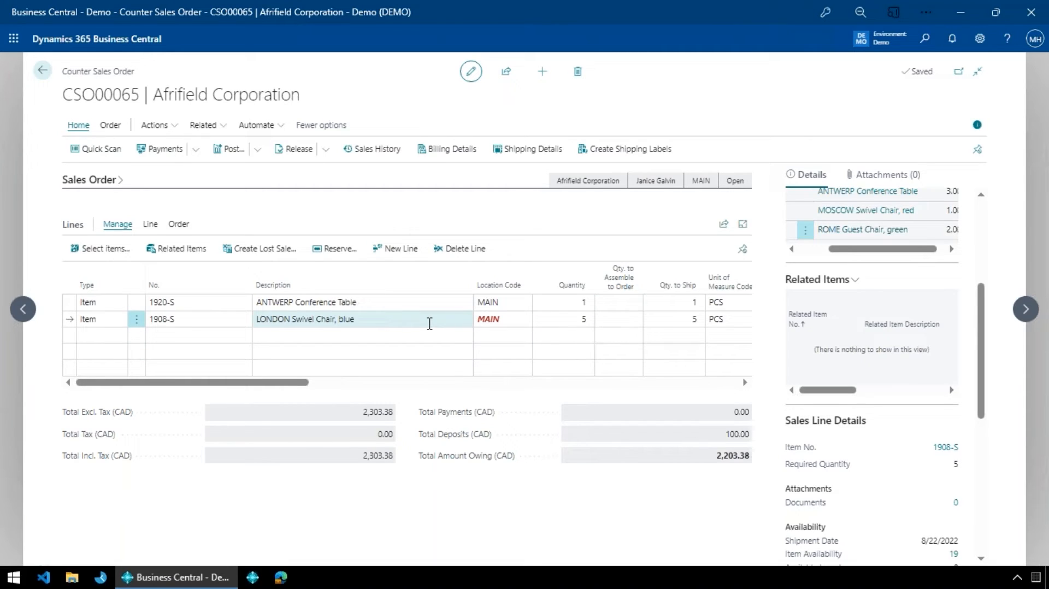
# - Set the quantity to ship on the LONDON Swivel Chair line to 0, leaving the ANTWERP Conference Table line selected
pyautogui.click(681, 324)
pyautogui.write('0')
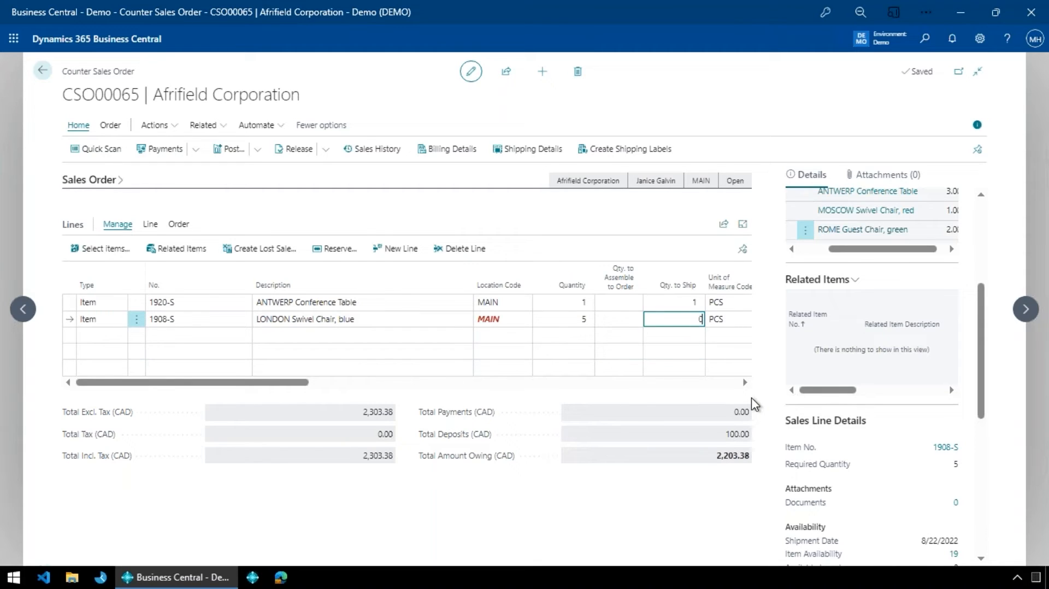
pyautogui.press('Up')
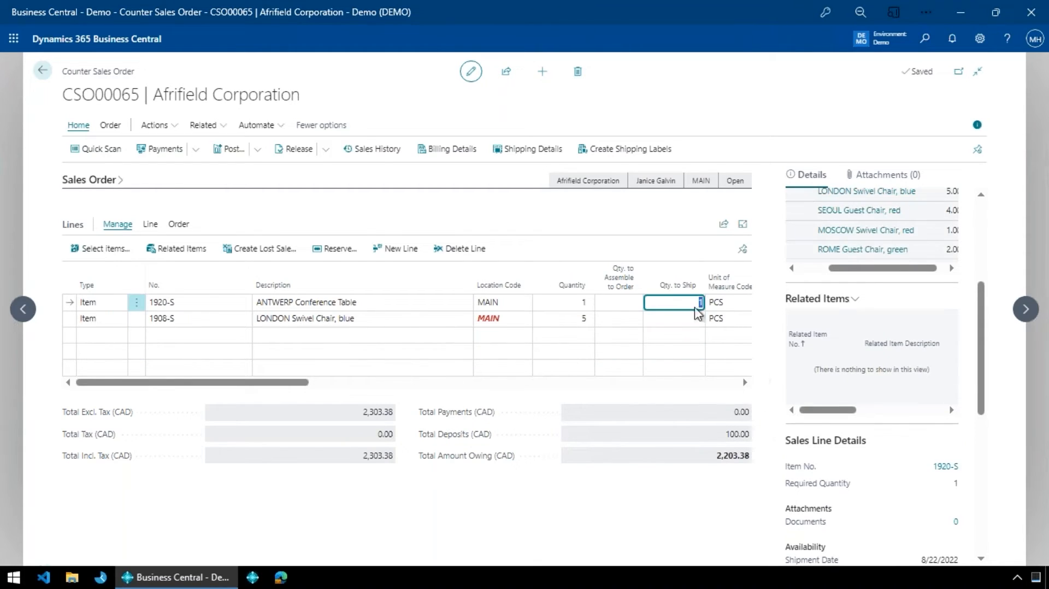
pyautogui.click(673, 323)
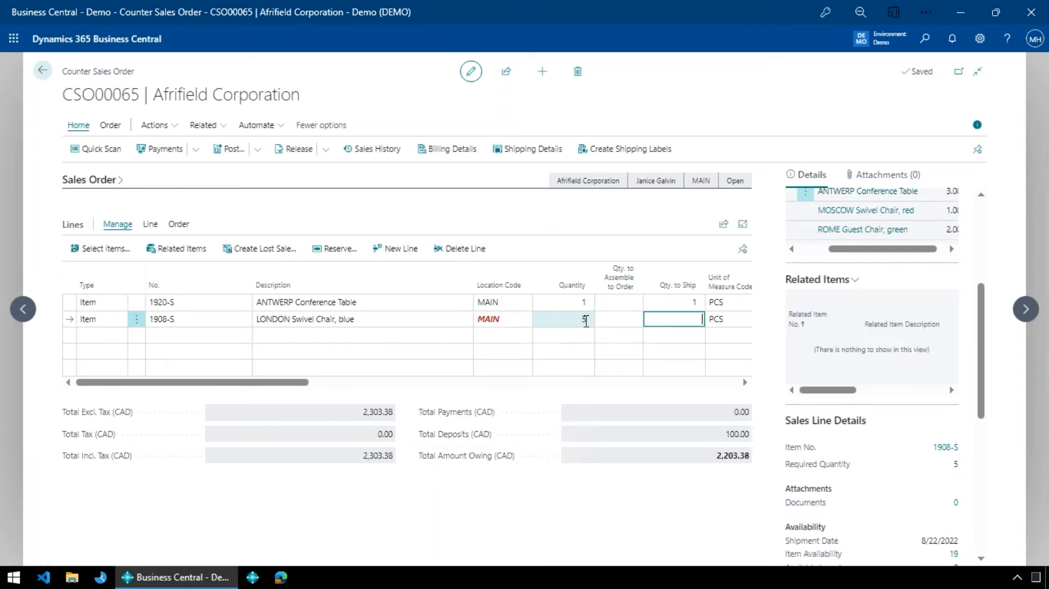
pyautogui.click(387, 320)
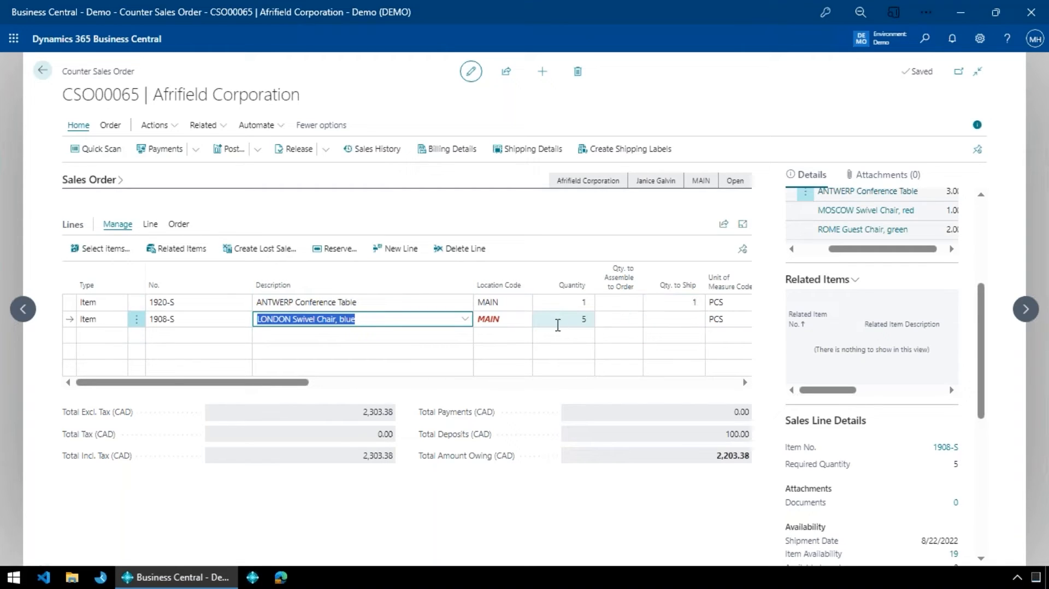
pyautogui.click(437, 302)
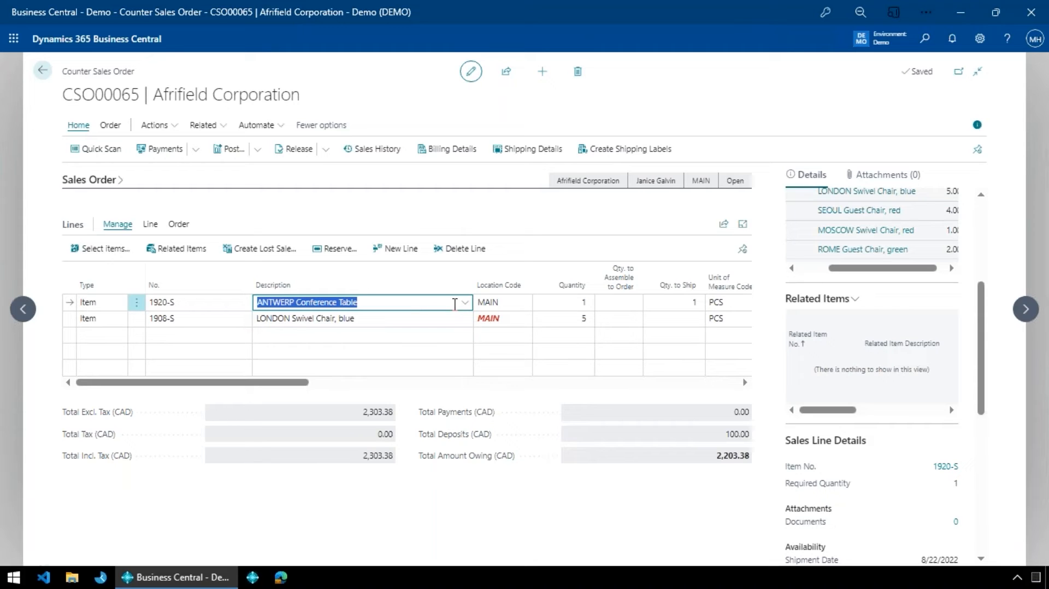
# - Start posting the order to reach payment processing and dismiss the unapplied deposits notification
pyautogui.press('F9')
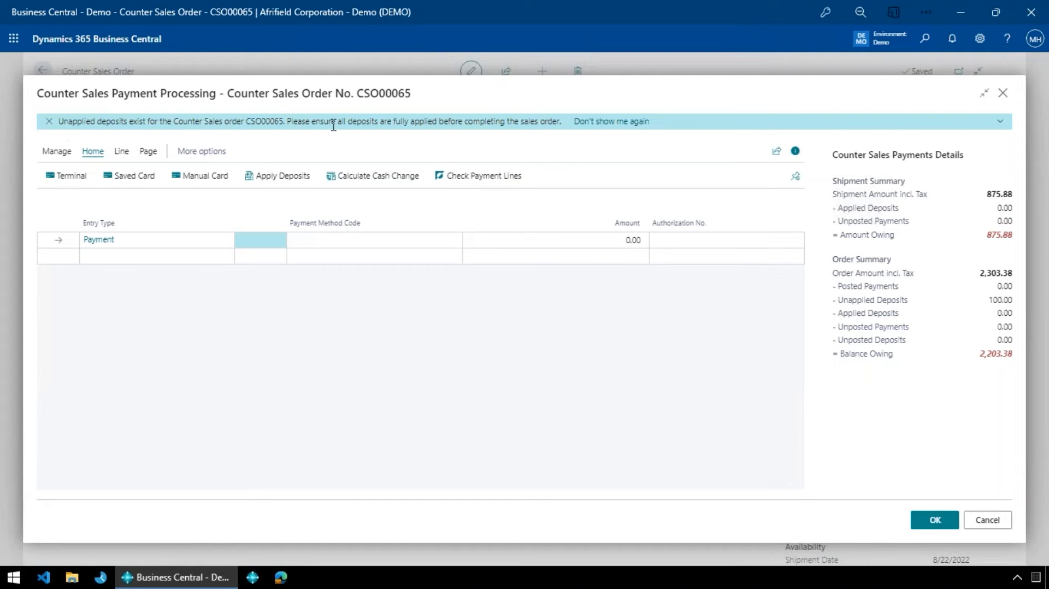
pyautogui.click(49, 121)
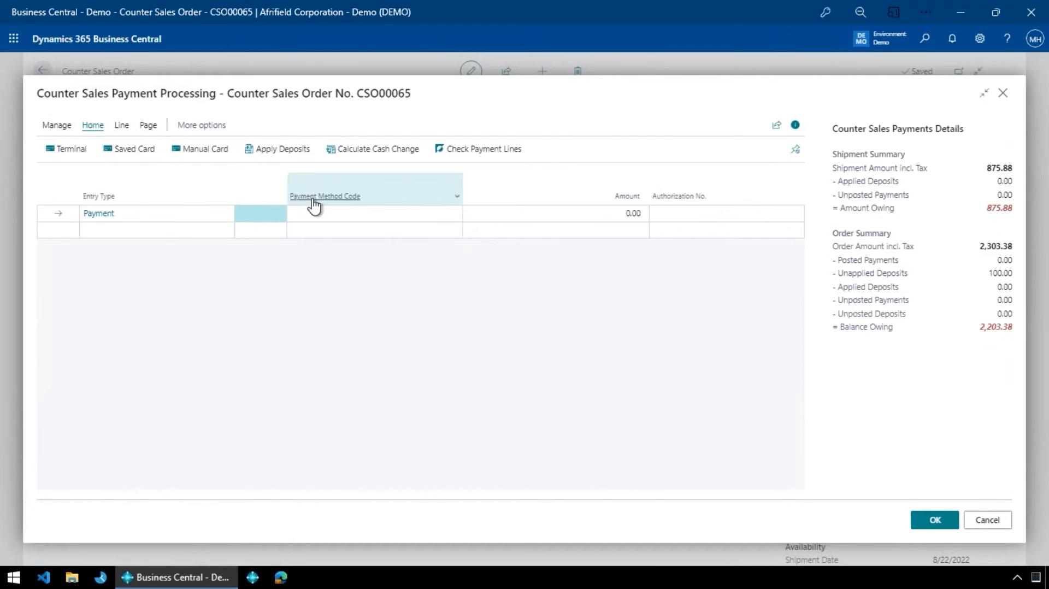
# - Try to enter a payment line with payment method CS-VISA for the shipment
pyautogui.click(345, 213)
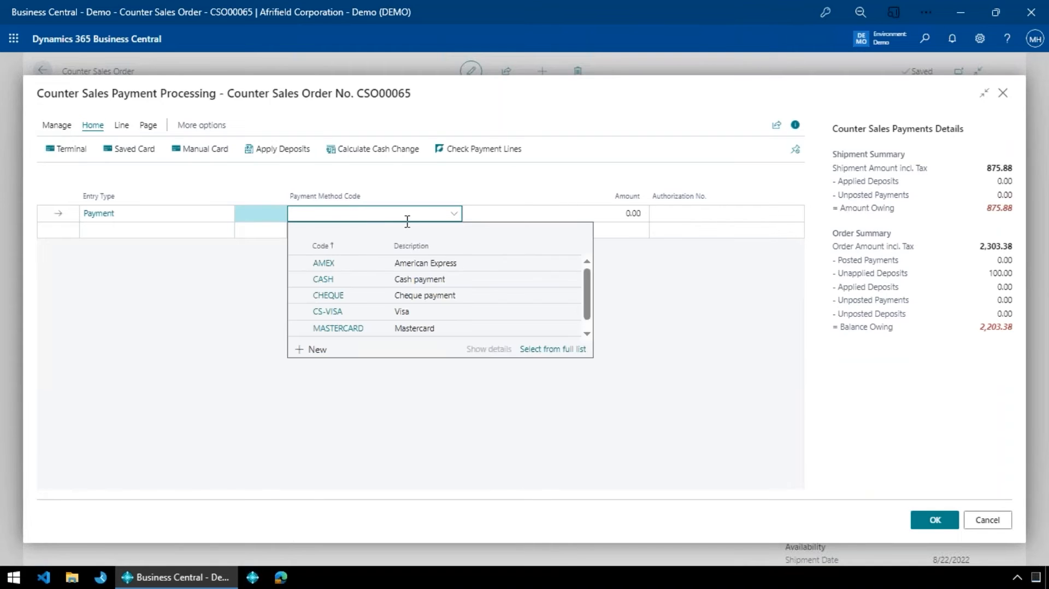
pyautogui.scroll(-1, 340, 281)
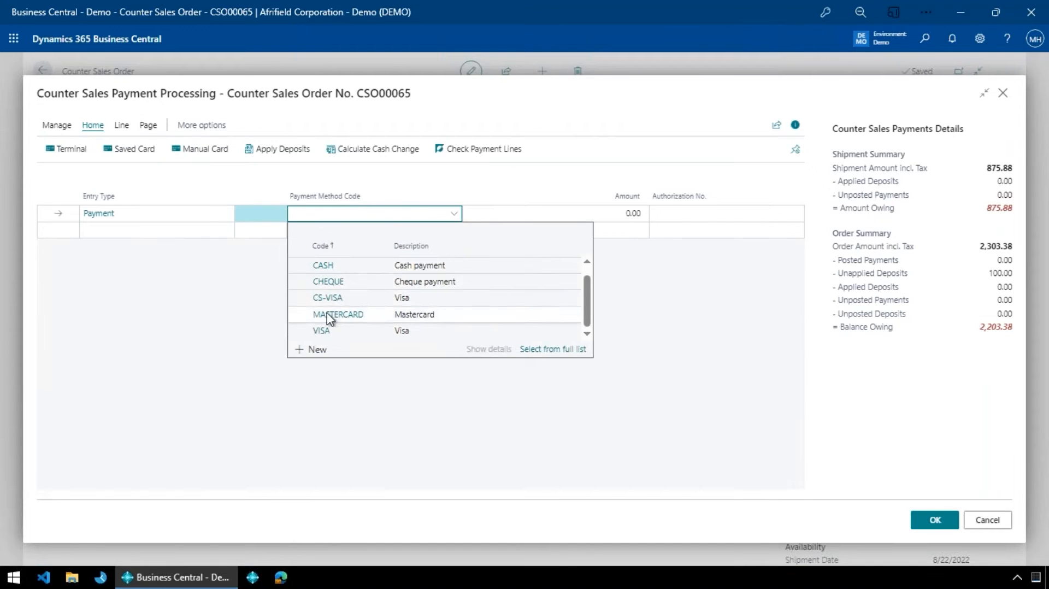
pyautogui.scroll(1, 365, 279)
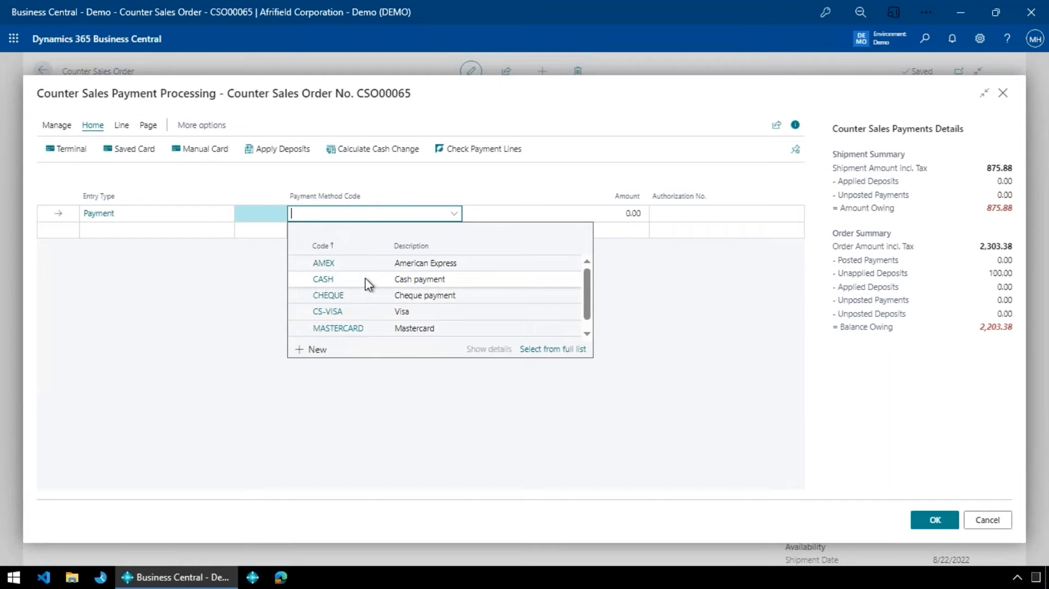
pyautogui.click(350, 312)
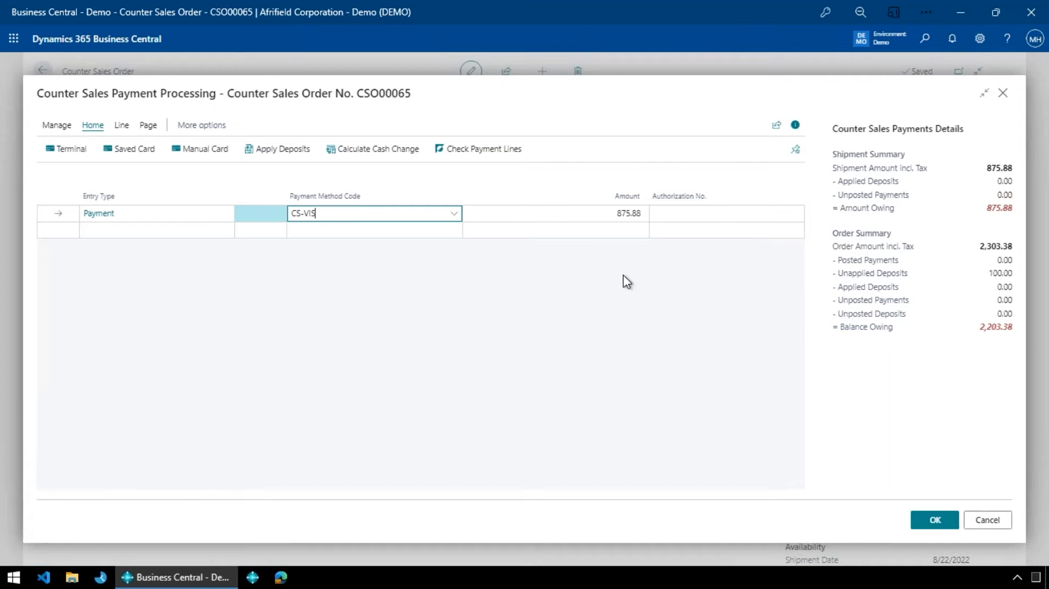
pyautogui.press('Tab')
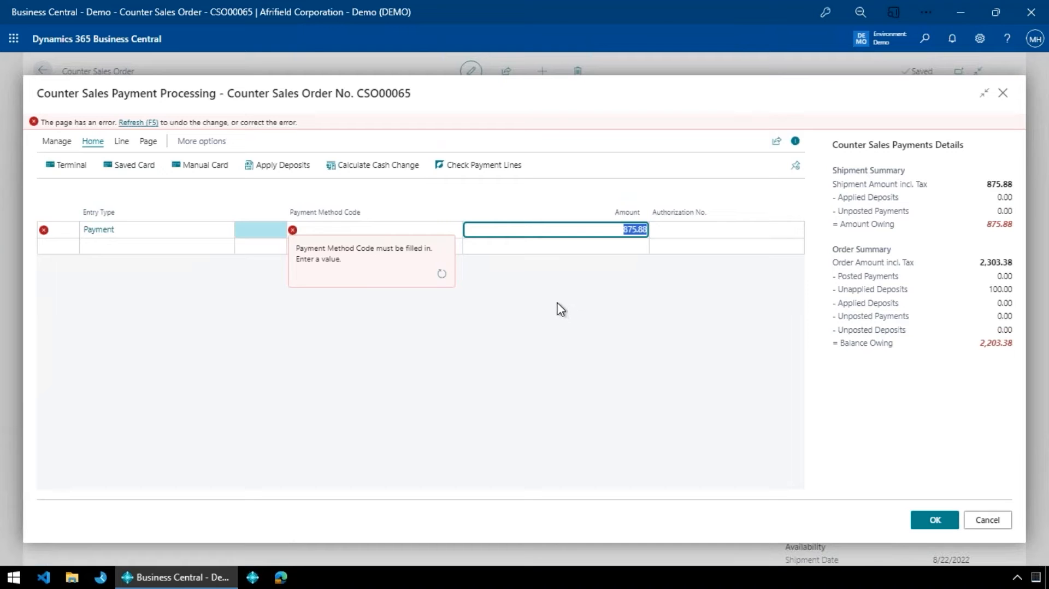
pyautogui.press('Escape')
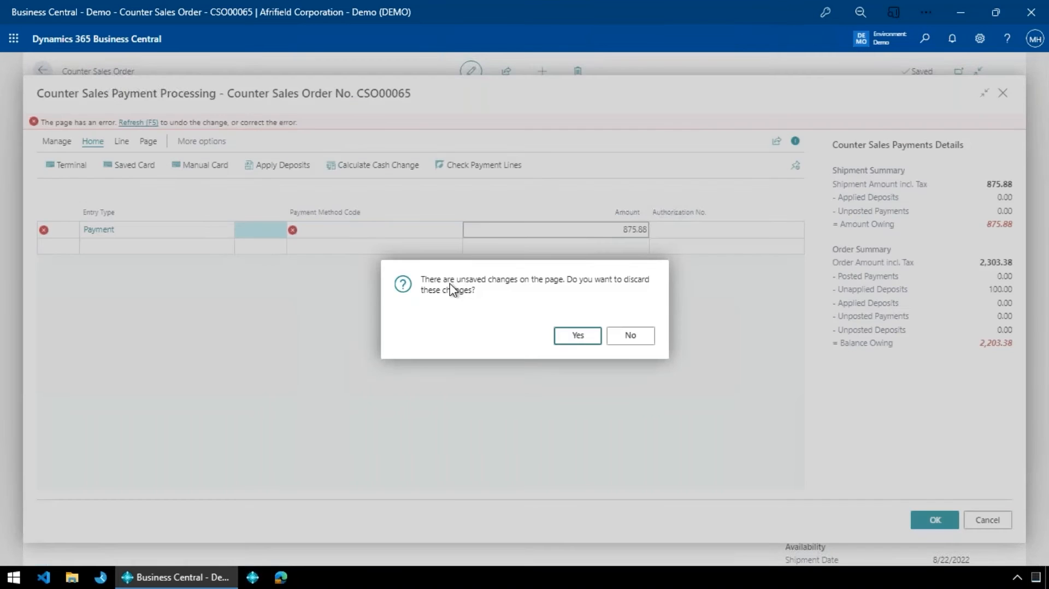
pyautogui.click(577, 335)
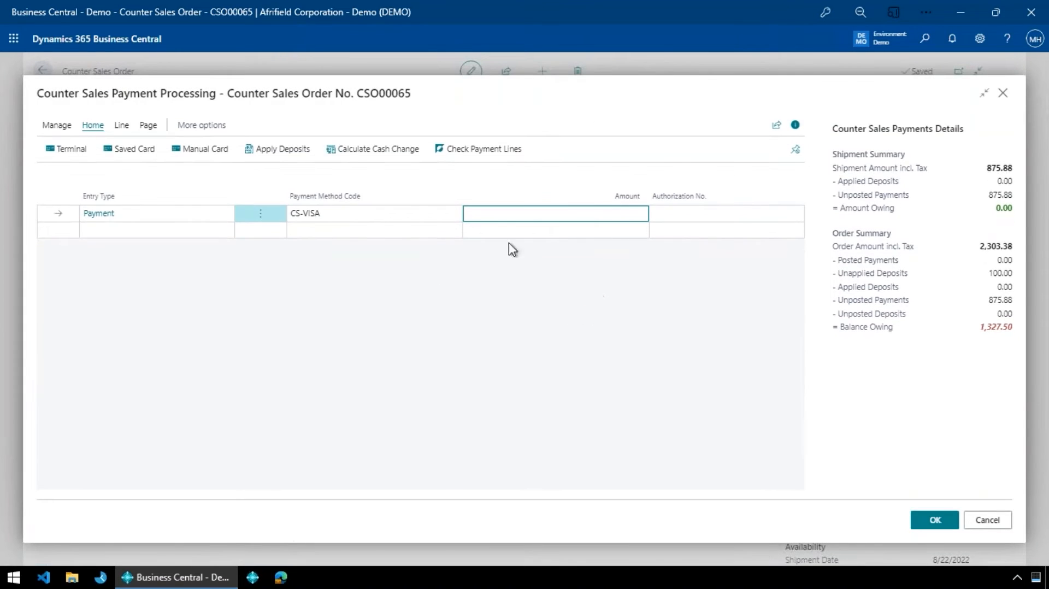
# - Delete the CS-VISA payment line from payment processing and confirm the deletion
pyautogui.click(261, 214)
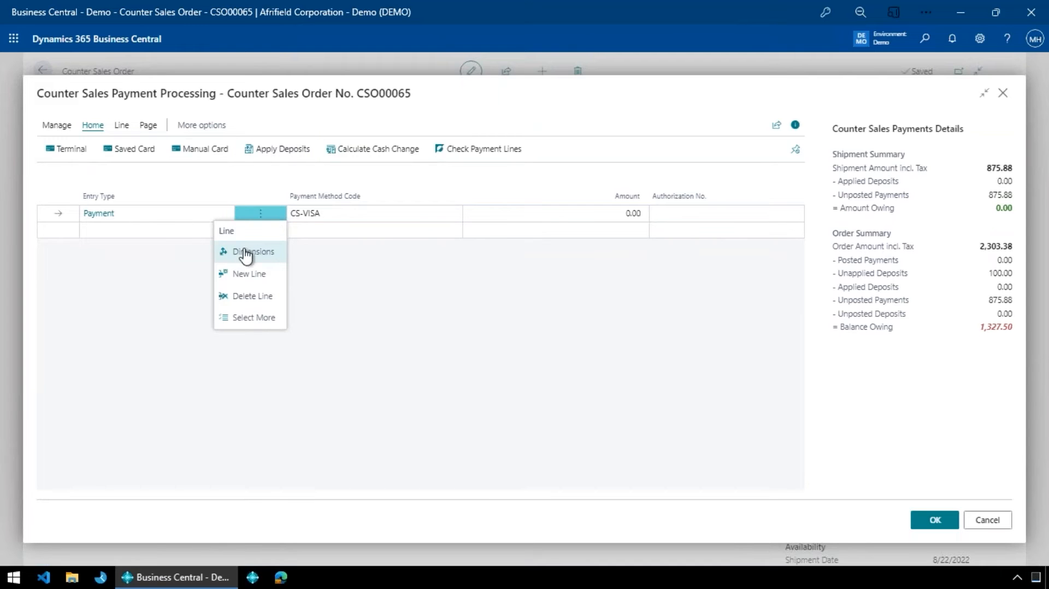
pyautogui.click(248, 298)
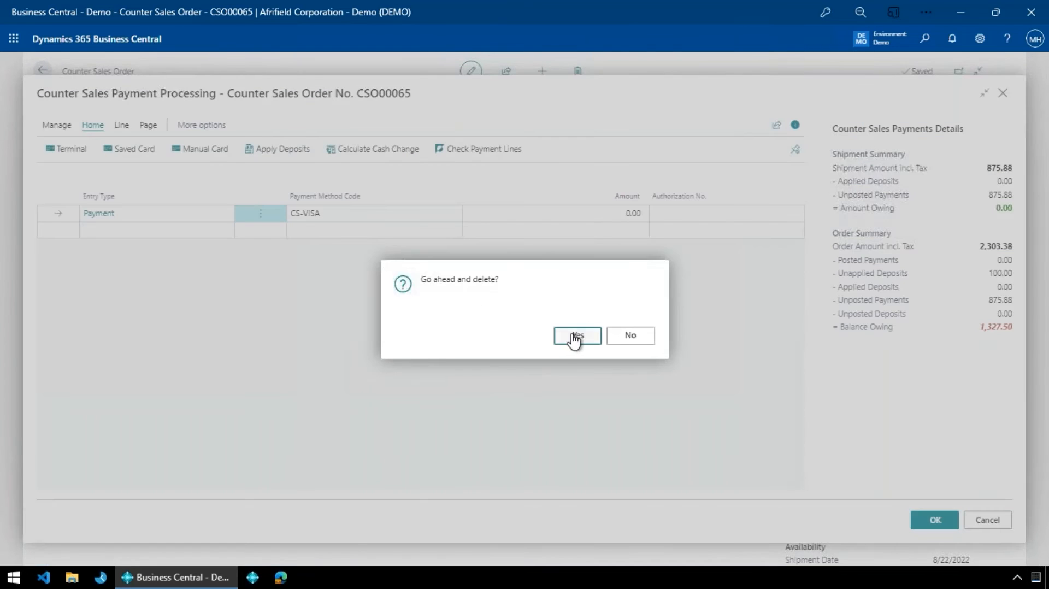
pyautogui.click(578, 335)
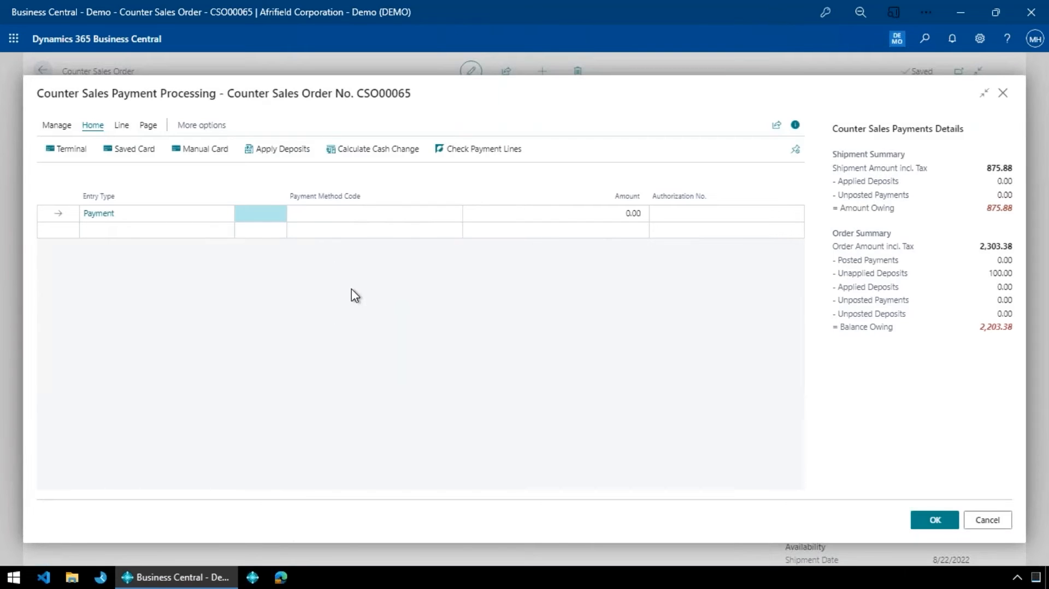
# - Examine the saved card, terminal and manual card payment entry forms, closing each one without recording a payment
pyautogui.click(128, 154)
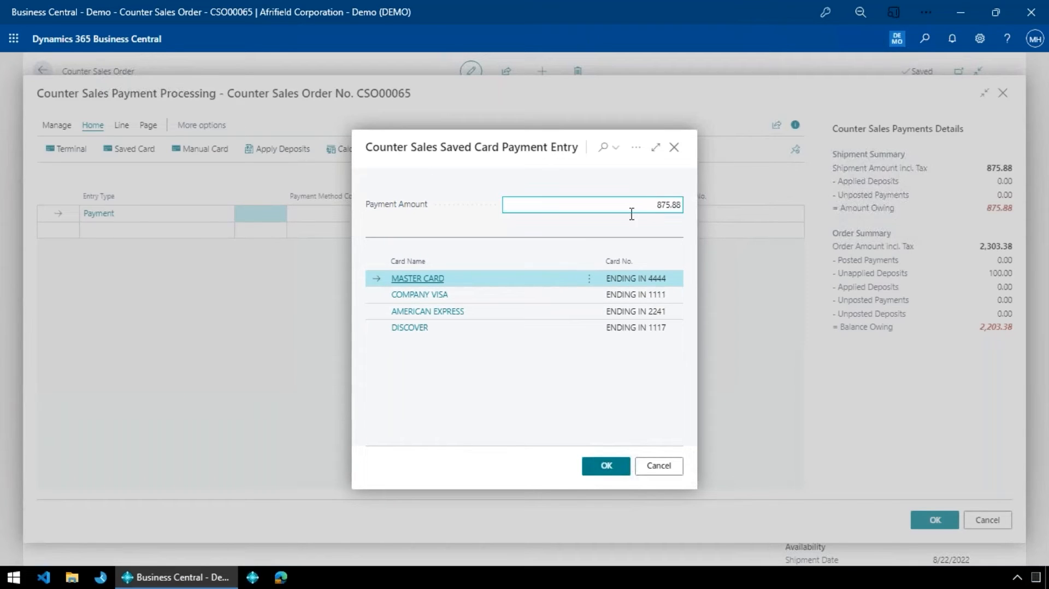
pyautogui.click(648, 478)
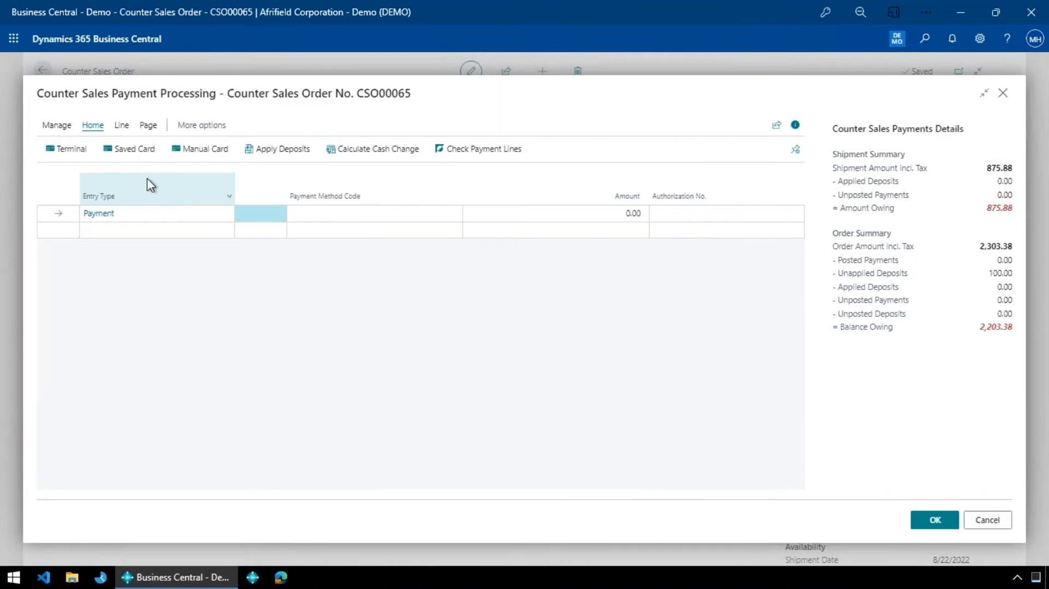
pyautogui.click(55, 147)
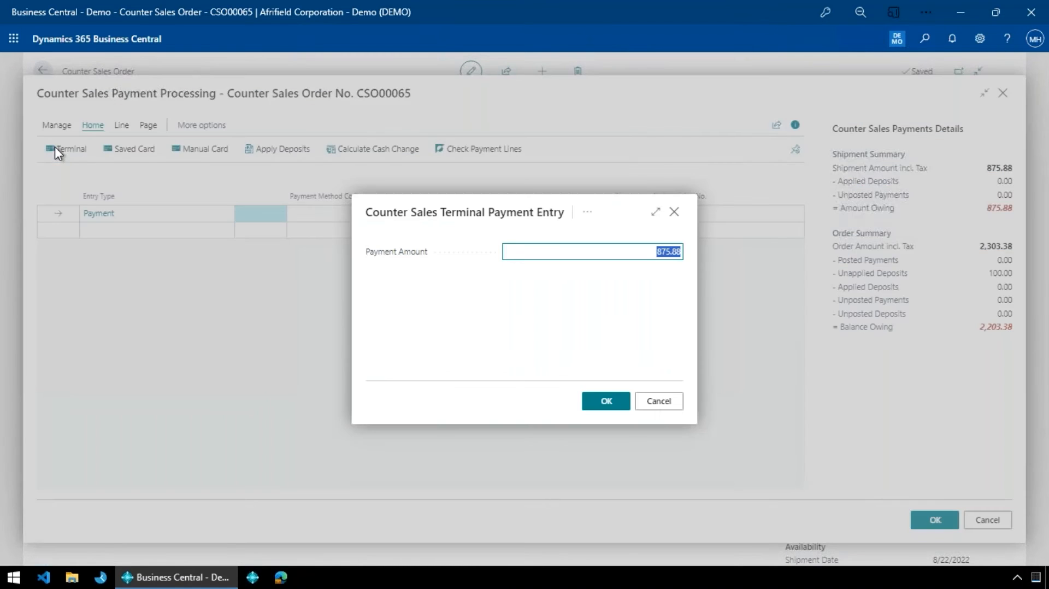
pyautogui.click(659, 402)
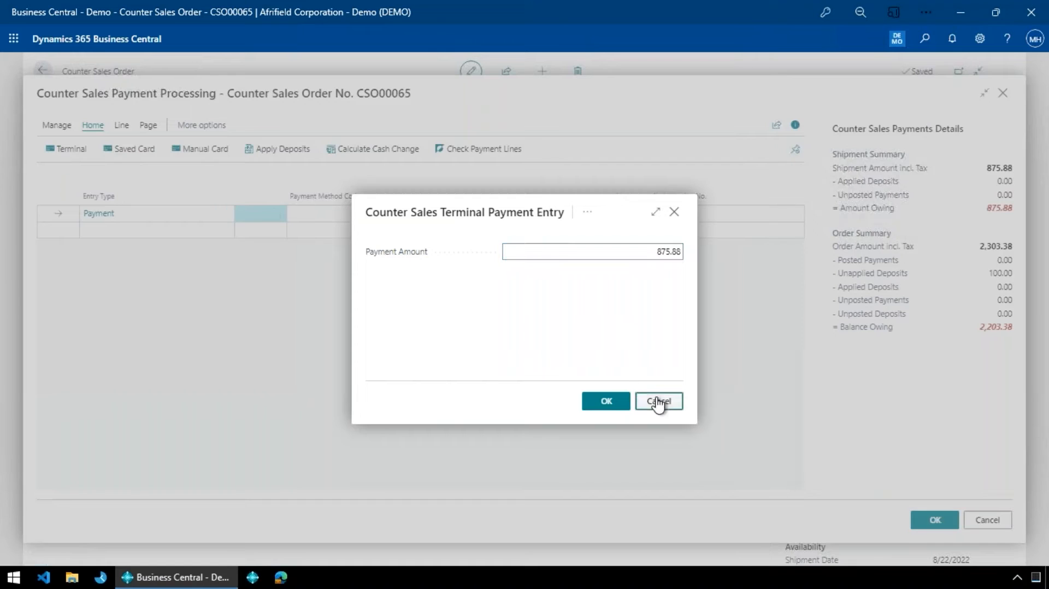
pyautogui.click(226, 155)
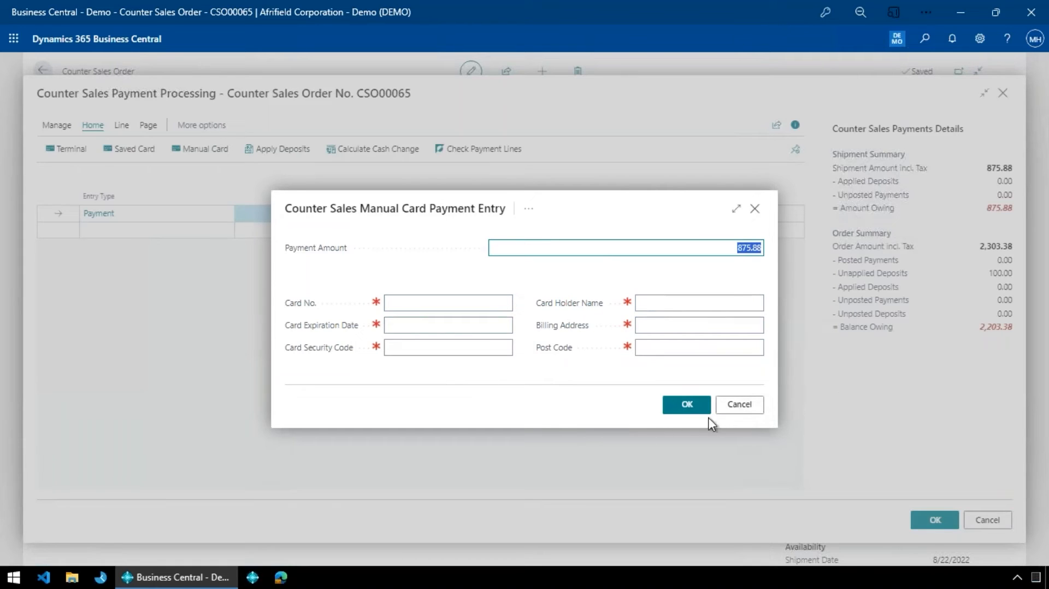
pyautogui.click(742, 414)
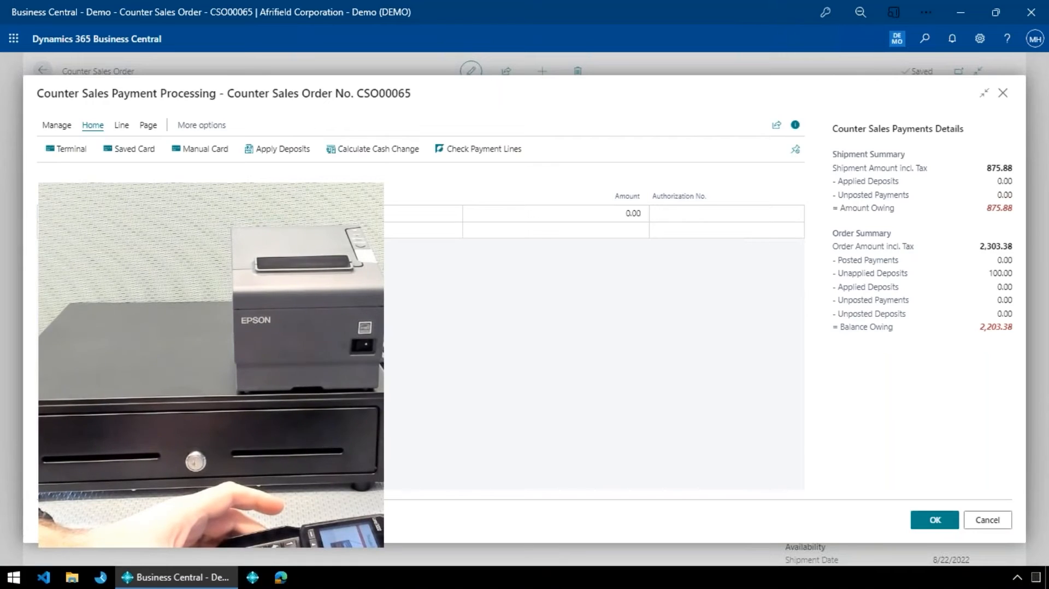
# - Take a terminal card payment of 875.88 for the shipment and accept payment processing to post the order
pyautogui.click(64, 154)
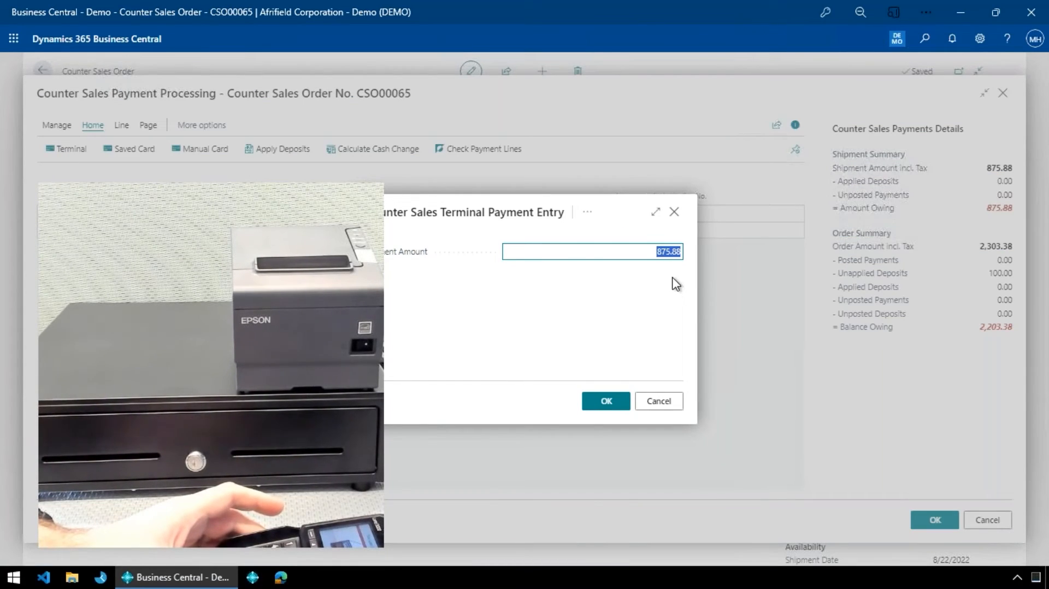
pyautogui.click(613, 403)
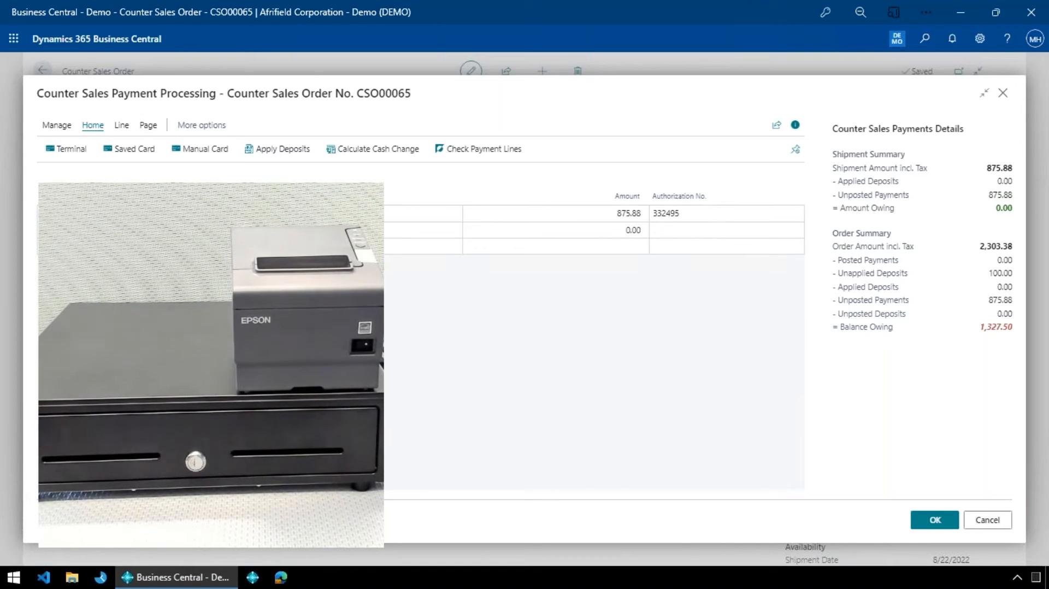
pyautogui.click(936, 521)
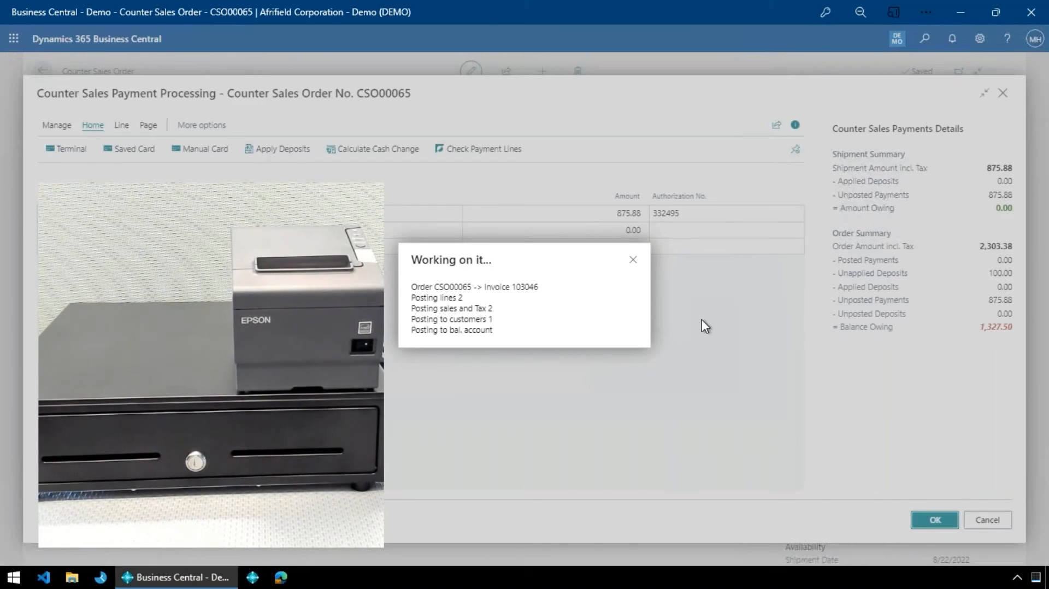
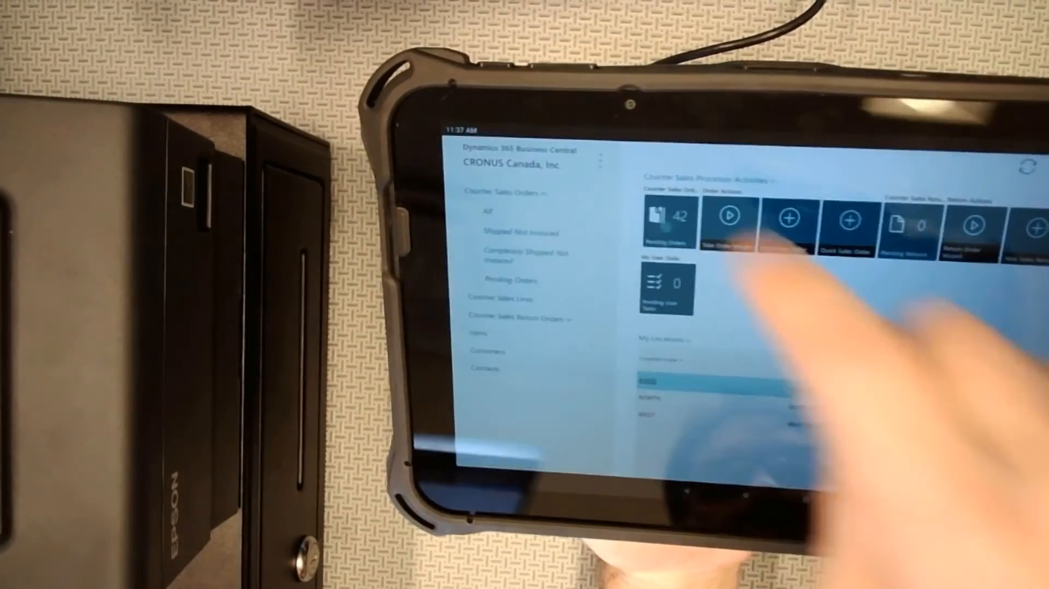
pyautogui.click(669, 222)
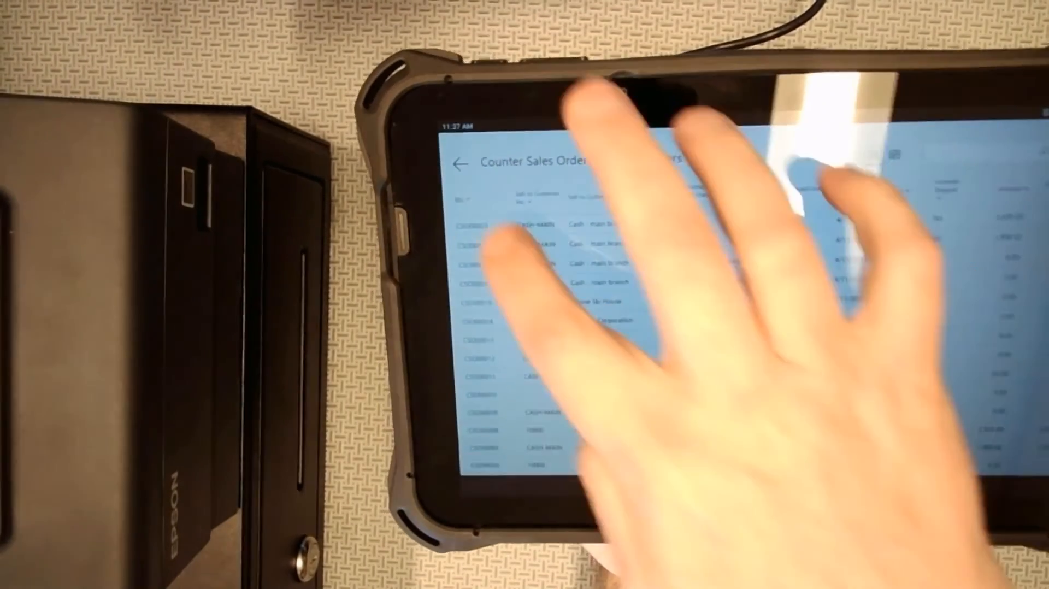
pyautogui.click(462, 224)
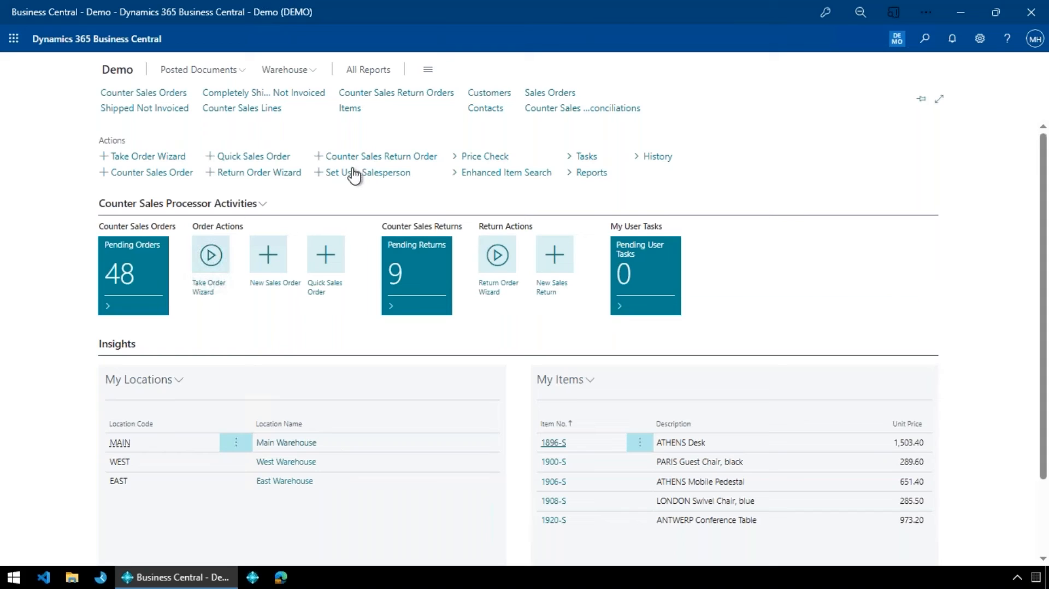
# - Start the Return Order Wizard and sign in as the salesperson by entering the passcode
pyautogui.click(291, 174)
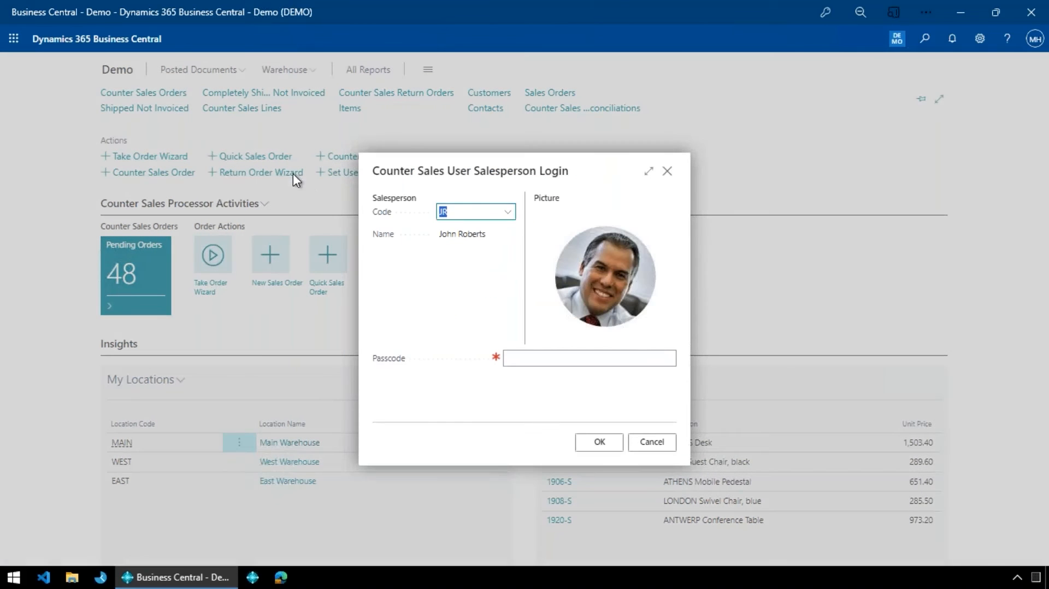
pyautogui.write('••••••••••')
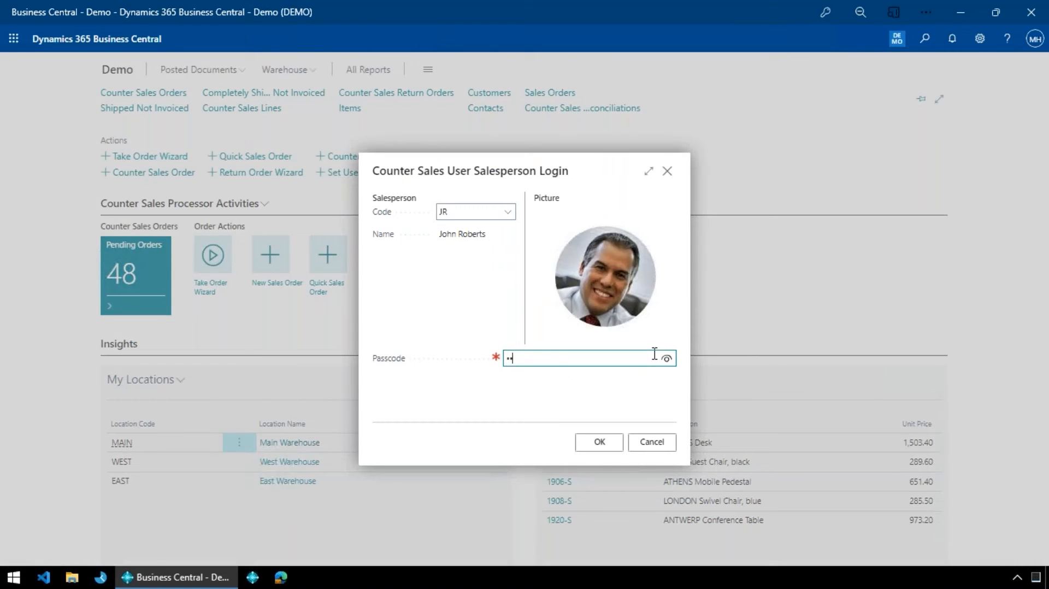
pyautogui.press('Tab')
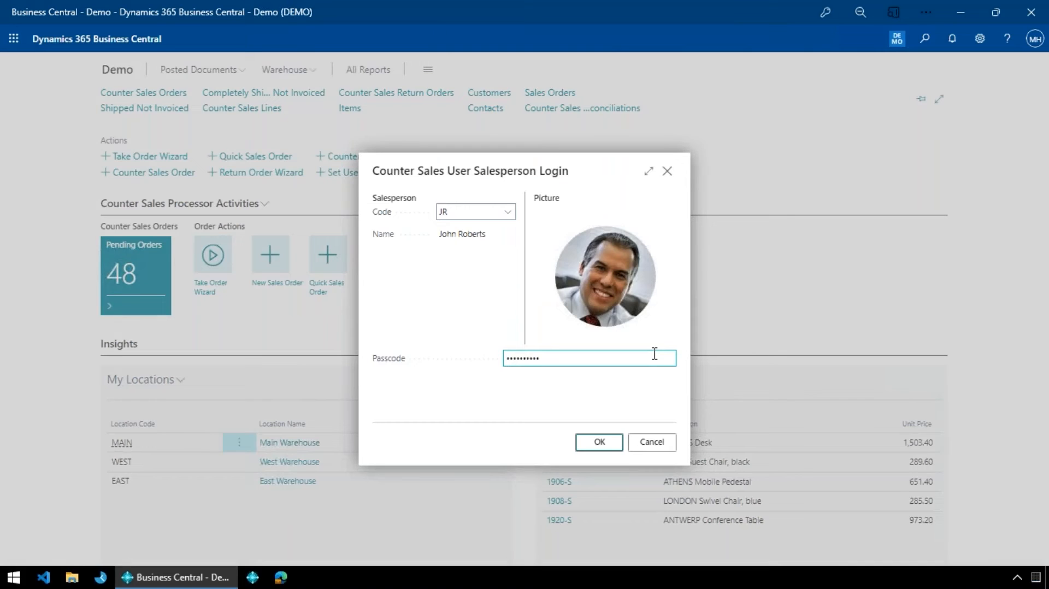
pyautogui.press('Return')
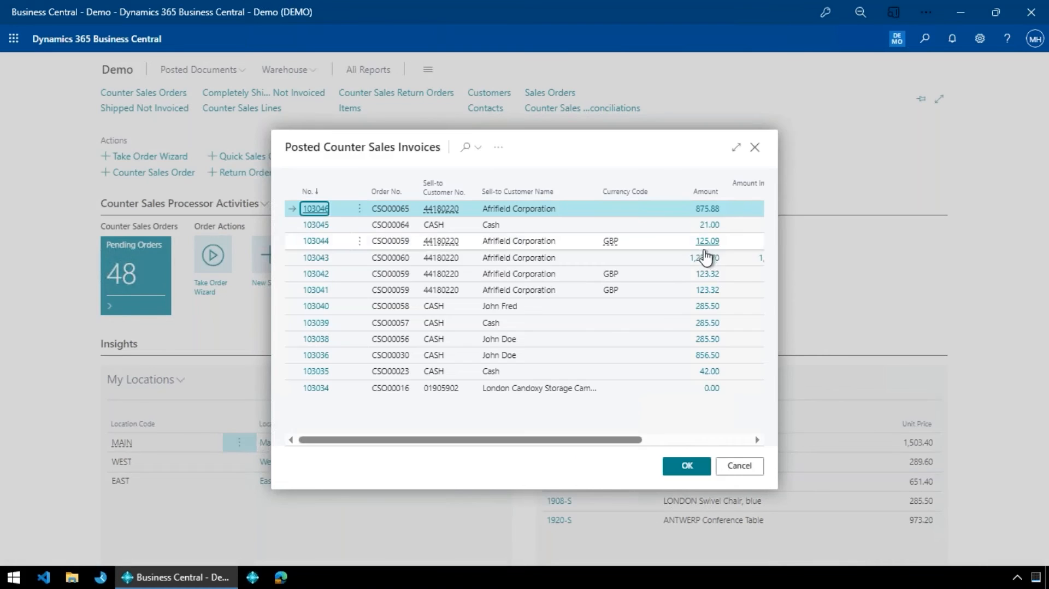
pyautogui.click(737, 147)
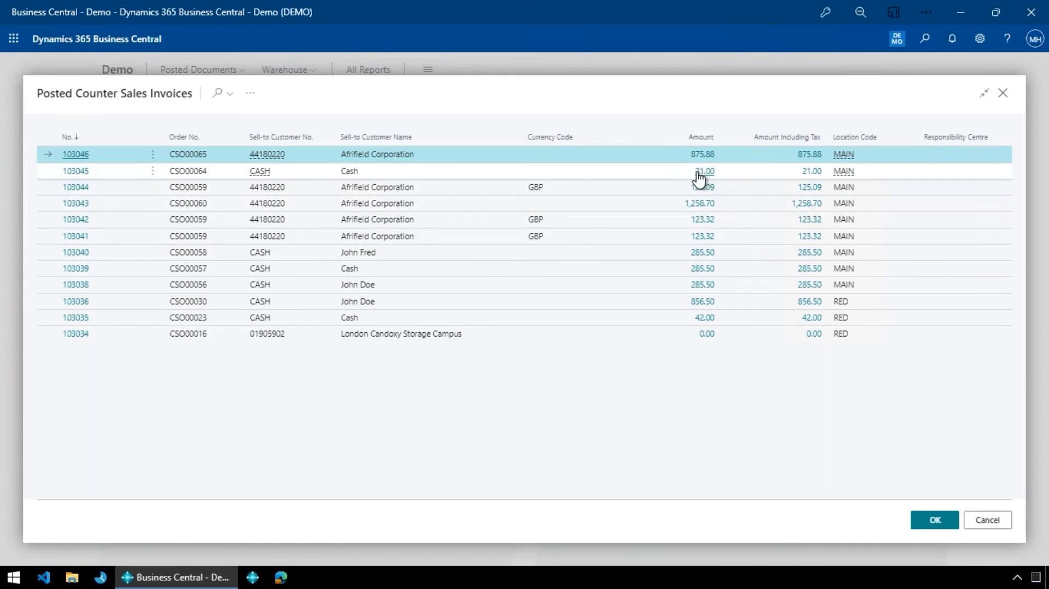
pyautogui.click(924, 519)
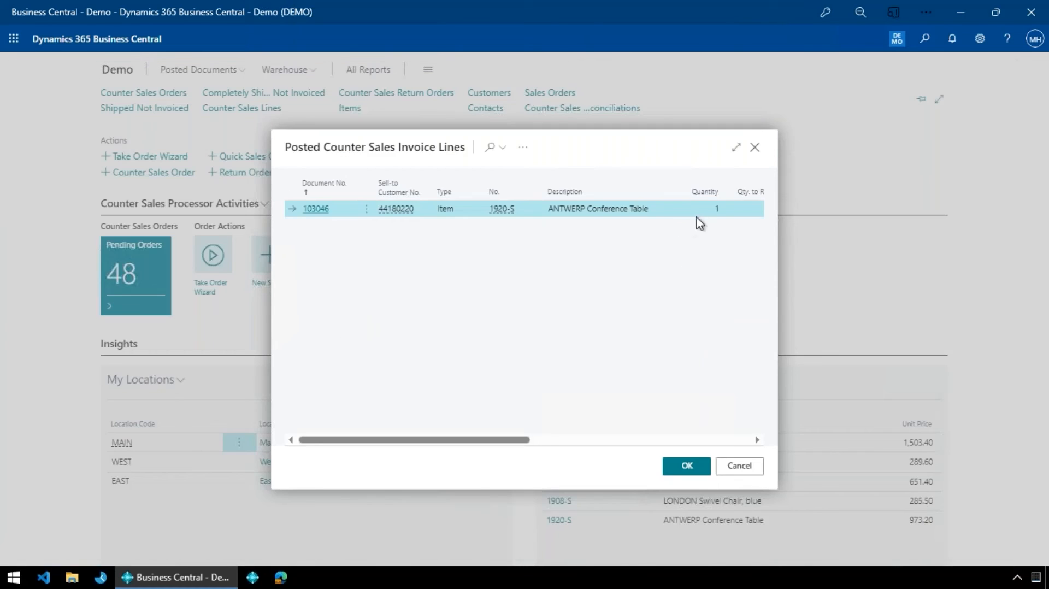
pyautogui.click(736, 148)
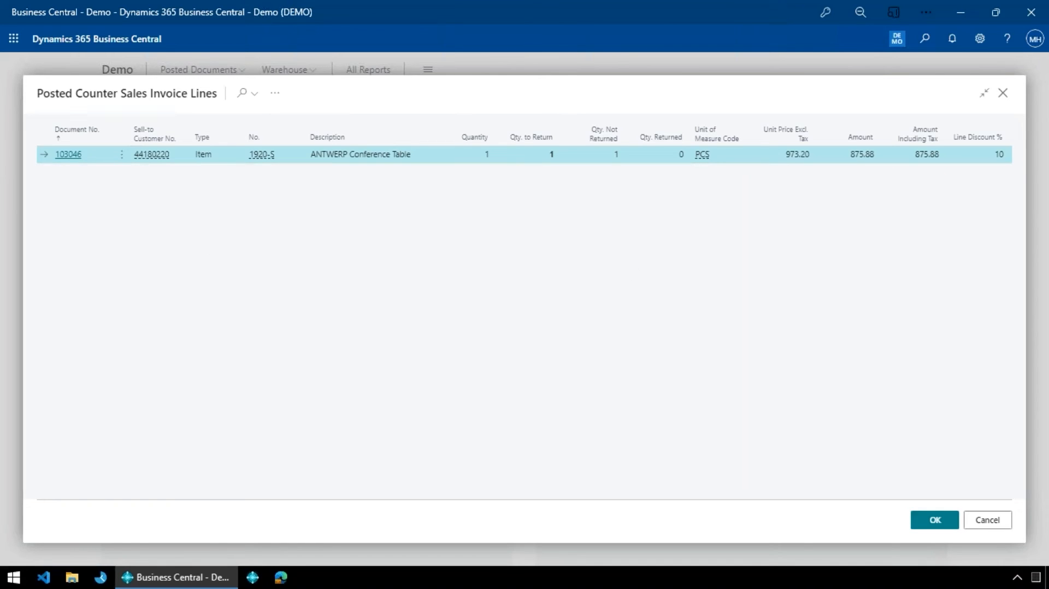
pyautogui.click(1000, 524)
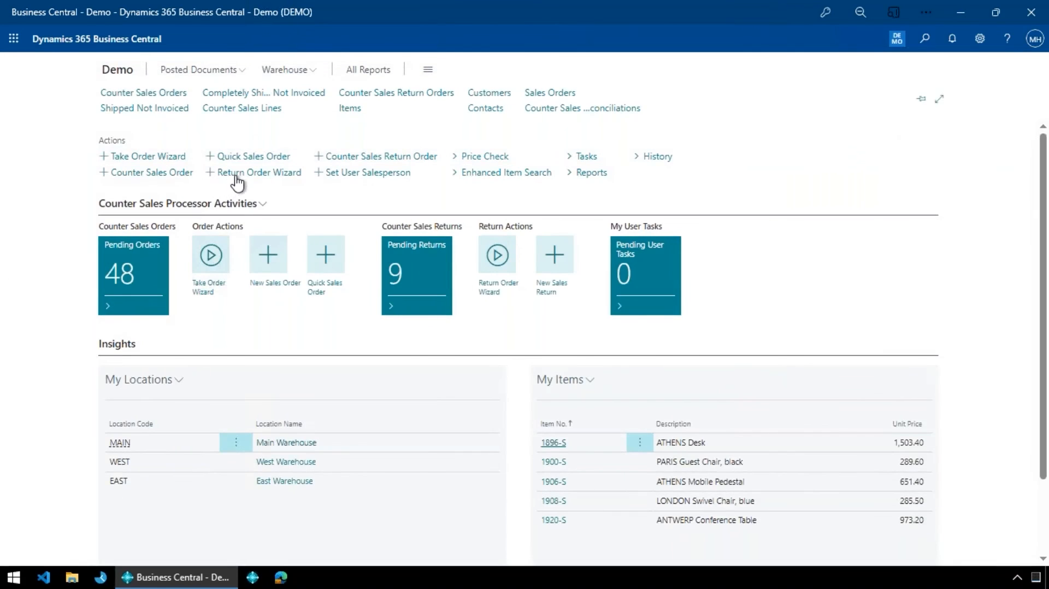
# - Start the Return Order Wizard again, search the posted invoices for 65 and accept the matching Afrifield Corporation invoice
pyautogui.click(236, 178)
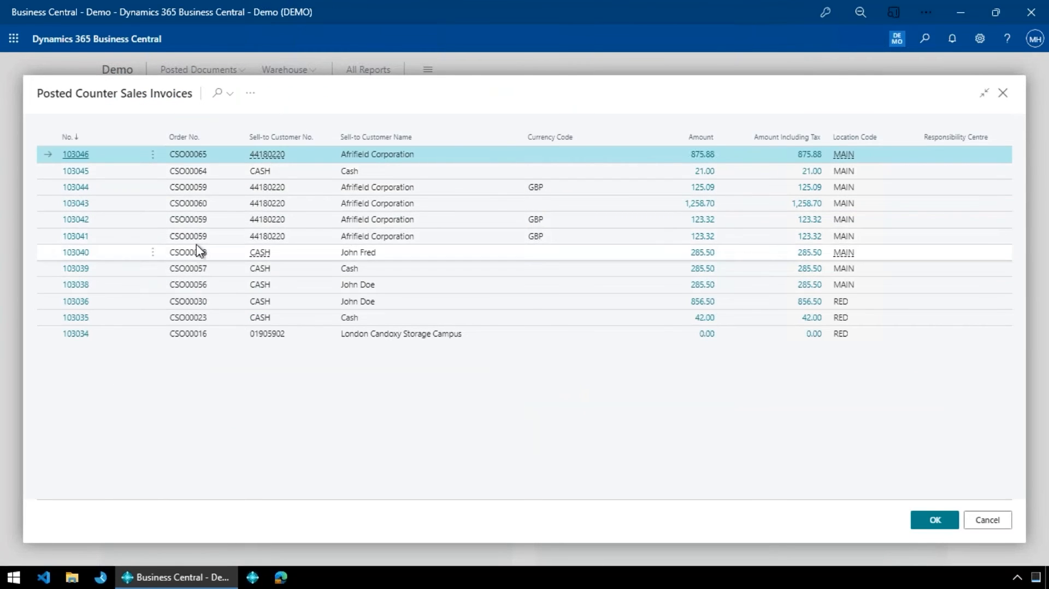
pyautogui.press('F3')
pyautogui.write('65')
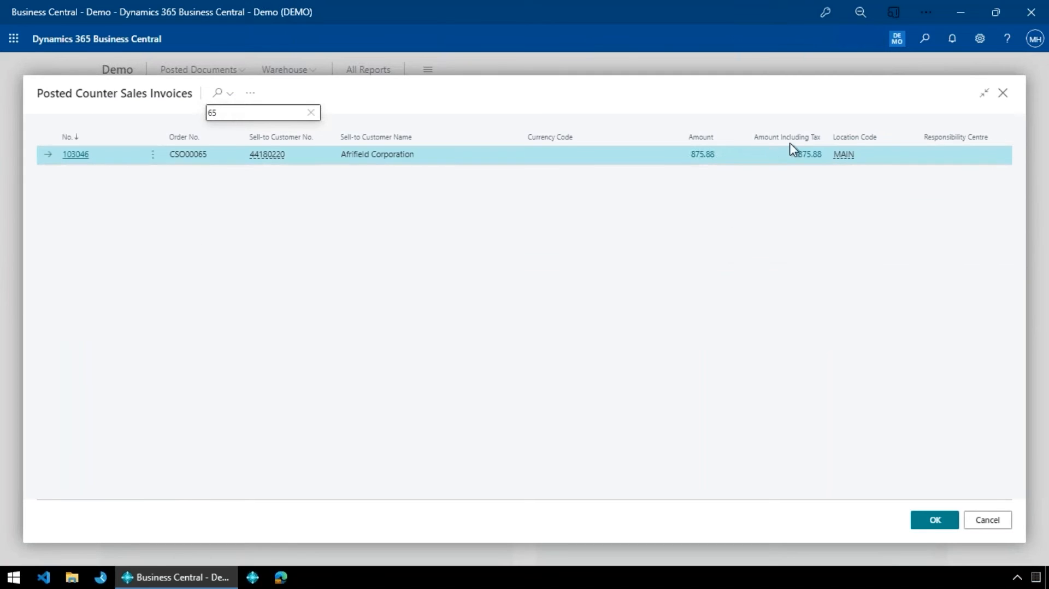
pyautogui.click(930, 519)
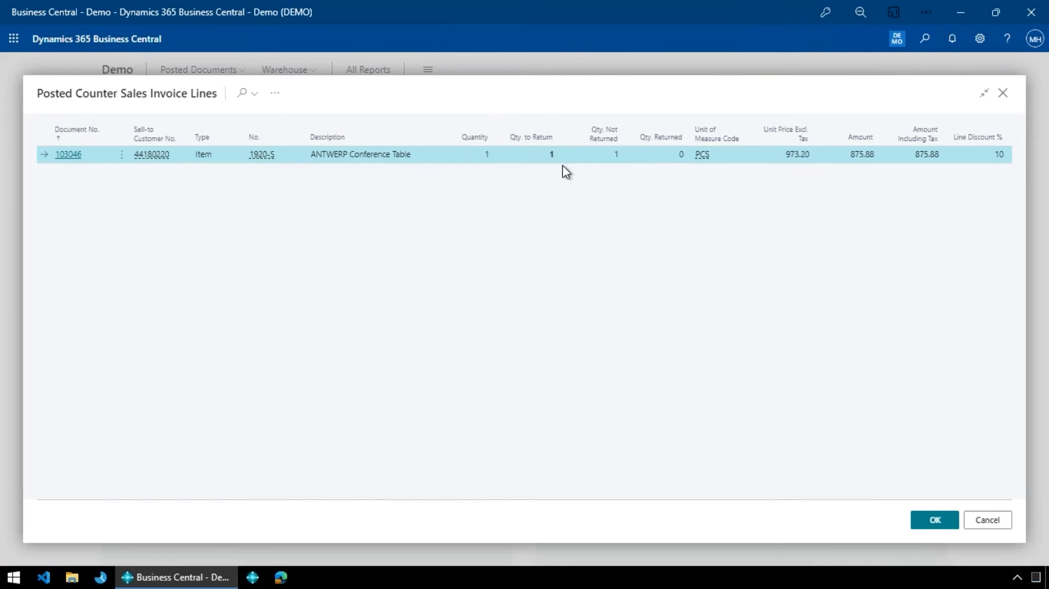
# - Display the invoice line actions outside their menu, and create a Return and refund order for the ANTWERP Conference Table line
pyautogui.click(276, 94)
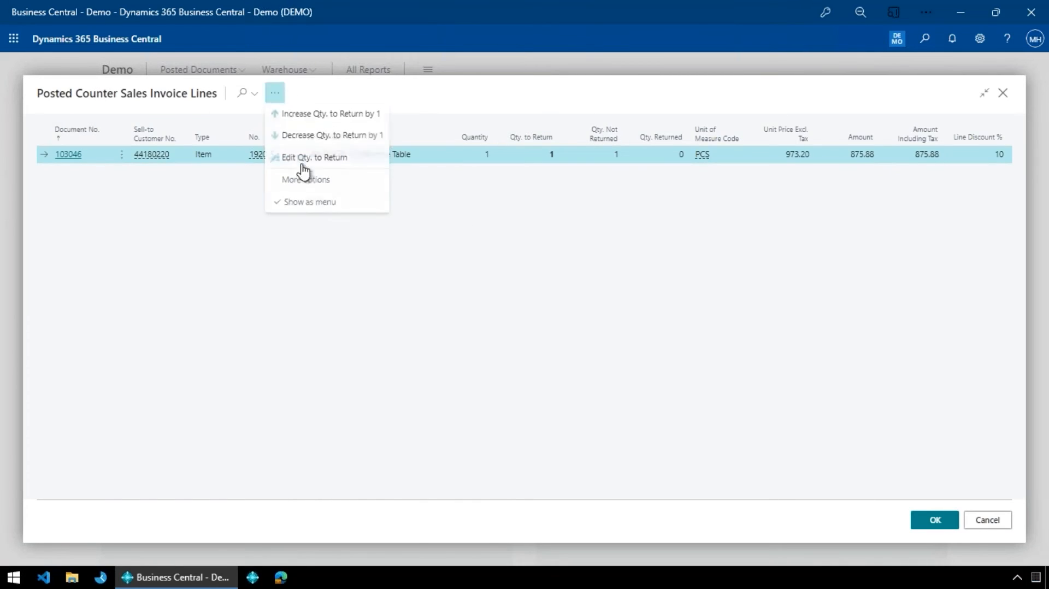
pyautogui.click(319, 209)
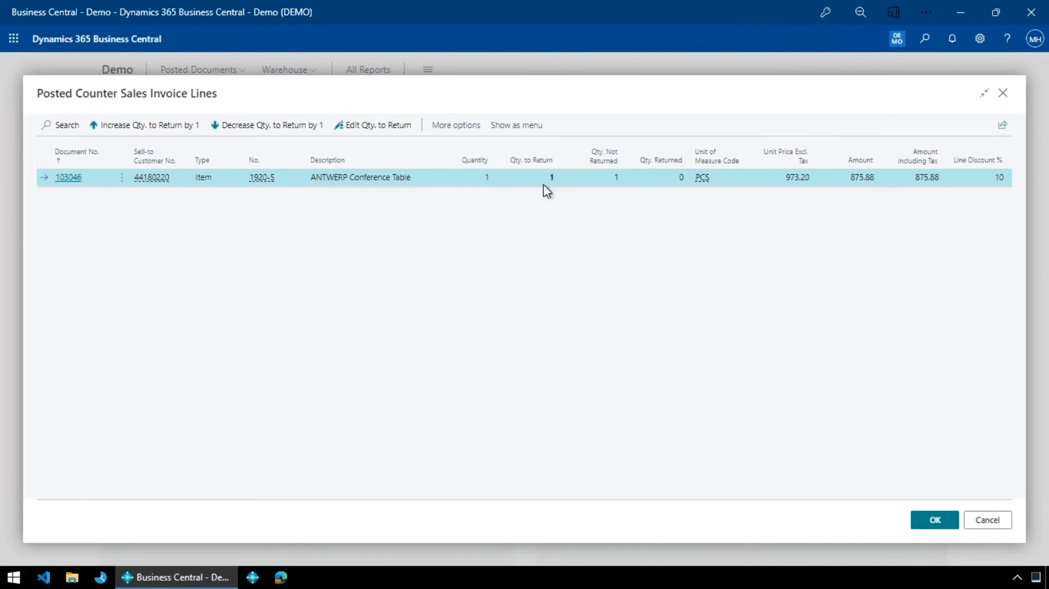
pyautogui.click(935, 521)
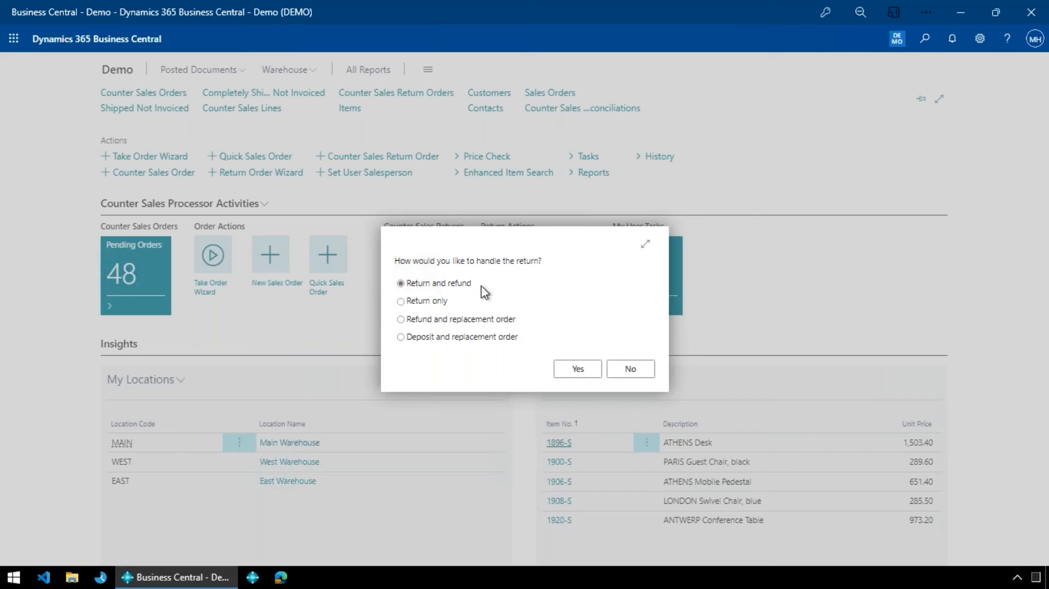
pyautogui.click(578, 369)
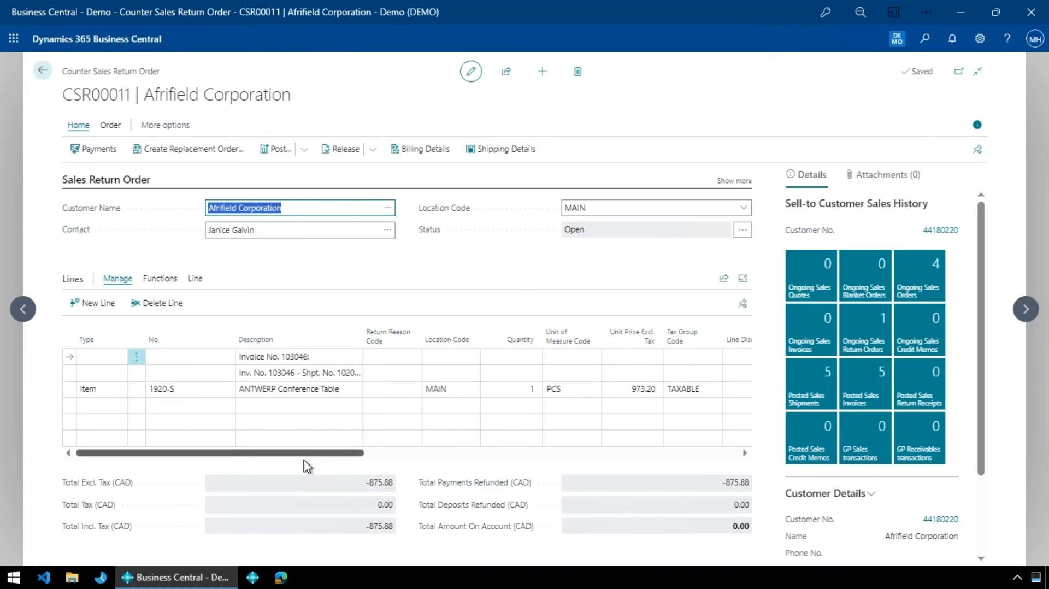
# - Cancel the refund payment processing for the return order, confirm the cancellation and close the return order
pyautogui.moveTo(365, 453); pyautogui.dragTo(140, 465)
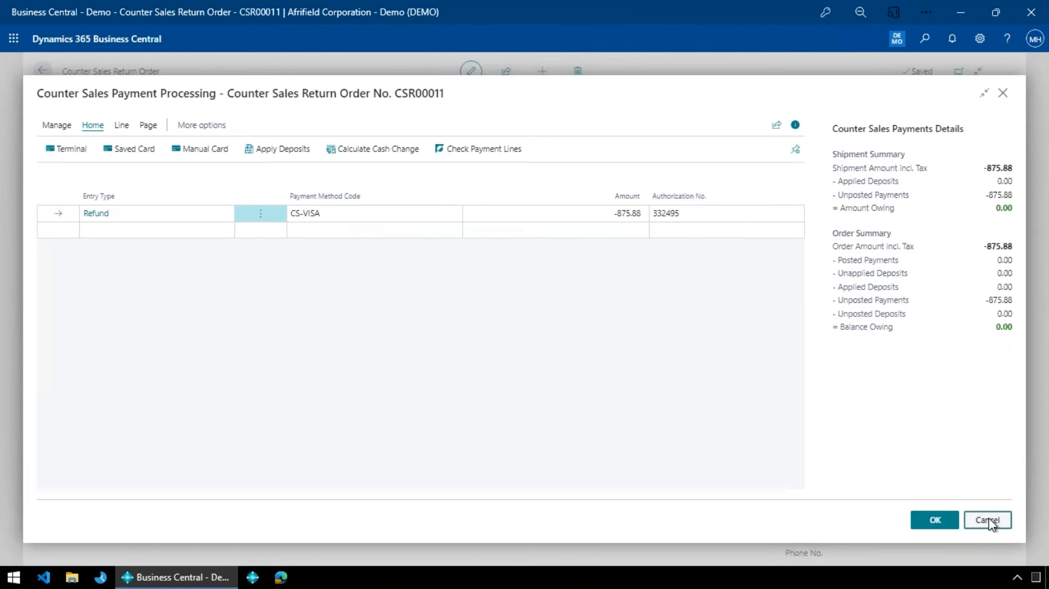
pyautogui.click(989, 520)
pyautogui.click(596, 346)
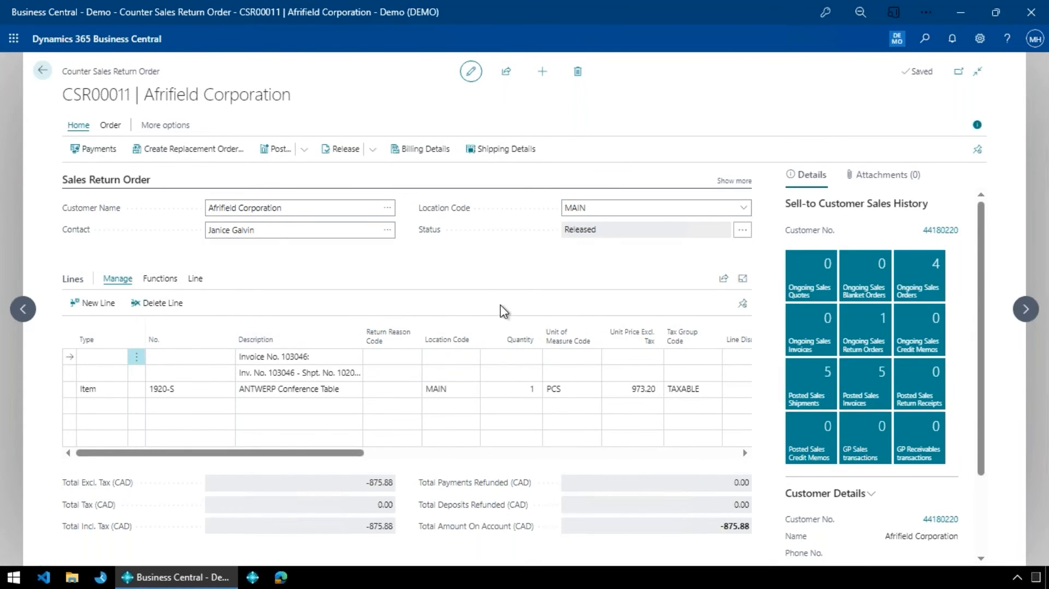
pyautogui.click(44, 71)
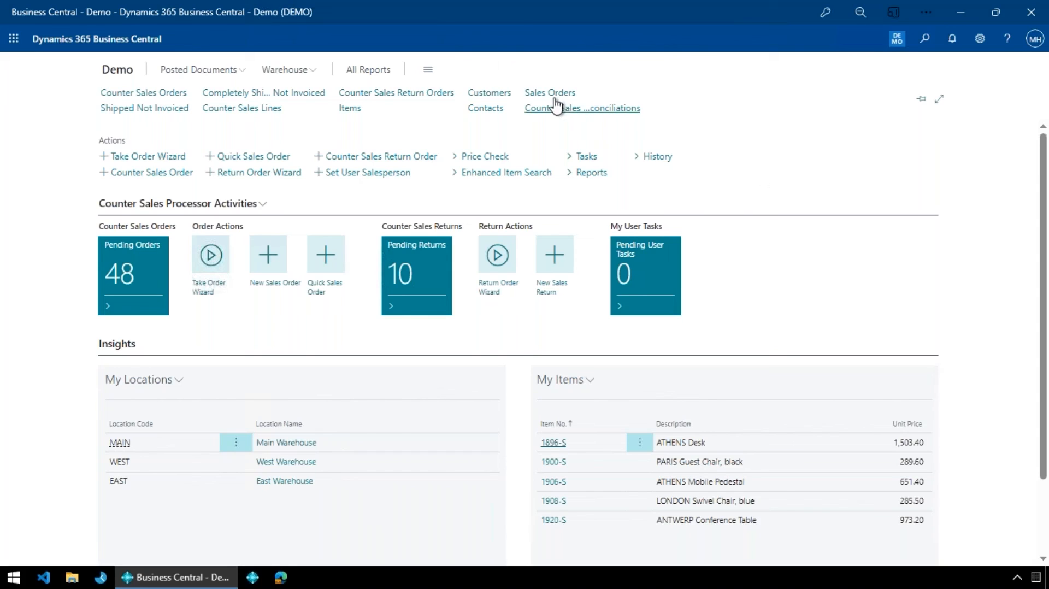
# - Open the cash register reconciliation worksheet for CR1, review its general details and lines, and collapse the Reconciliation Amounts section
pyautogui.click(585, 112)
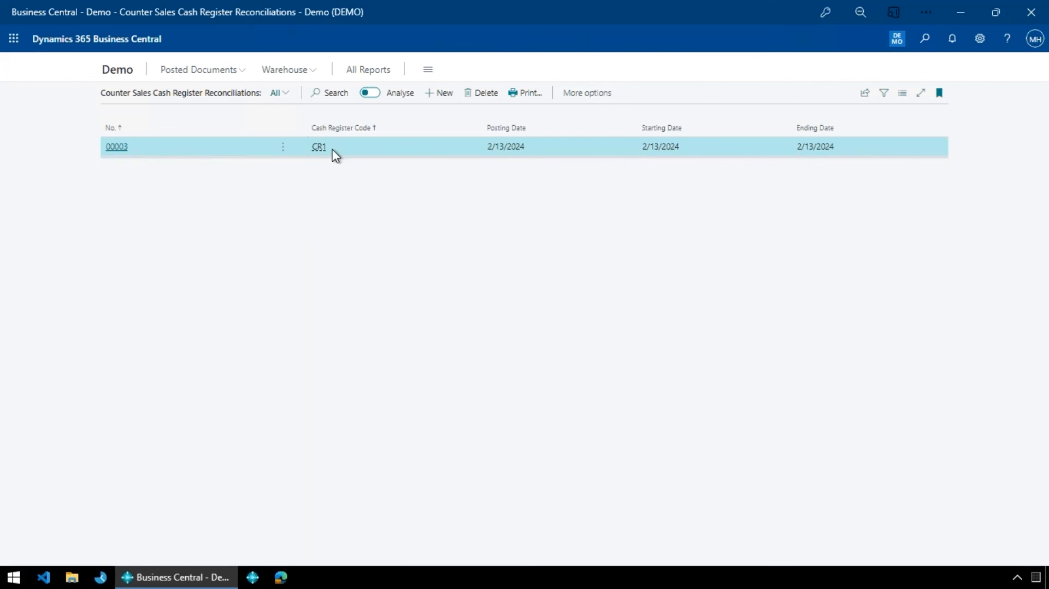
pyautogui.click(122, 151)
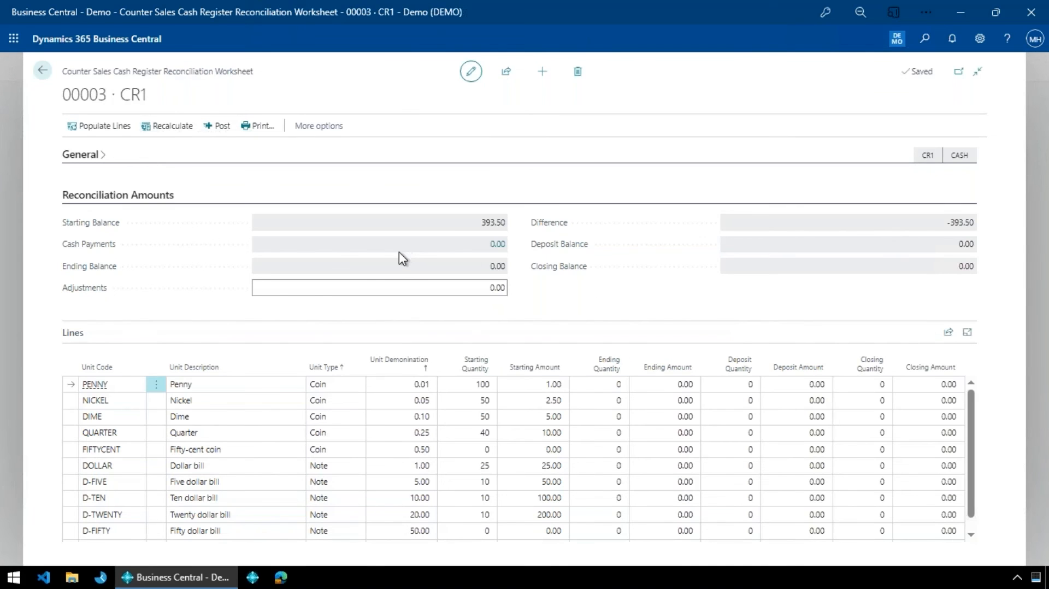
pyautogui.click(97, 154)
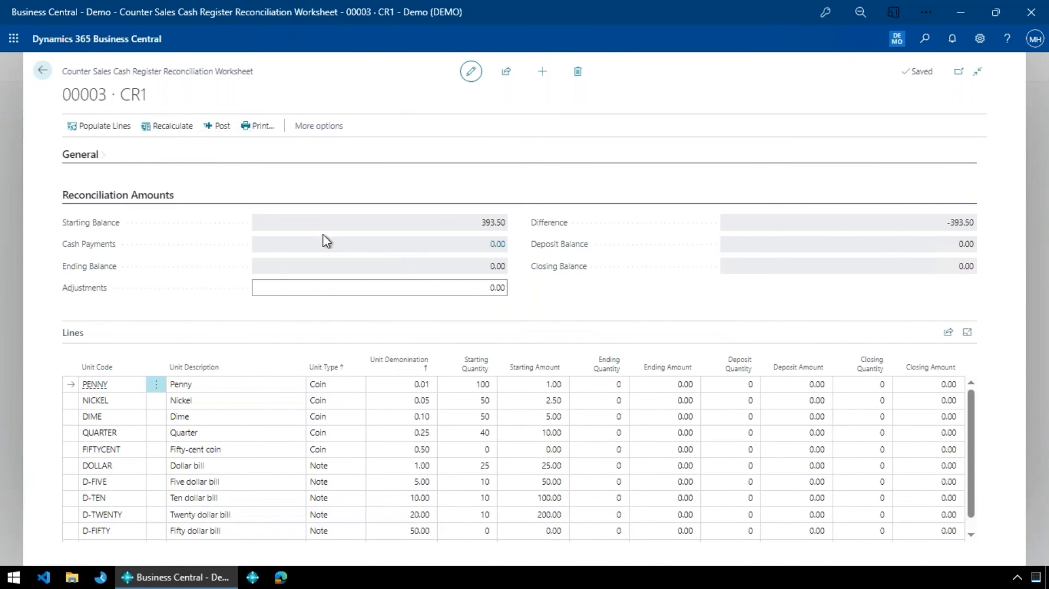
pyautogui.click(81, 157)
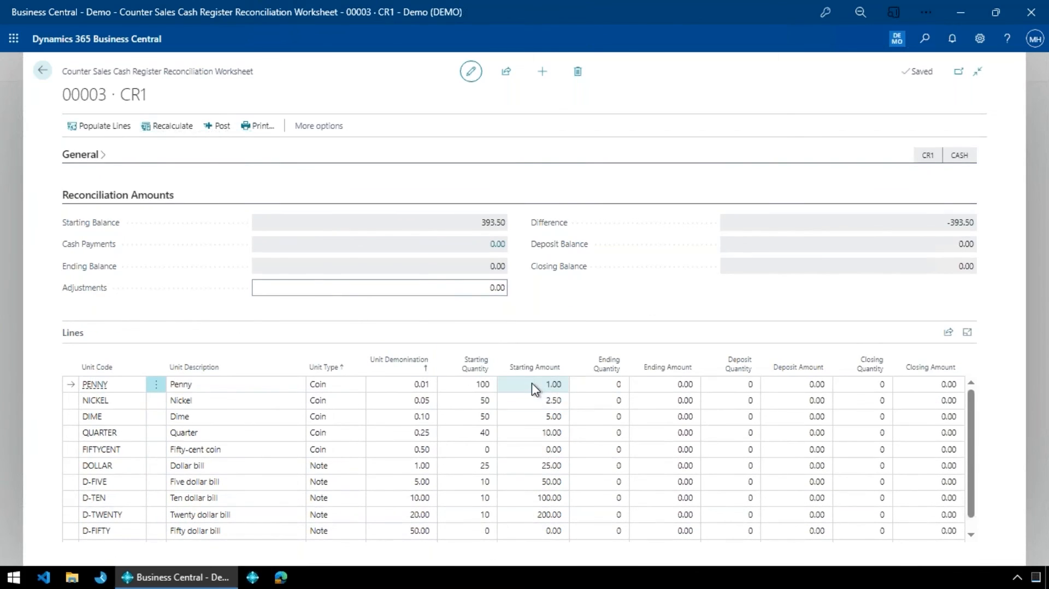
pyautogui.scroll(-1, 534, 394)
pyautogui.scroll(1, 533, 411)
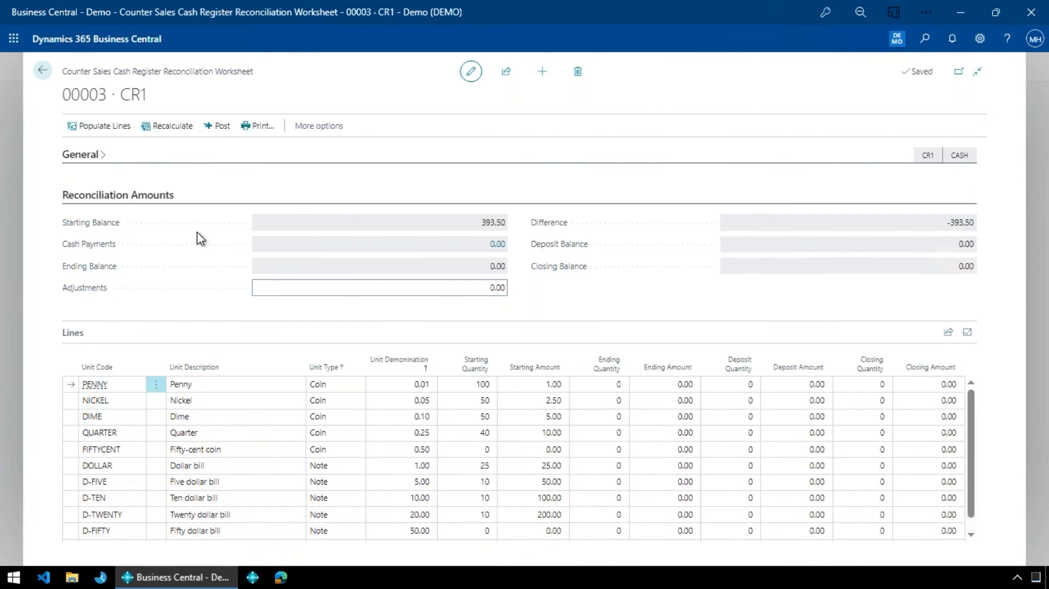
pyautogui.click(162, 196)
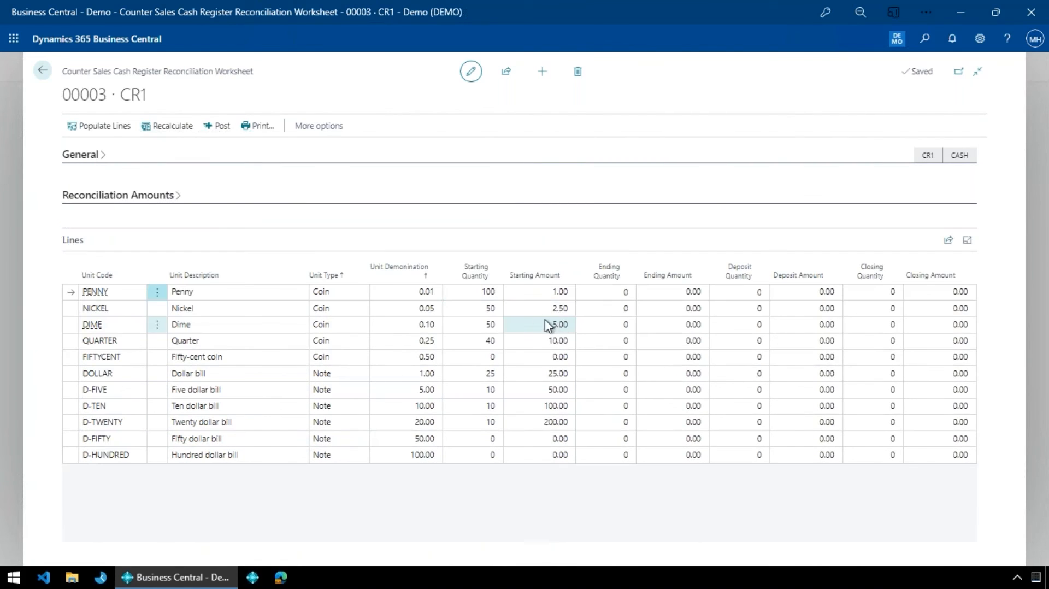
# - Enter the ending coin quantities in the worksheet lines: 50 pennies, 33 nickels and 12 dimes
pyautogui.click(600, 292)
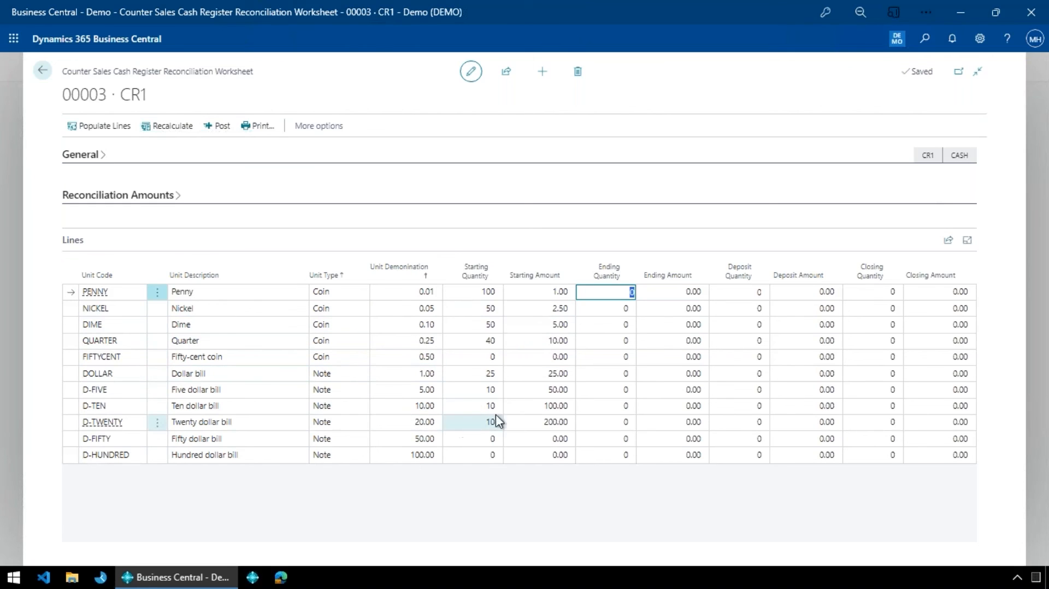
pyautogui.write('5')
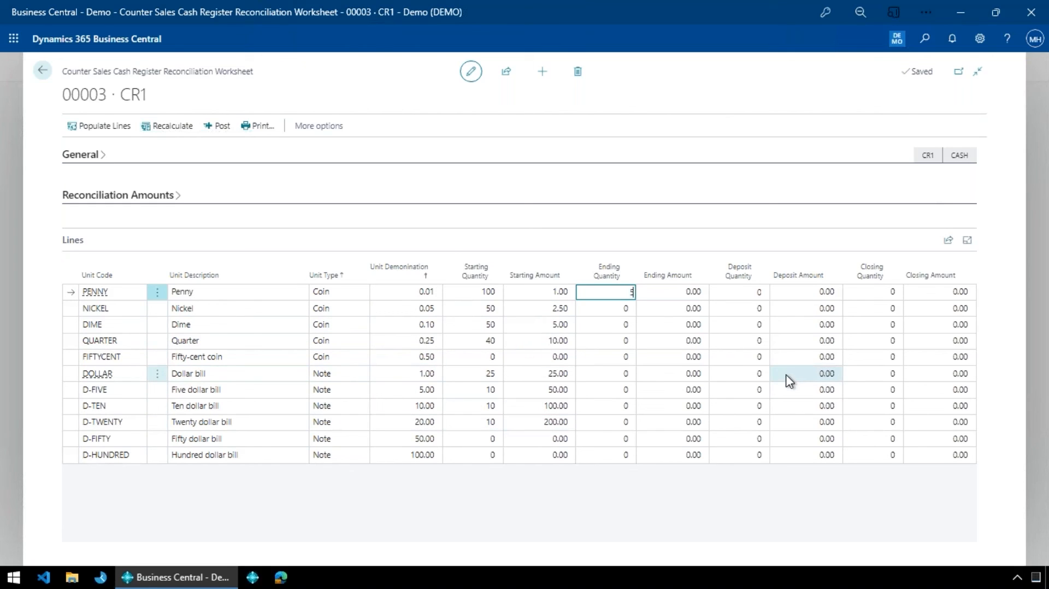
pyautogui.press('Down')
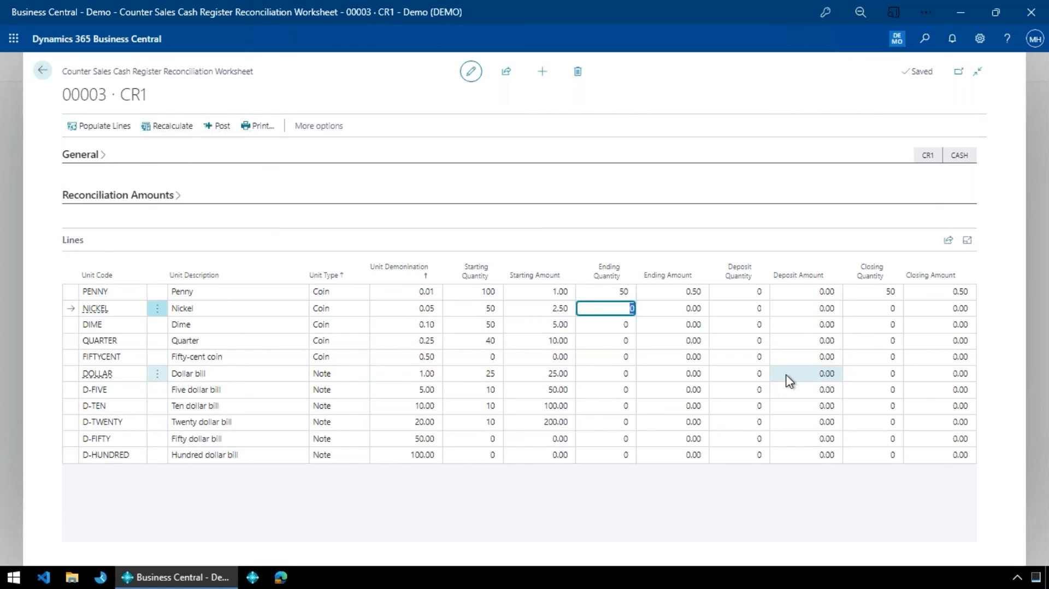
pyautogui.write('33')
pyautogui.press('Down')
pyautogui.write('12')
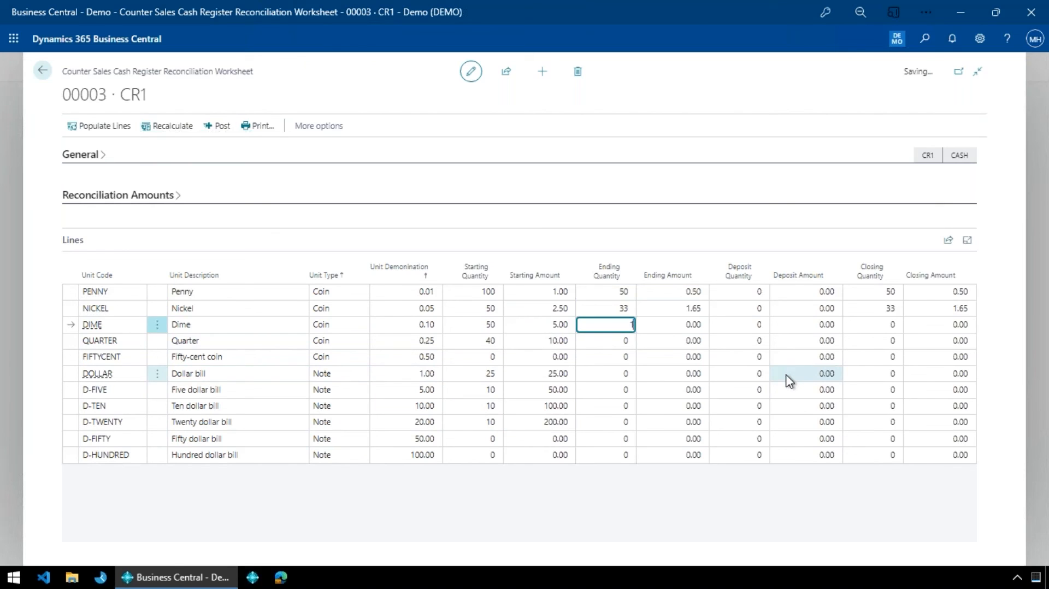
# - Enter the ending note quantities in the worksheet lines: 33 five dollar bills and 20 ten dollar bills
pyautogui.press('Down')
pyautogui.press('Down')
pyautogui.press('Down')
pyautogui.press('Down')
pyautogui.write('33')
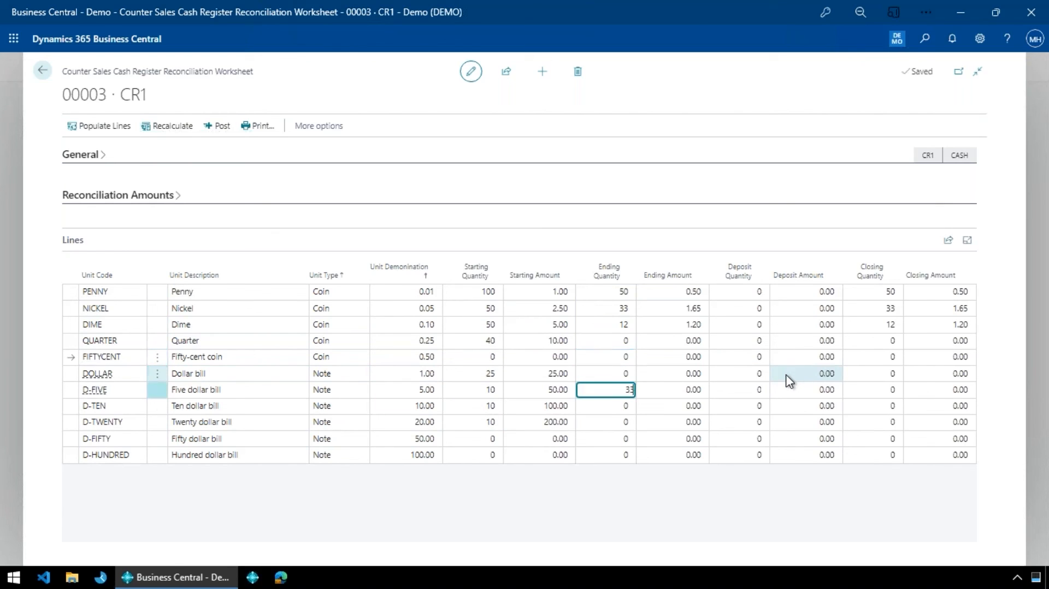
pyautogui.press('Down')
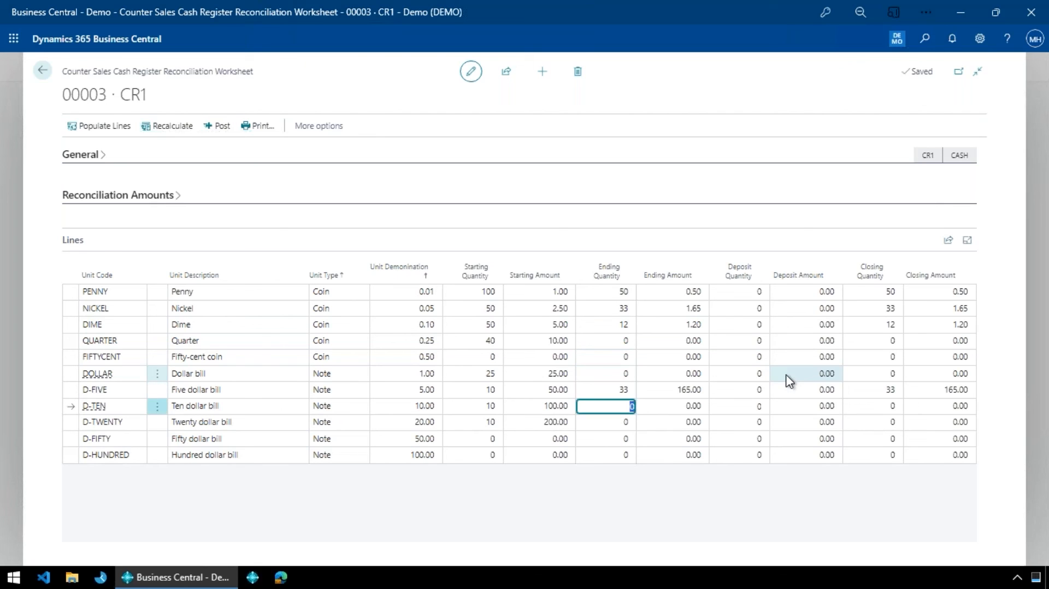
pyautogui.press('Down')
pyautogui.press('Up')
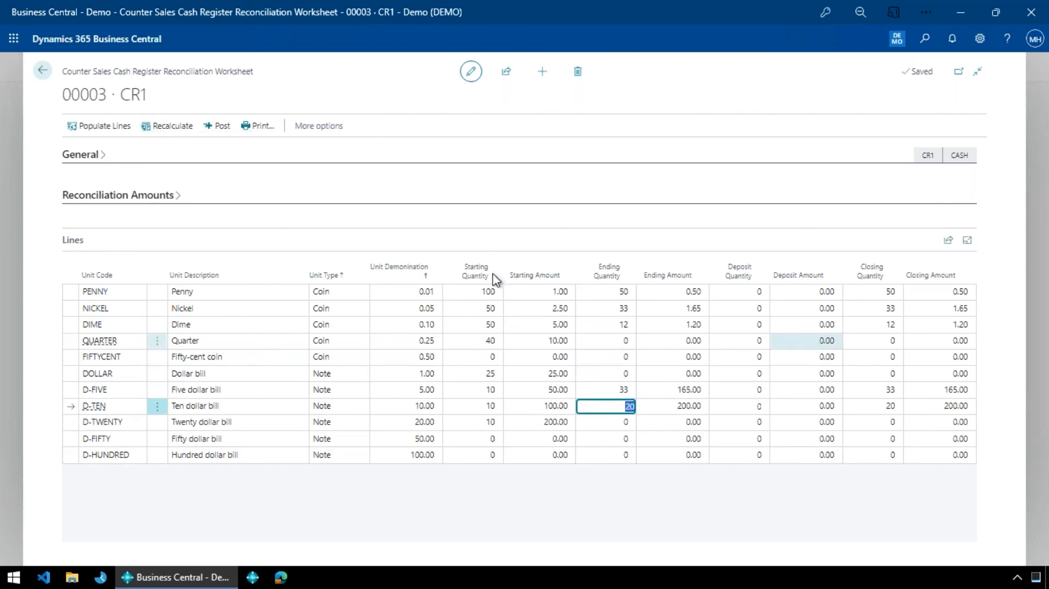
# - Expand the Reconciliation Amounts section and examine the balances, the difference, the Adjustments field and the deposit columns
pyautogui.click(133, 205)
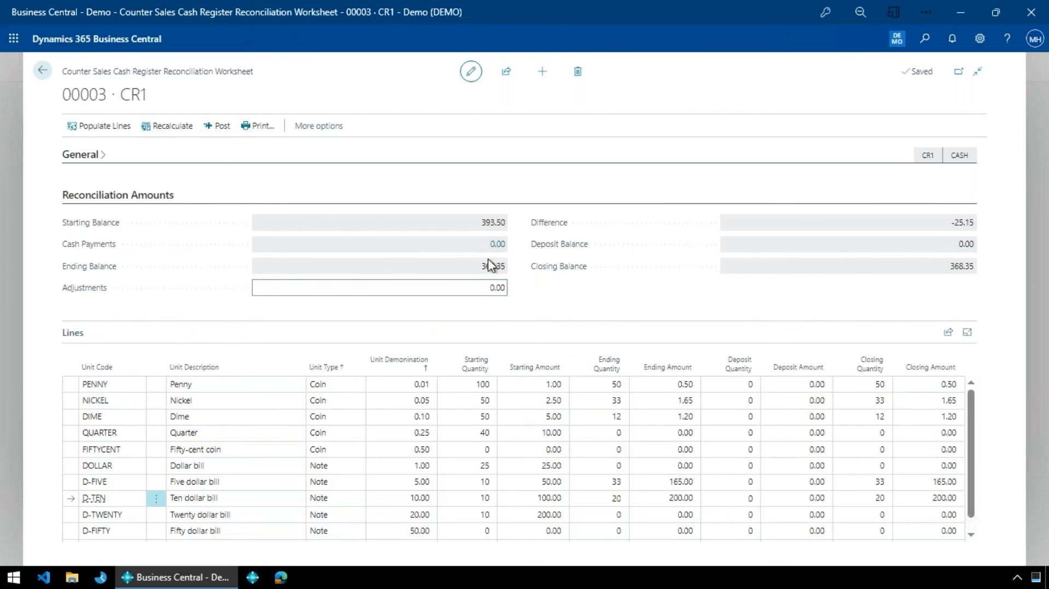
pyautogui.click(491, 282)
pyautogui.click(494, 283)
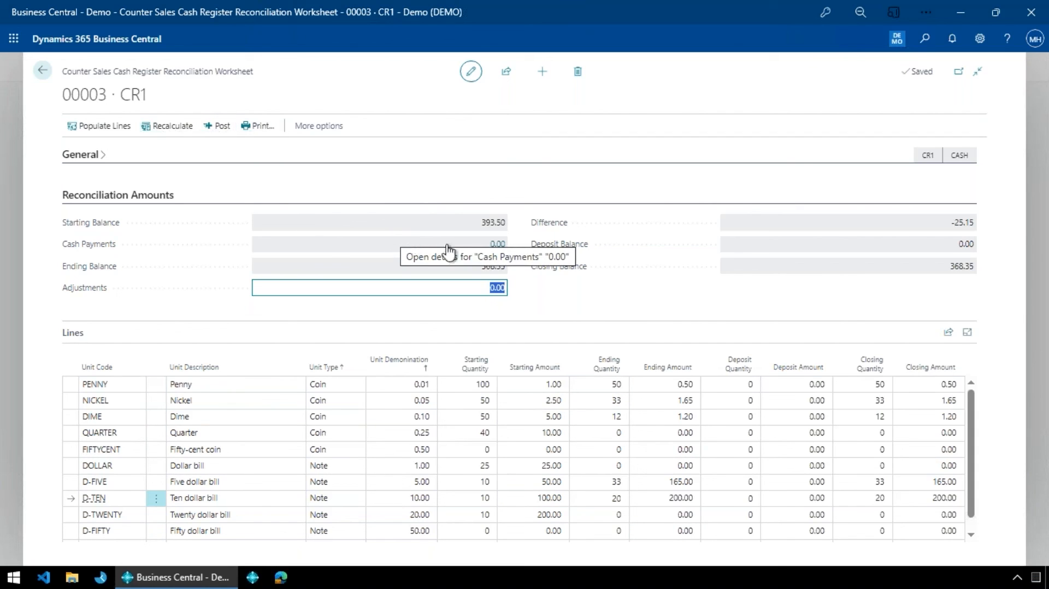
pyautogui.scroll(-1, 845, 415)
pyautogui.scroll(1, 786, 470)
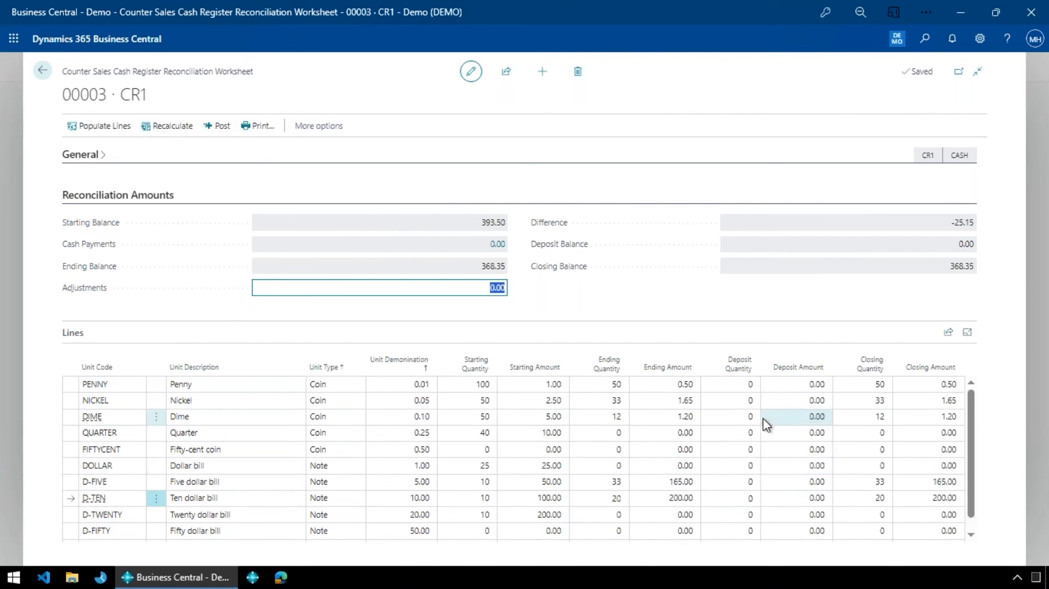
# - Preview the Counter Sales Cash Register Reconciliation report for CR1, close it and return to the home page
pyautogui.click(258, 127)
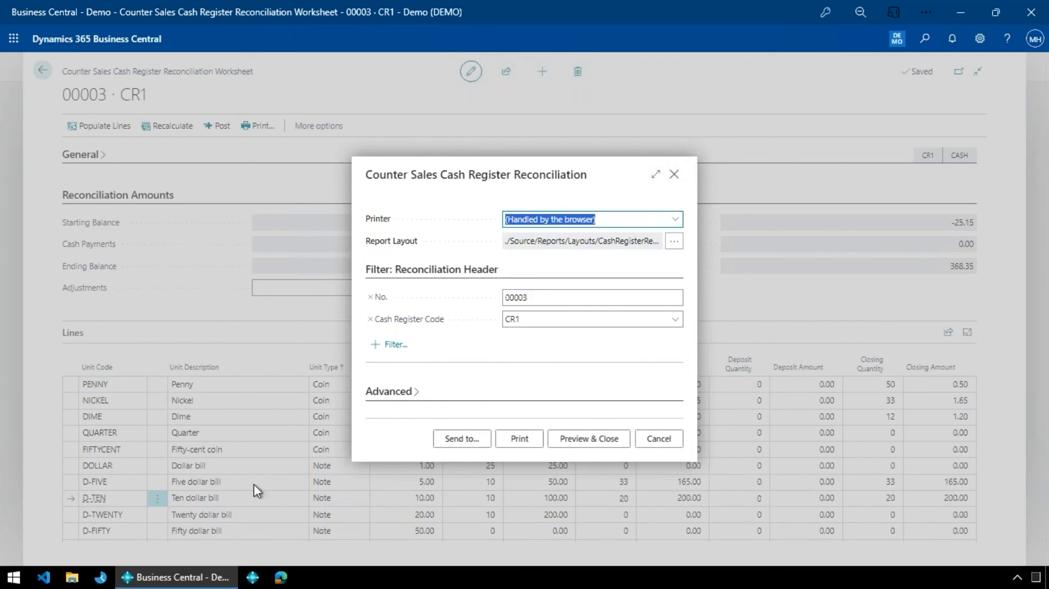
pyautogui.click(562, 443)
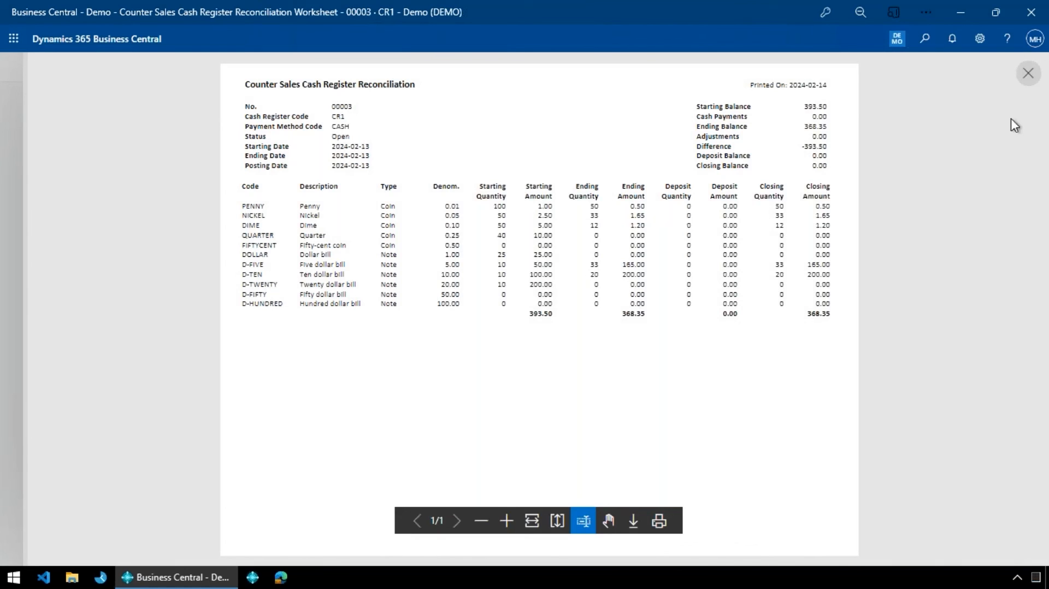
pyautogui.click(1029, 73)
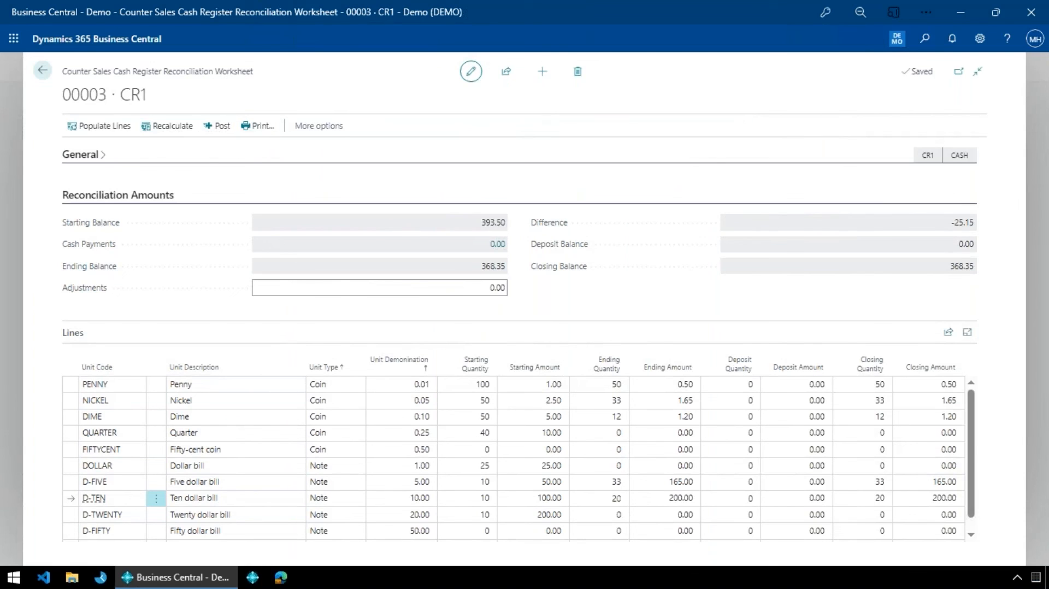
pyautogui.press('Escape')
pyautogui.press('Escape')
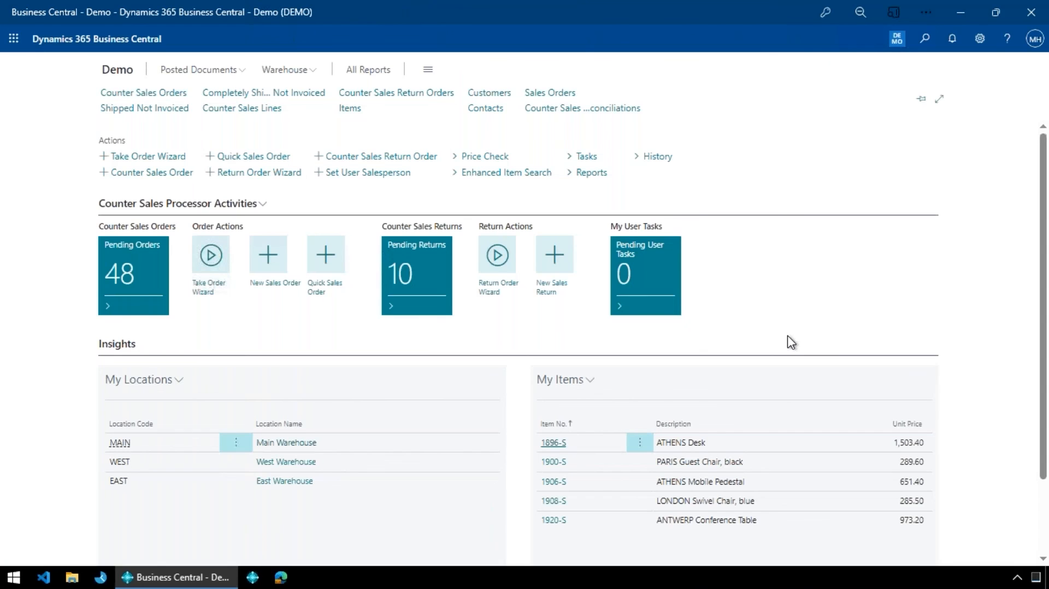